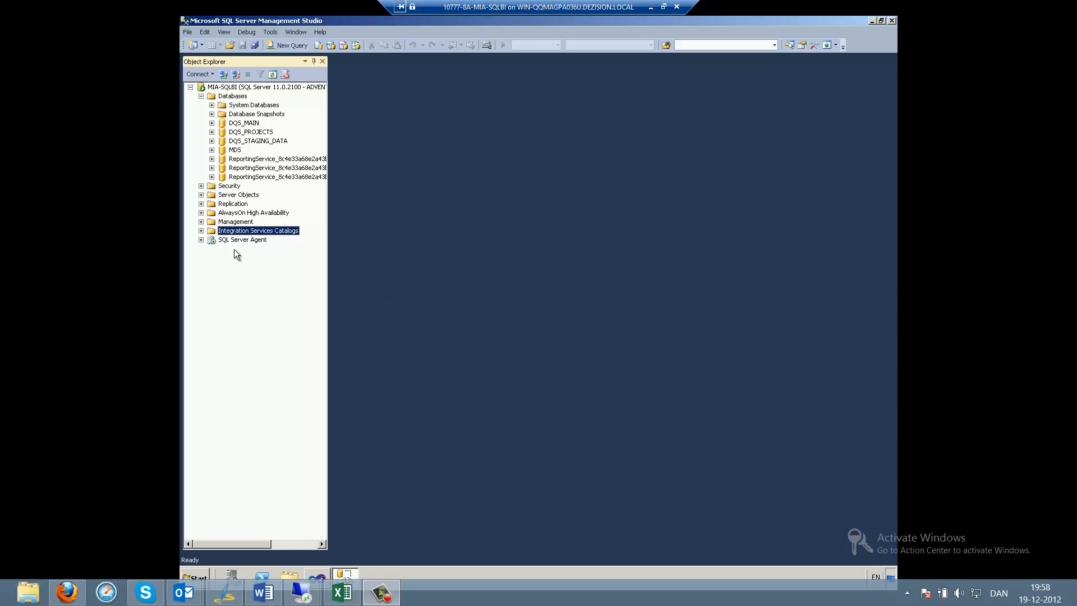
Step: Look over the available server types, then briefly switch to Visual Studio and back
{"action": "left_click", "coordinate": [209, 77]}
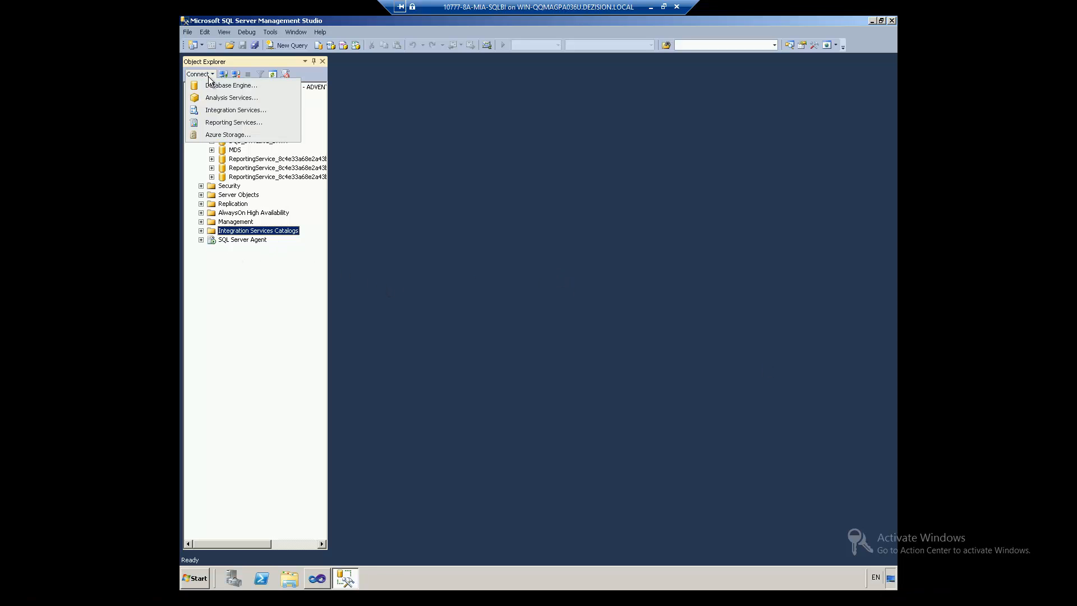
{"action": "left_click", "coordinate": [273, 342]}
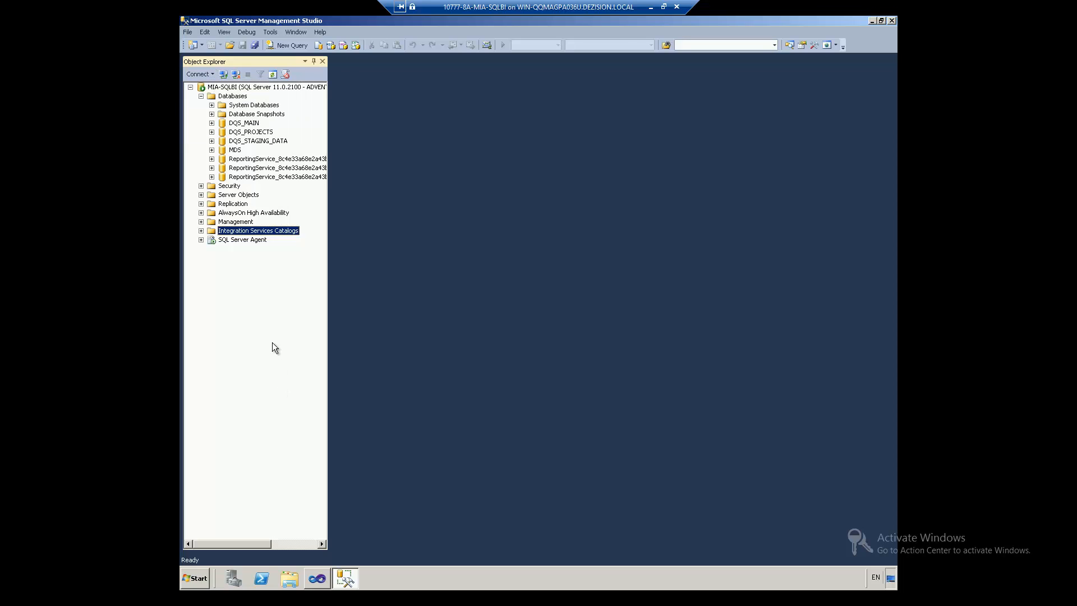
{"action": "left_click", "coordinate": [314, 584]}
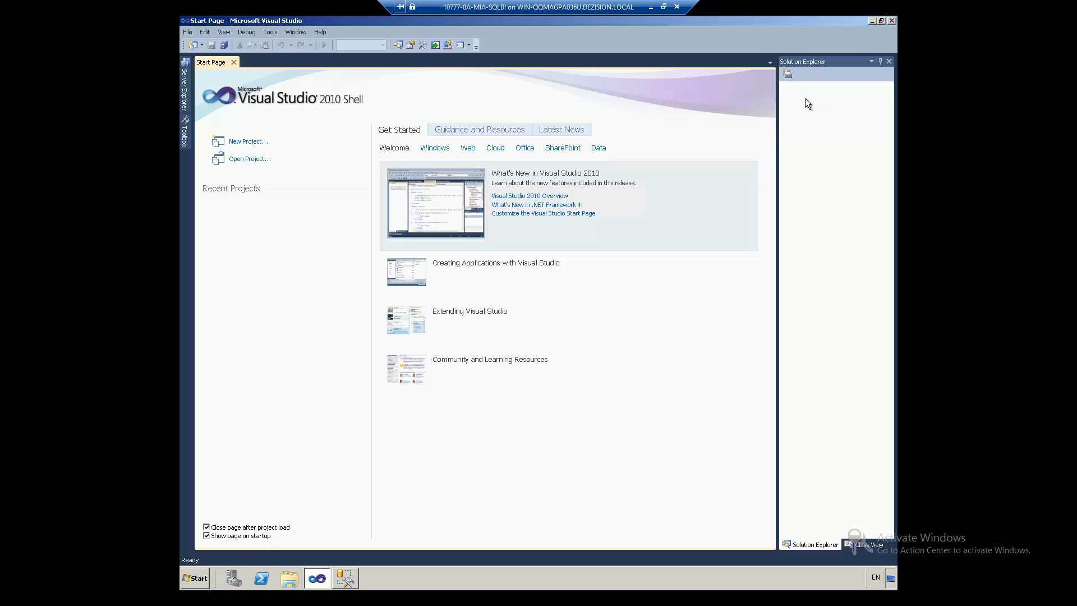
{"action": "left_click", "coordinate": [348, 583]}
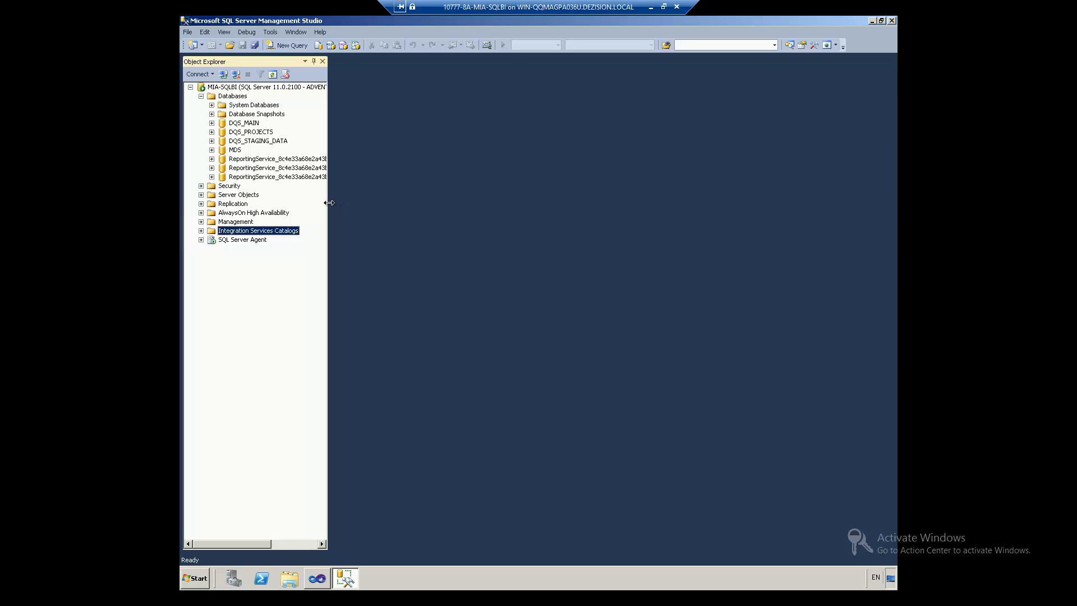
Step: Widen Object Explorer and bring up Create Catalog from Integration Services Catalogs
{"action": "left_click_drag", "start_coordinate": [328, 202], "coordinate": [382, 230]}
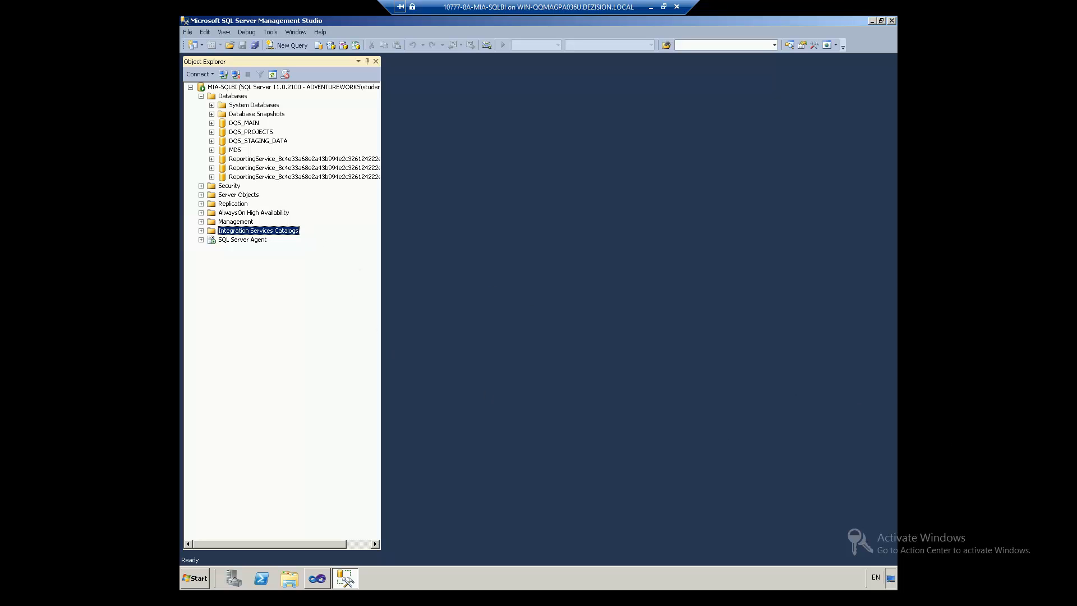
{"action": "left_click", "coordinate": [203, 232]}
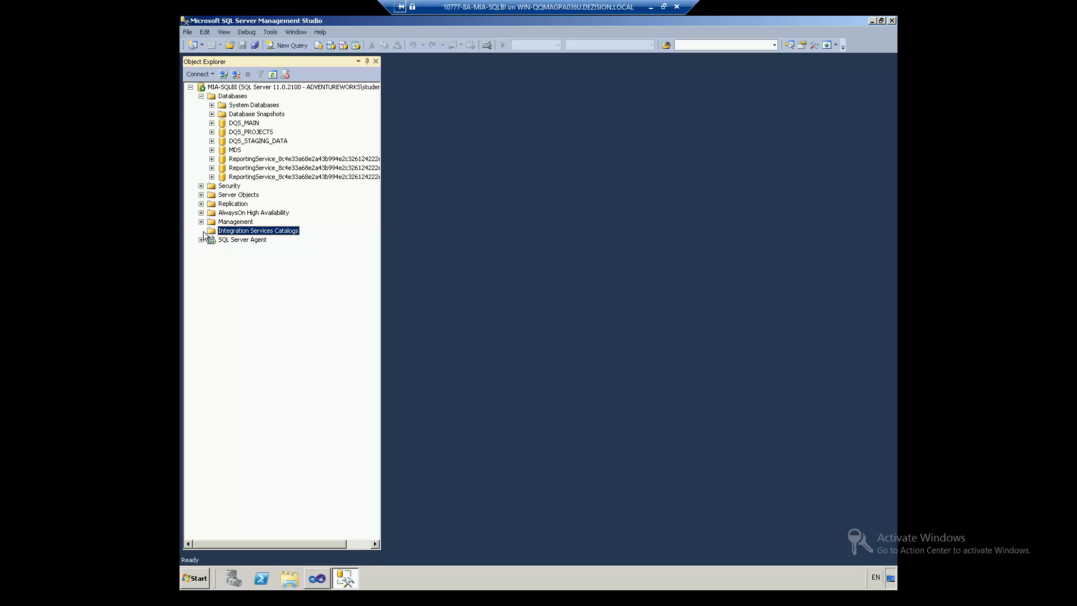
{"action": "right_click", "coordinate": [232, 234]}
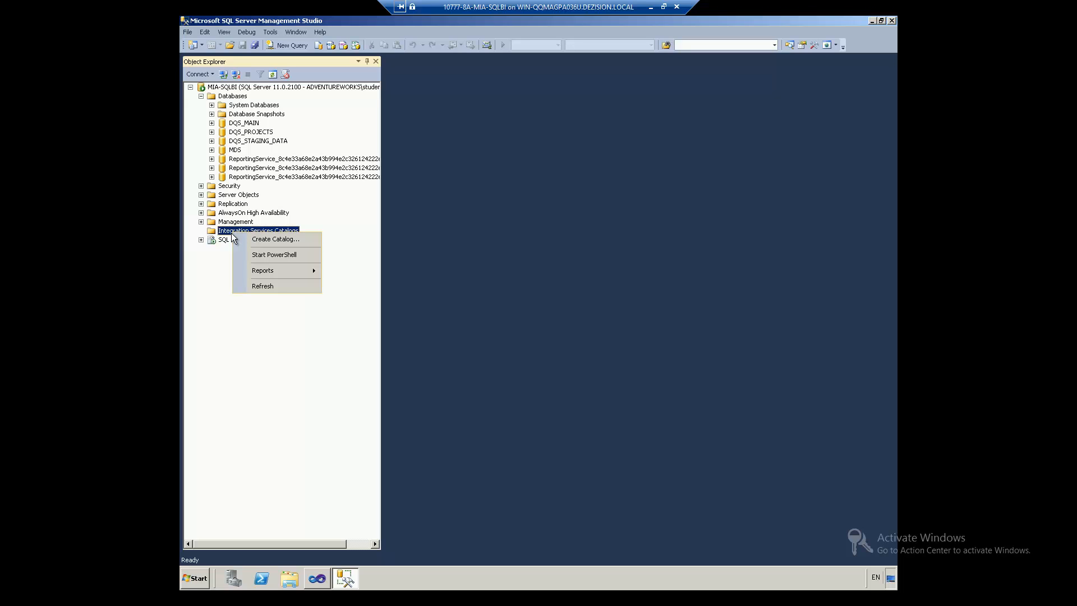
{"action": "left_click", "coordinate": [254, 242]}
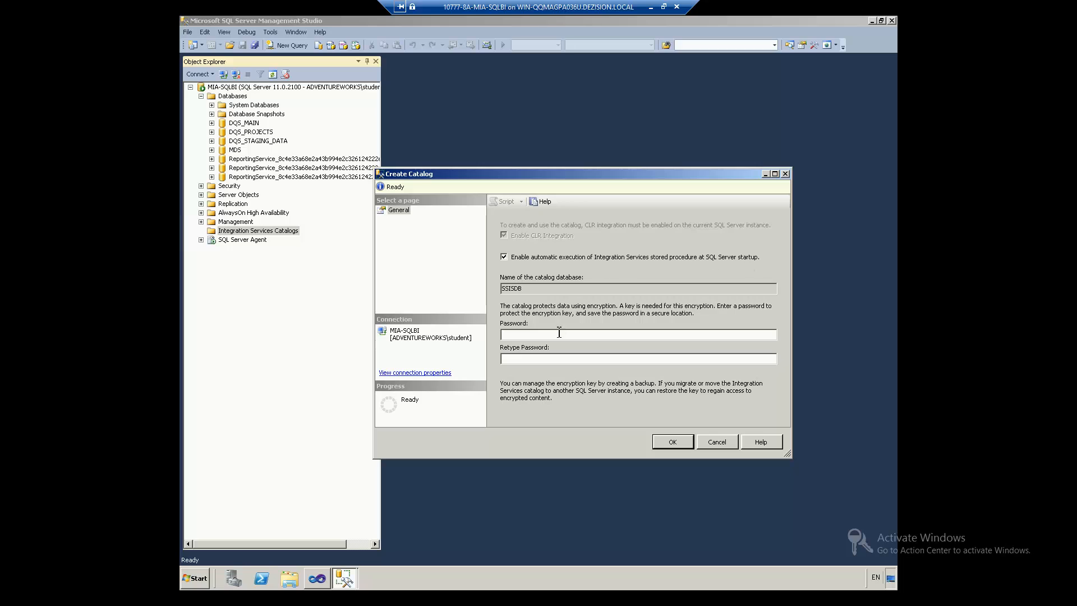
Step: Create the SSISDB catalog, protecting it with an encryption password
{"action": "double_click", "coordinate": [507, 288]}
{"action": "left_click", "coordinate": [530, 289]}
{"action": "left_click_drag", "start_coordinate": [530, 290], "coordinate": [499, 290]}
{"action": "left_click", "coordinate": [554, 335]}
{"action": "type", "text": "Pa$$w0rdPa$$w0rd"}
{"action": "left_click", "coordinate": [673, 443]}
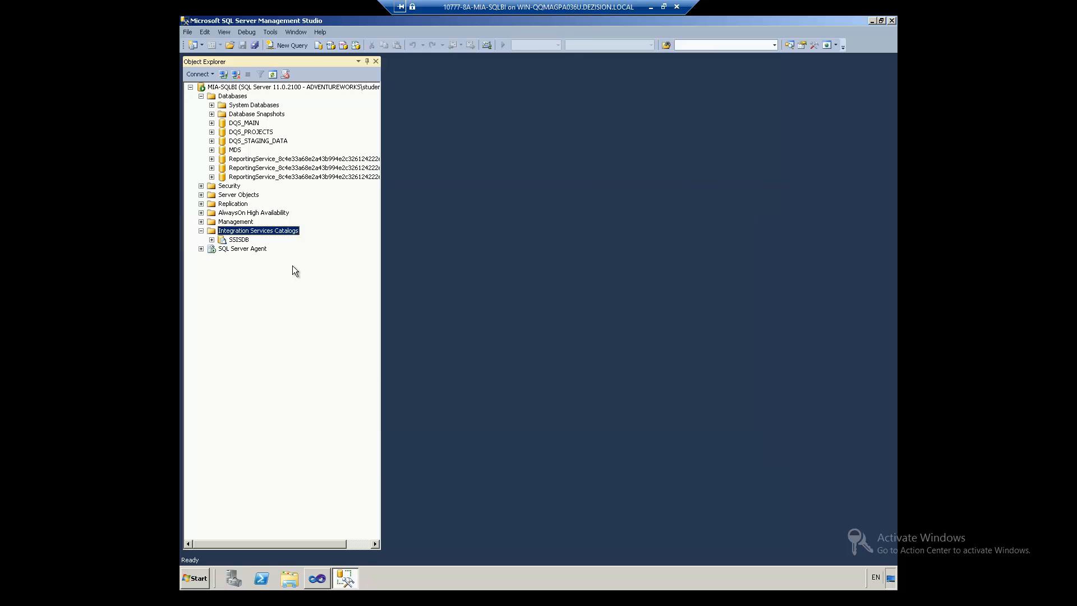
Step: Expand the new SSISDB node under Integration Services Catalogs
{"action": "left_click", "coordinate": [212, 240]}
{"action": "right_click", "coordinate": [225, 241]}
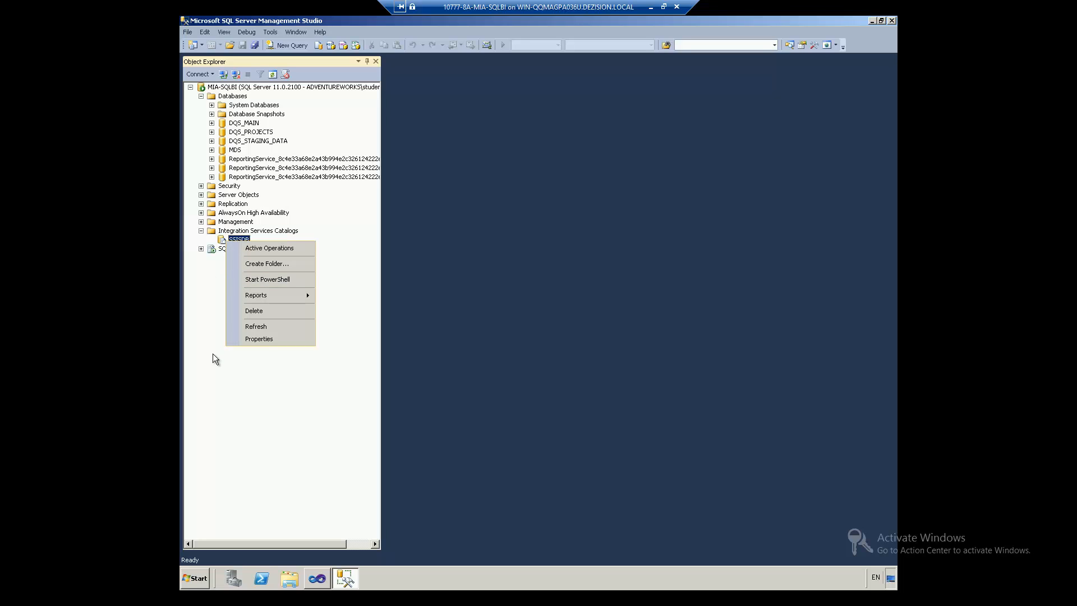
{"action": "left_click", "coordinate": [199, 341]}
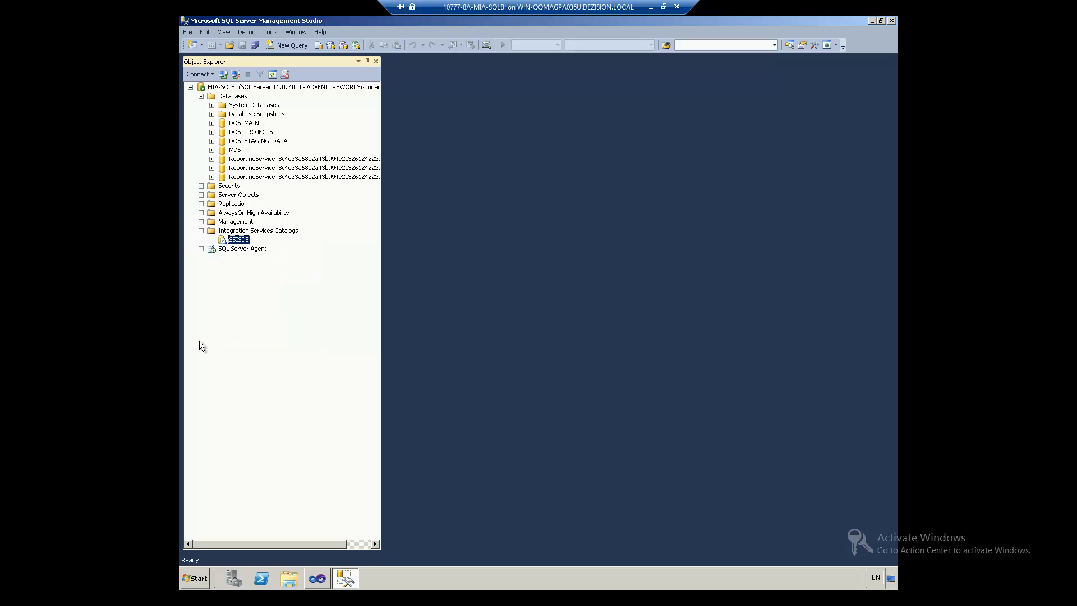
Step: In Visual Studio, create an Integration Services Project named ERPTransfer via File > New > Project
{"action": "left_click", "coordinate": [314, 583]}
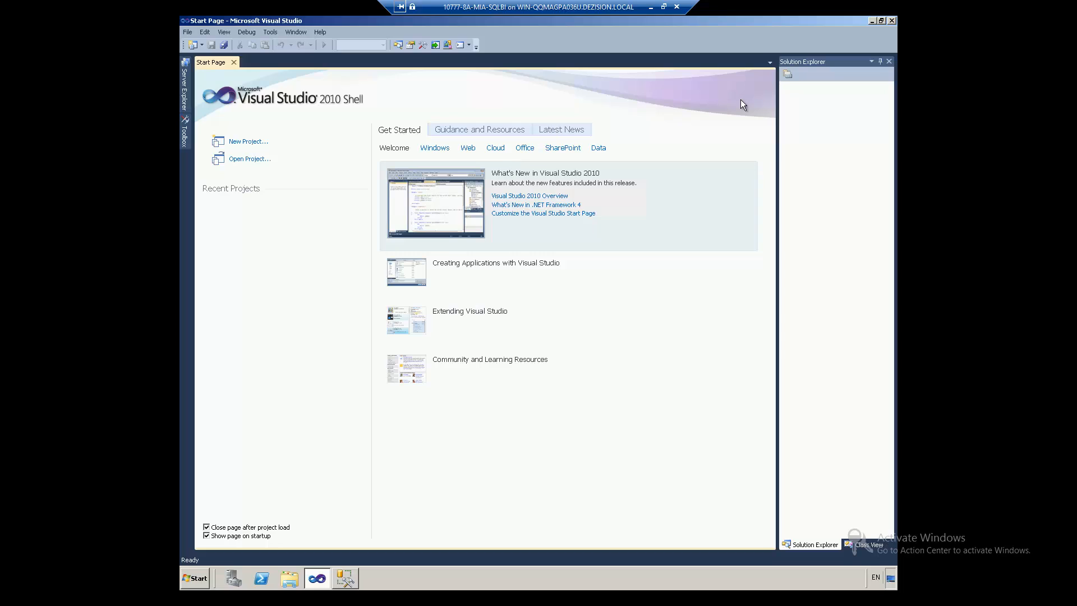
{"action": "left_click", "coordinate": [233, 62]}
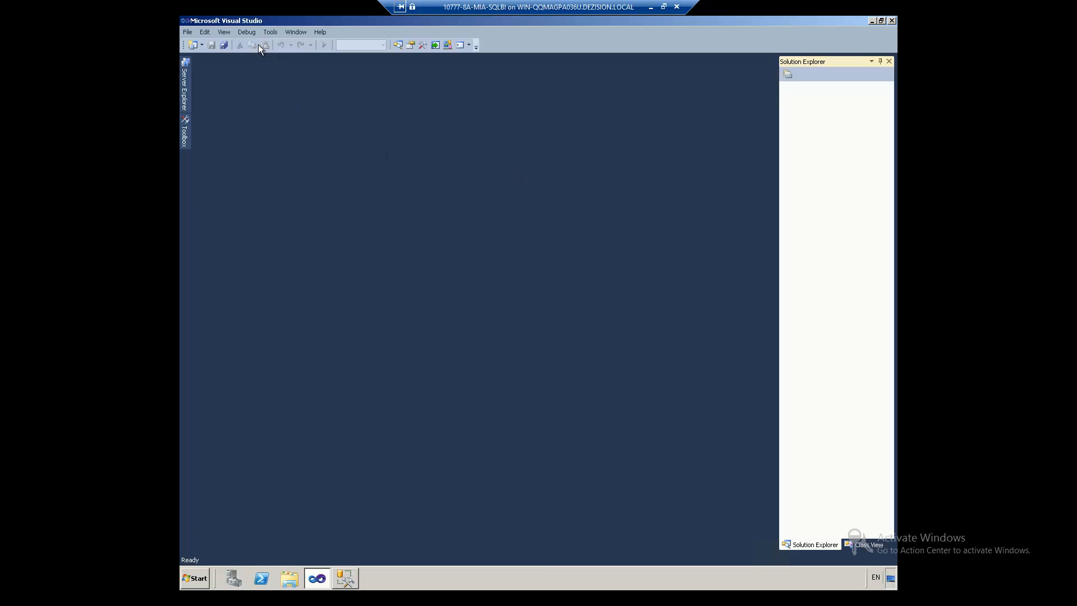
{"action": "left_click", "coordinate": [185, 33]}
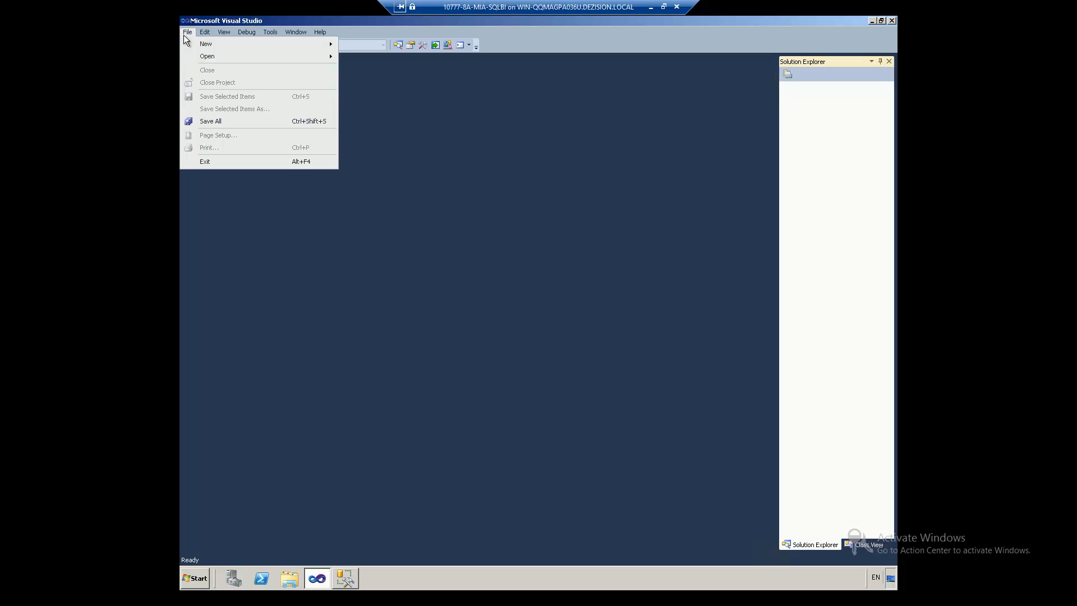
{"action": "mouse_move", "coordinate": [192, 40]}
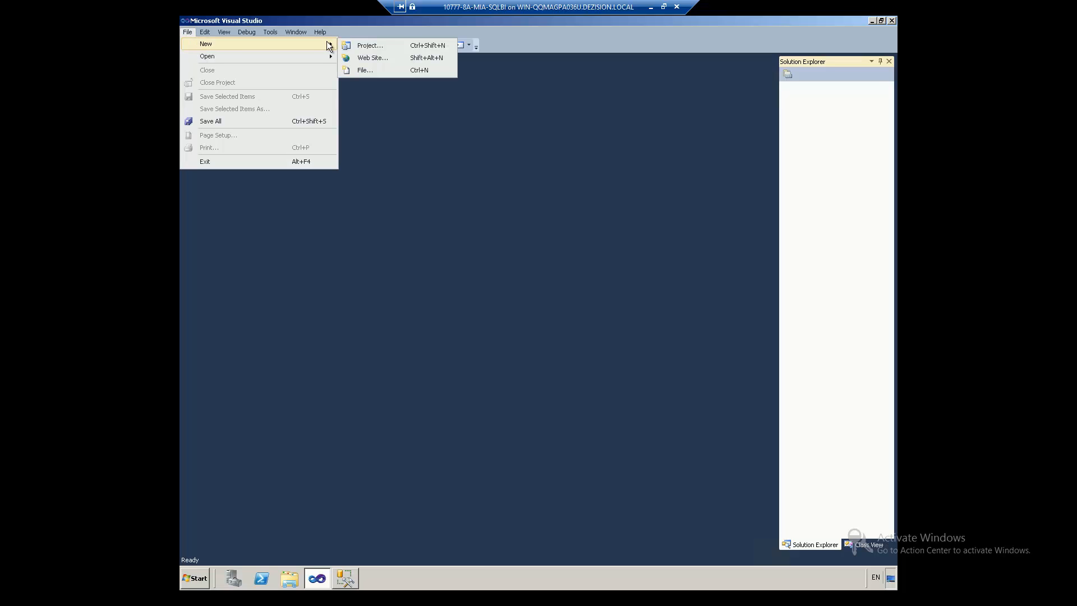
{"action": "left_click", "coordinate": [368, 47]}
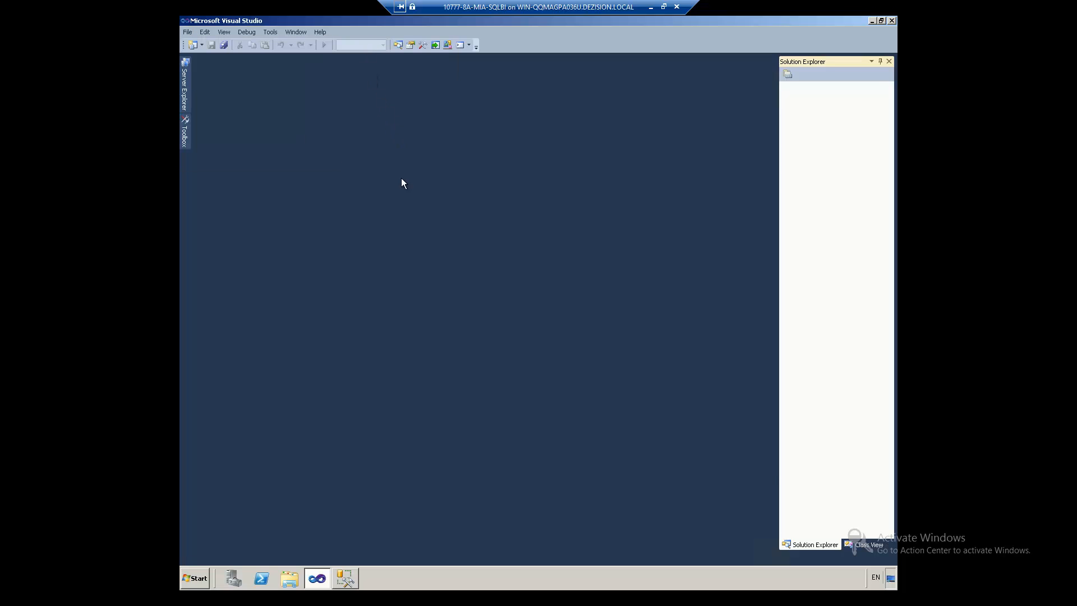
{"action": "left_click", "coordinate": [335, 173]}
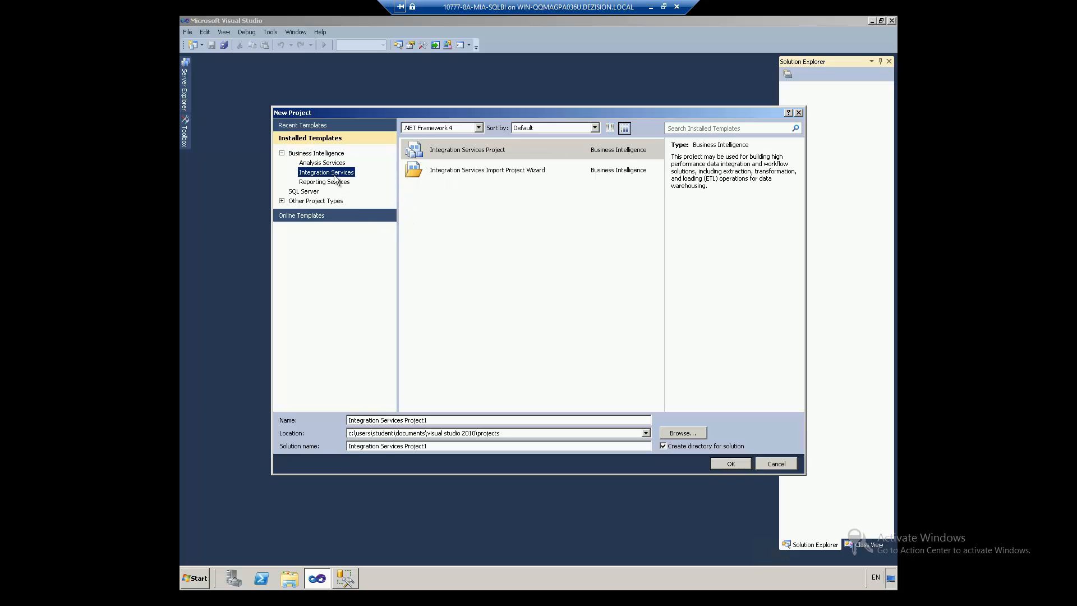
{"action": "left_click", "coordinate": [468, 157]}
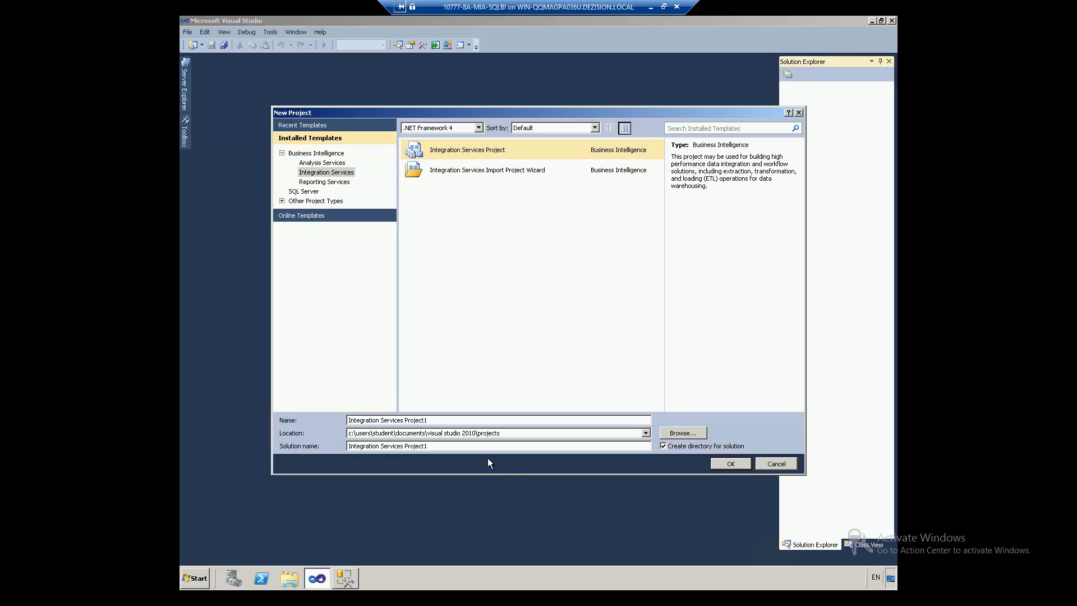
{"action": "triple_click", "coordinate": [375, 420]}
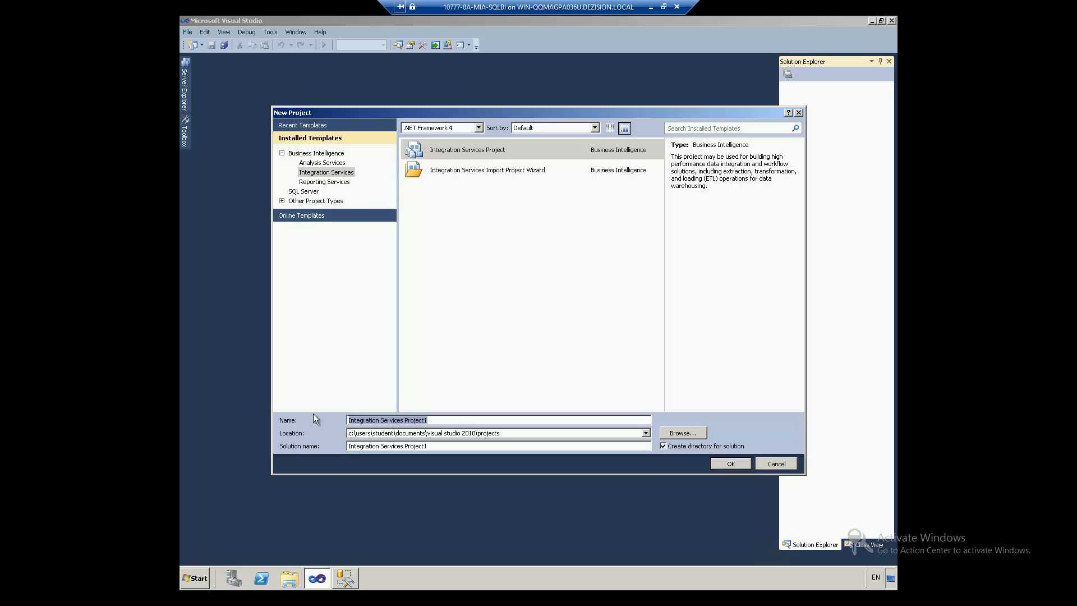
{"action": "type", "text": "FirstProj"}
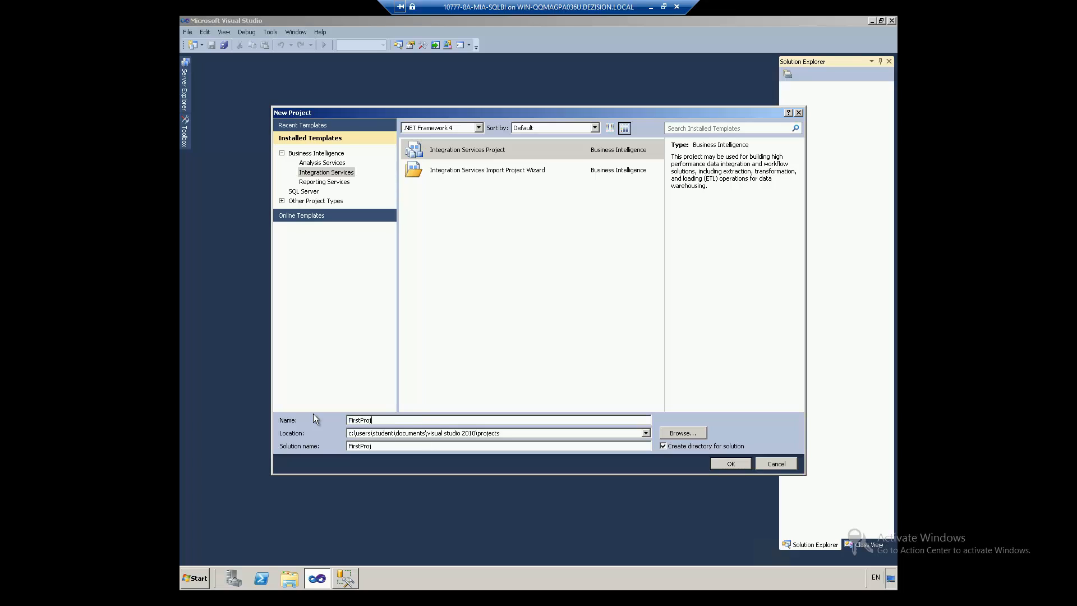
{"action": "type", "text": "ect"}
{"action": "key", "text": "ctrl+a"}
{"action": "type", "text": "ERPTransfer"}
{"action": "left_click", "coordinate": [732, 465]}
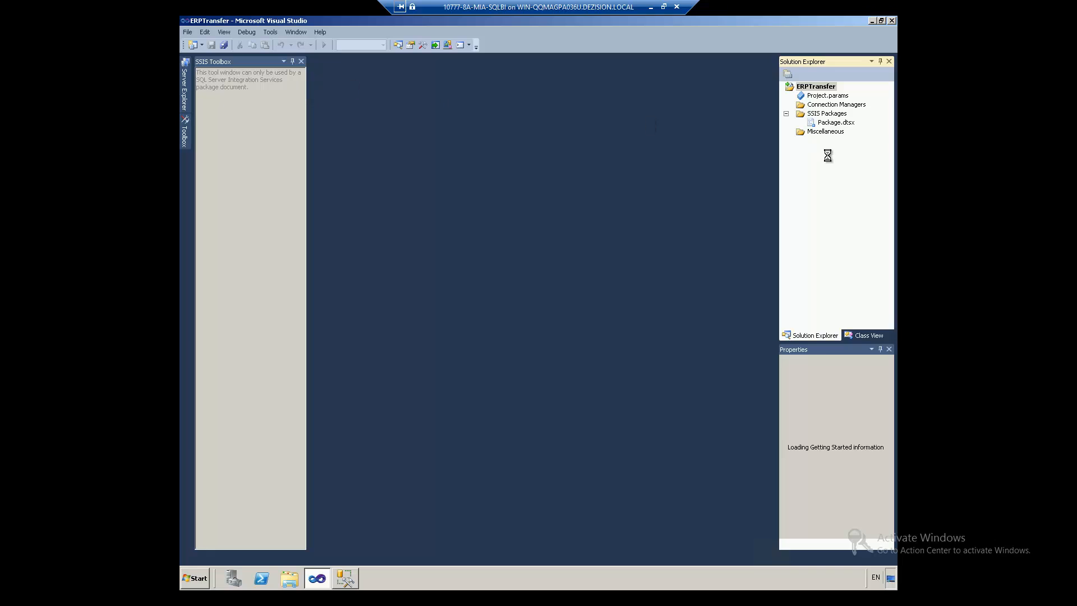
Step: Rename Package.dtsx to Package1 and drop an Execute SQL Task from the SSIS Toolbox onto Control Flow
{"action": "left_click", "coordinate": [823, 97]}
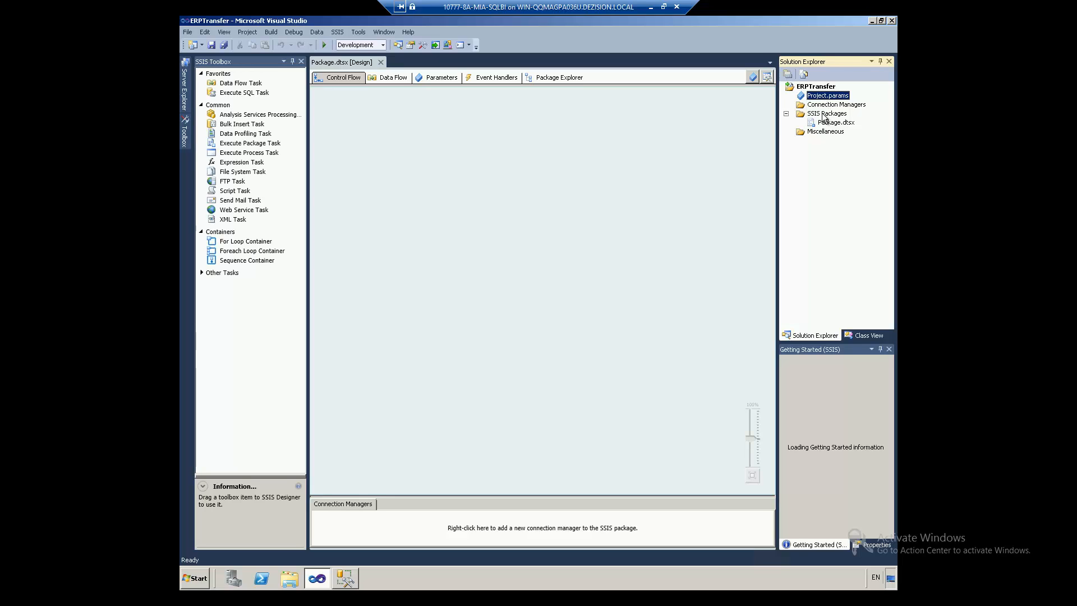
{"action": "right_click", "coordinate": [822, 121]}
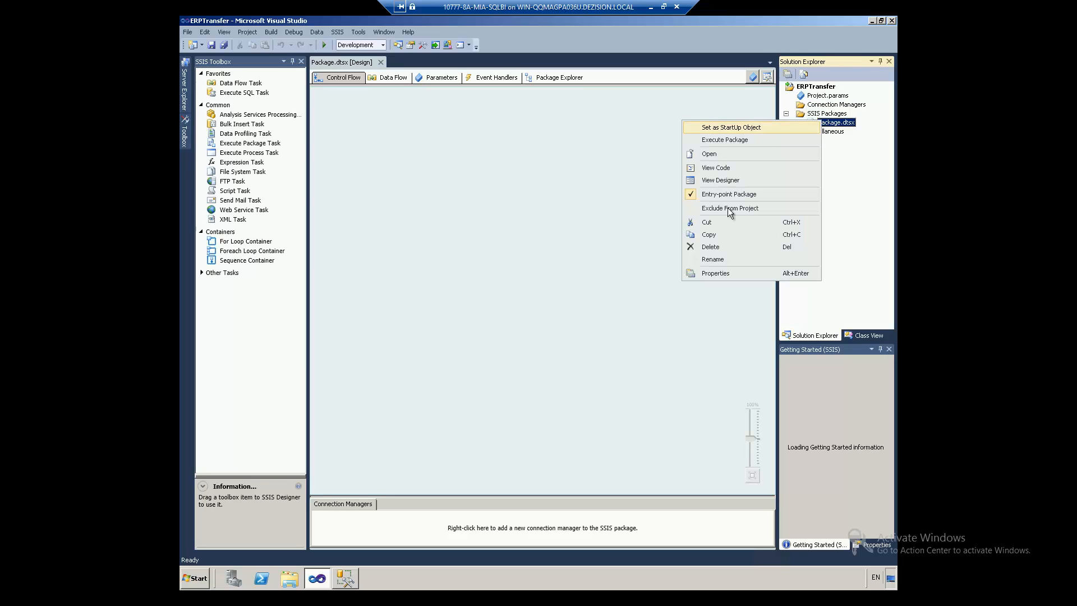
{"action": "left_click", "coordinate": [713, 259]}
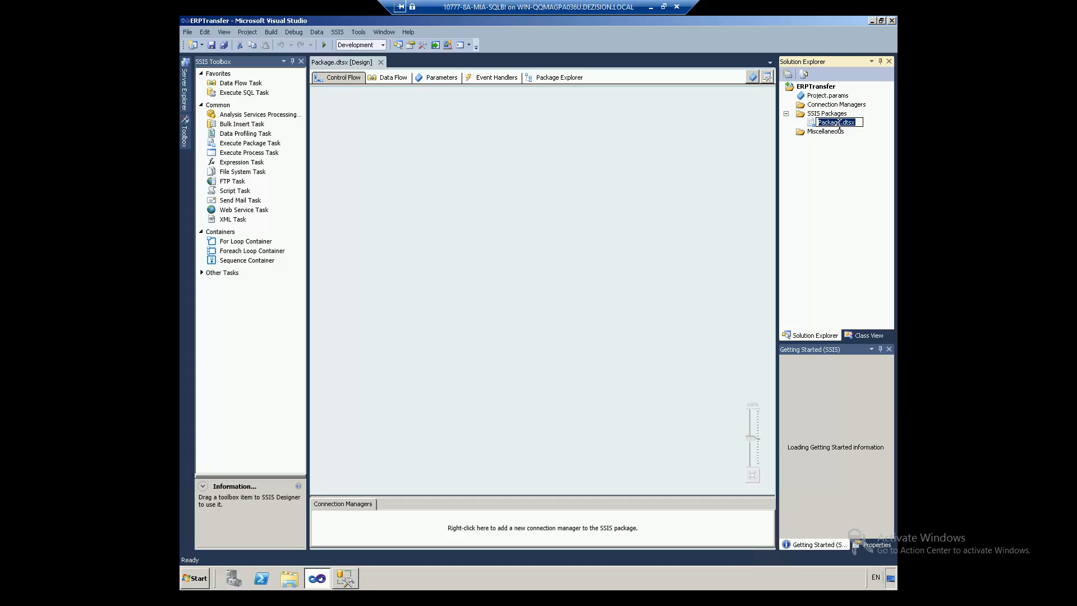
{"action": "left_click", "coordinate": [838, 123]}
{"action": "key", "text": "shift+Home"}
{"action": "type", "text": "Package1"}
{"action": "key", "text": "Return"}
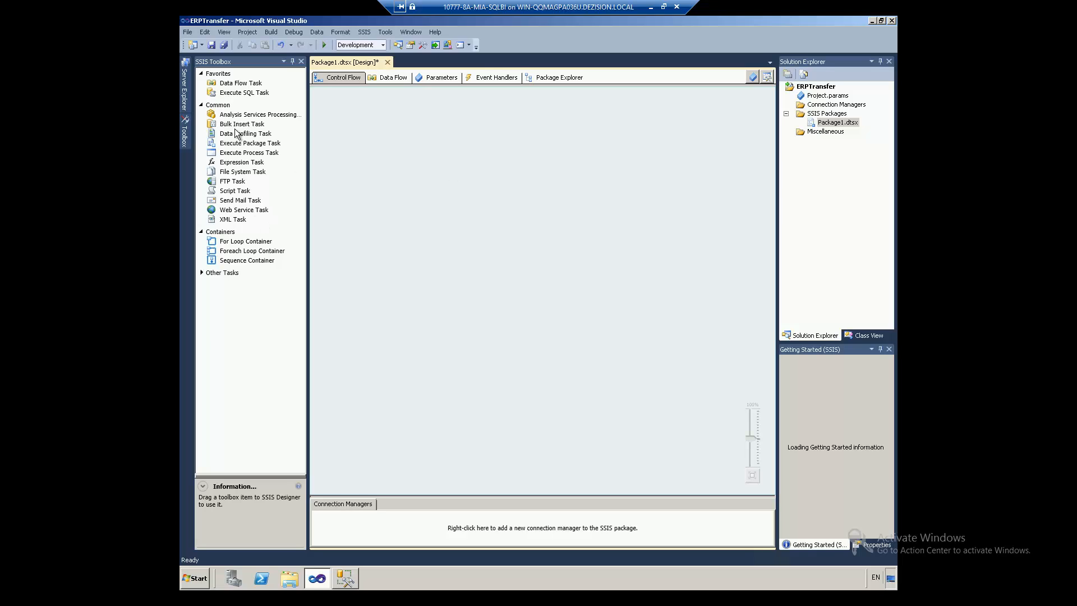
{"action": "left_click_drag", "start_coordinate": [232, 94], "coordinate": [378, 142]}
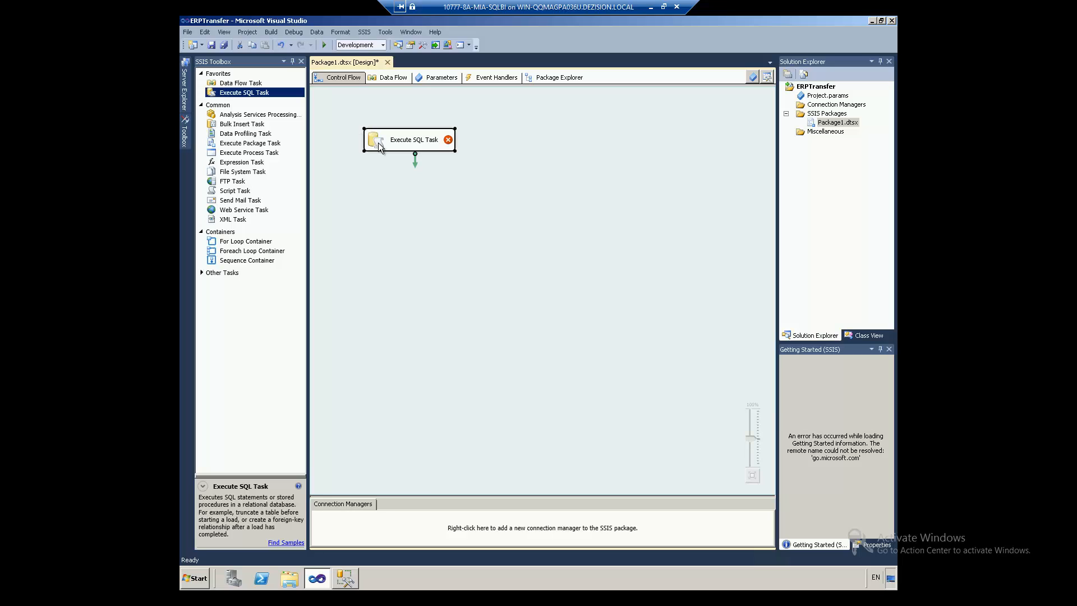
Step: Give the Execute SQL Task a new OLE DB connection to DQS_STAGING_DATA on the local server '.'
{"action": "double_click", "coordinate": [378, 142]}
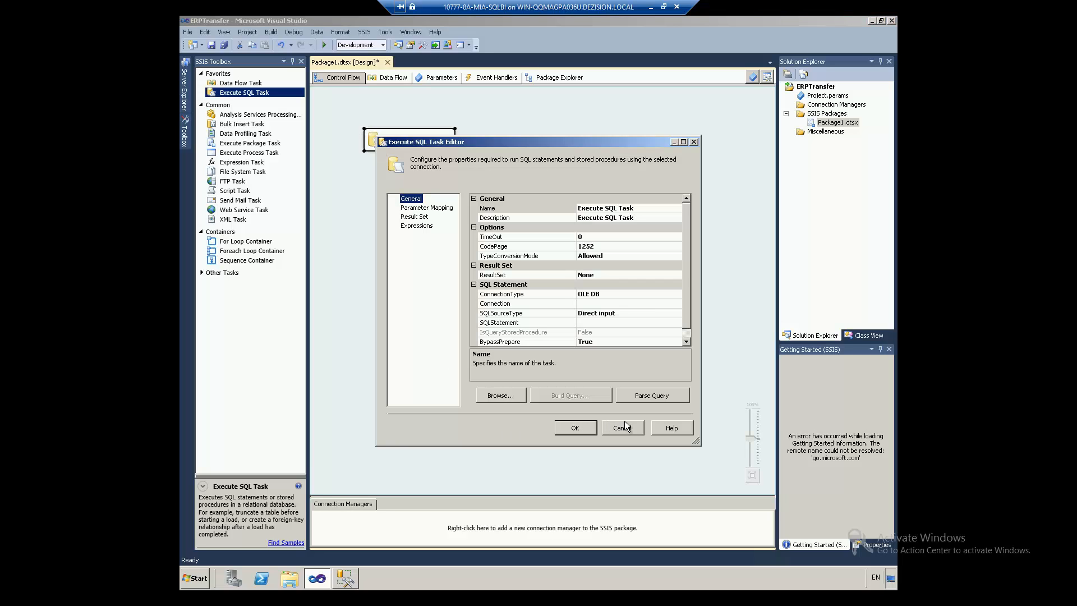
{"action": "left_click", "coordinate": [628, 304]}
{"action": "left_click", "coordinate": [678, 304]}
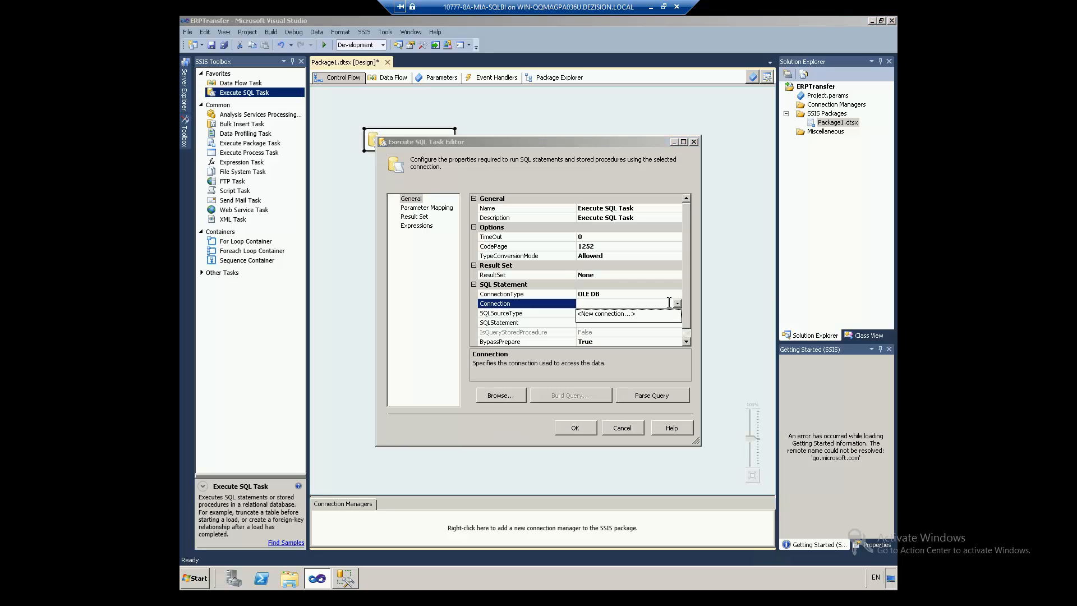
{"action": "left_click", "coordinate": [640, 313]}
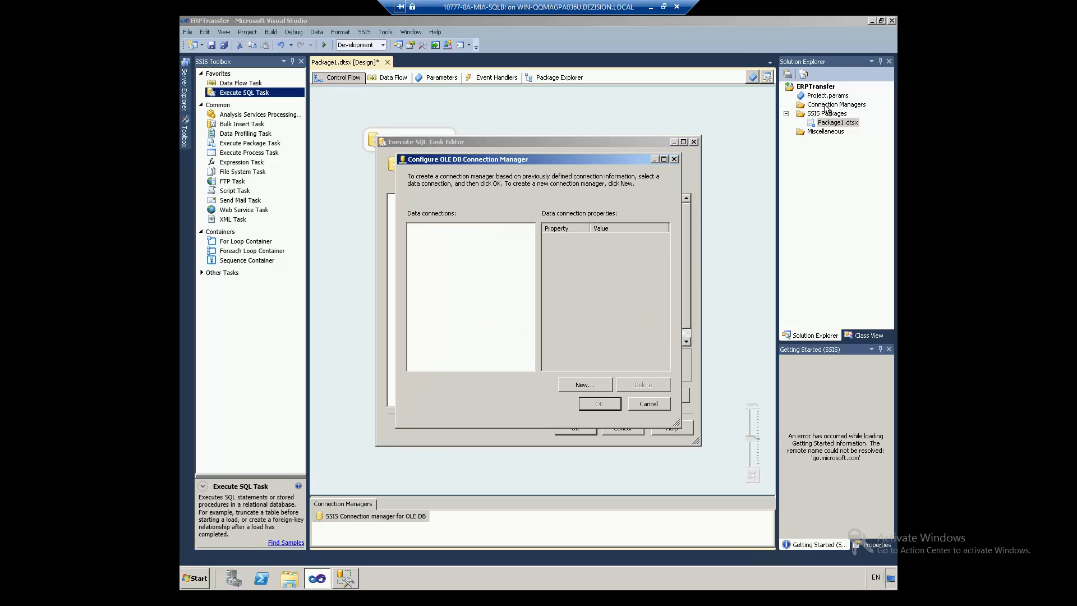
{"action": "left_click", "coordinate": [585, 386]}
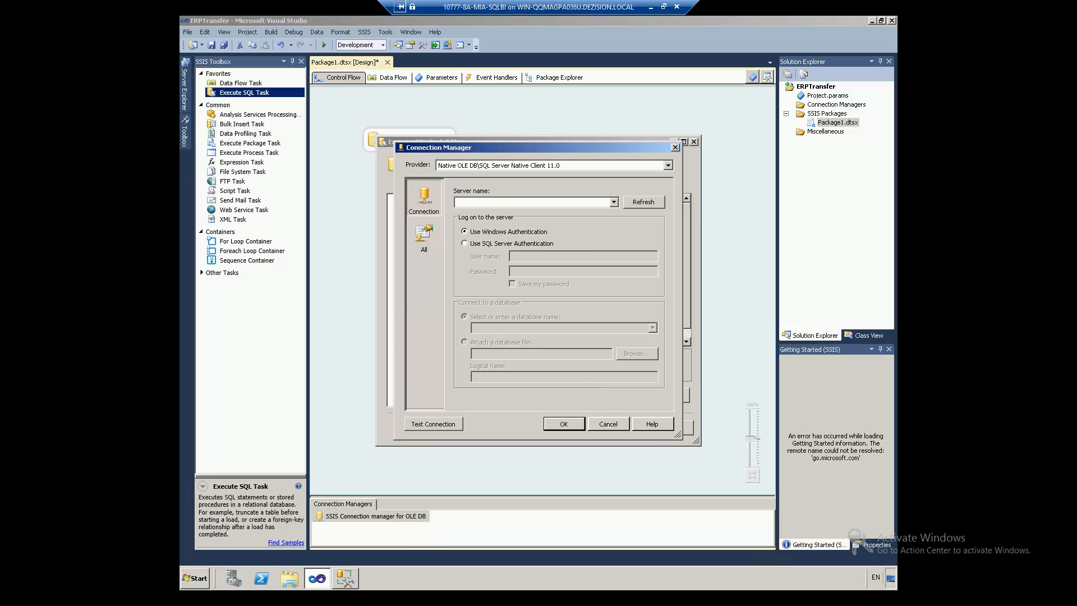
{"action": "type", "text": "."}
{"action": "left_click", "coordinate": [653, 328]}
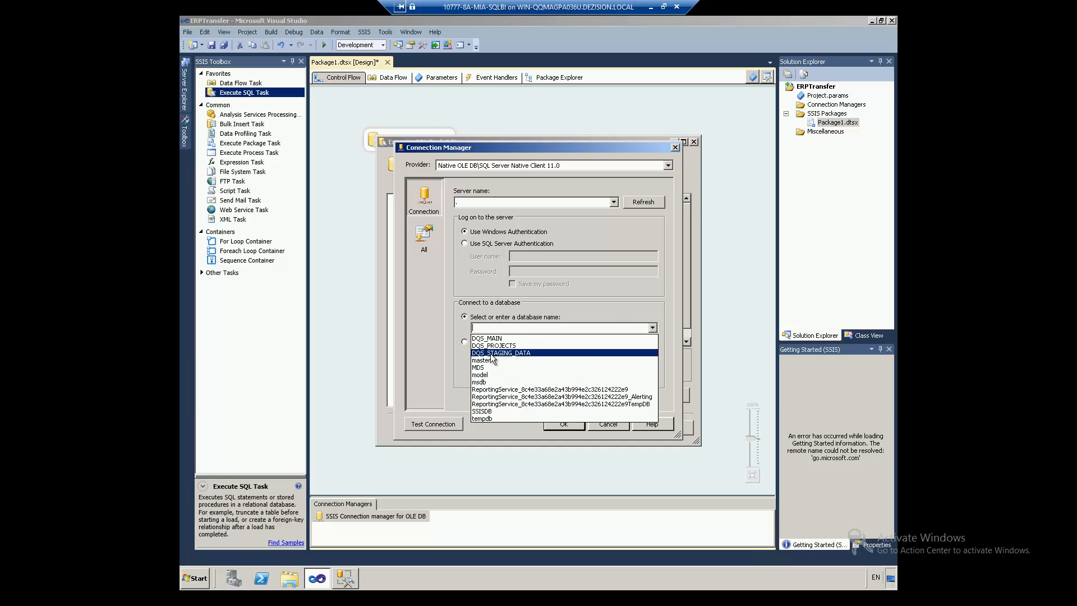
{"action": "left_click", "coordinate": [492, 353]}
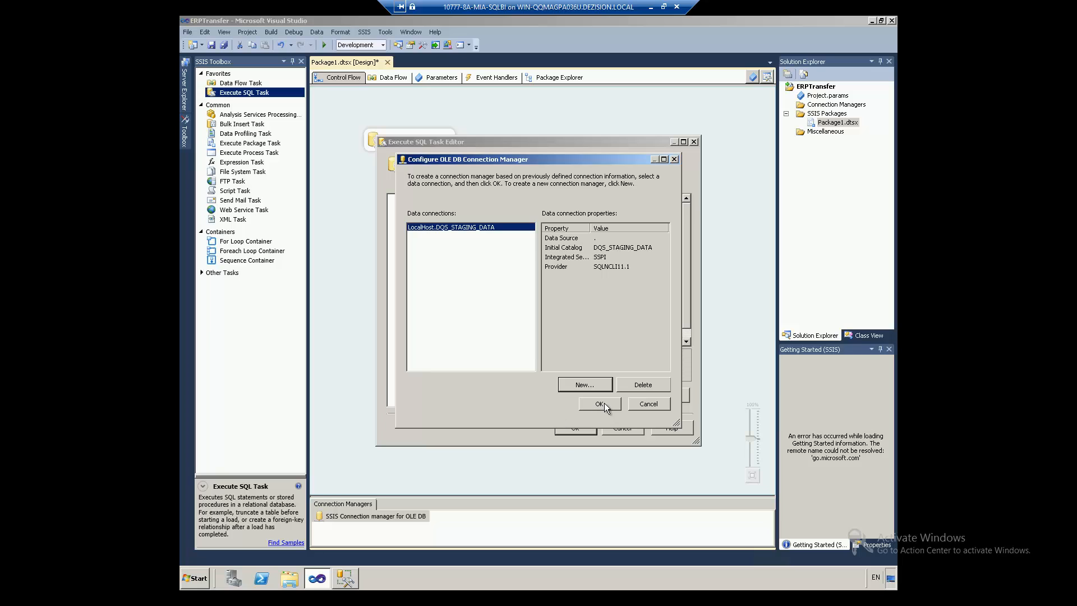
{"action": "left_click", "coordinate": [602, 403]}
{"action": "left_click", "coordinate": [575, 429]}
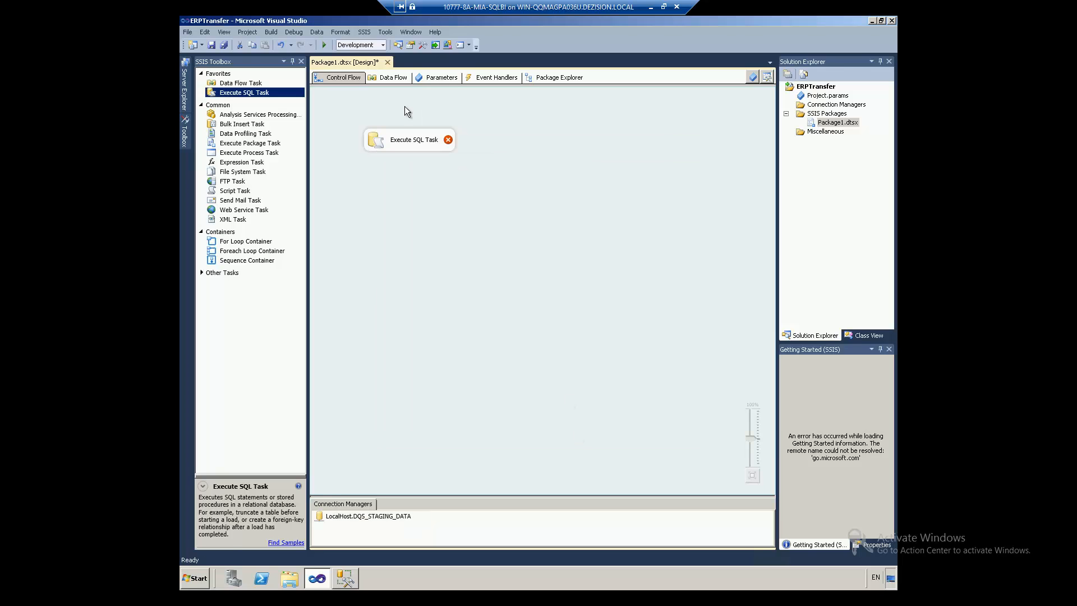
Step: Set the task's direct-input SQLStatement to 'Select 0'
{"action": "double_click", "coordinate": [374, 140]}
{"action": "left_click", "coordinate": [597, 317]}
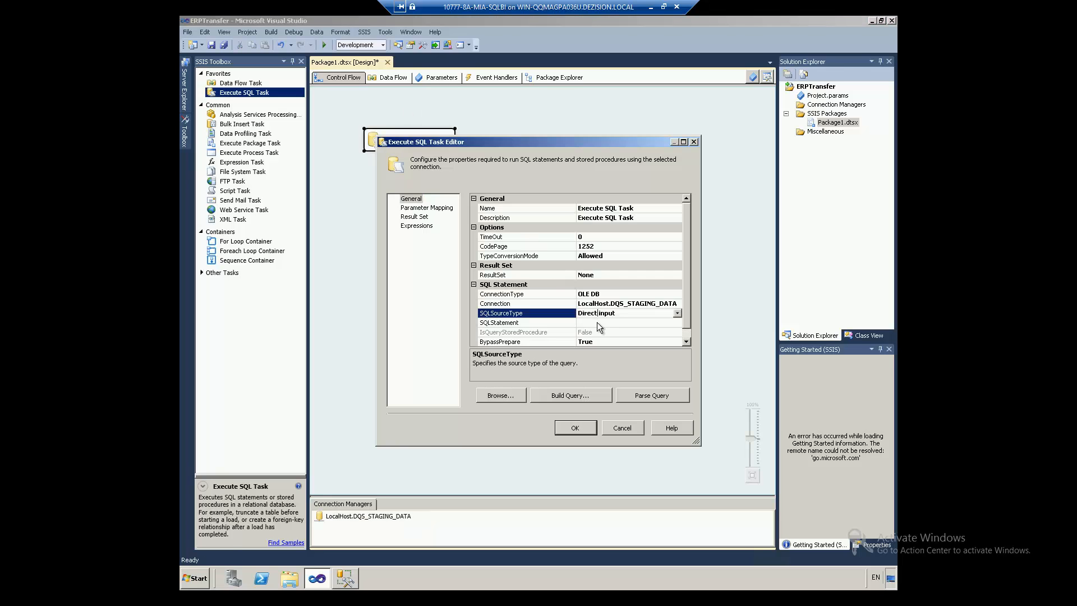
{"action": "left_click", "coordinate": [600, 323]}
{"action": "type", "text": "Select 0"}
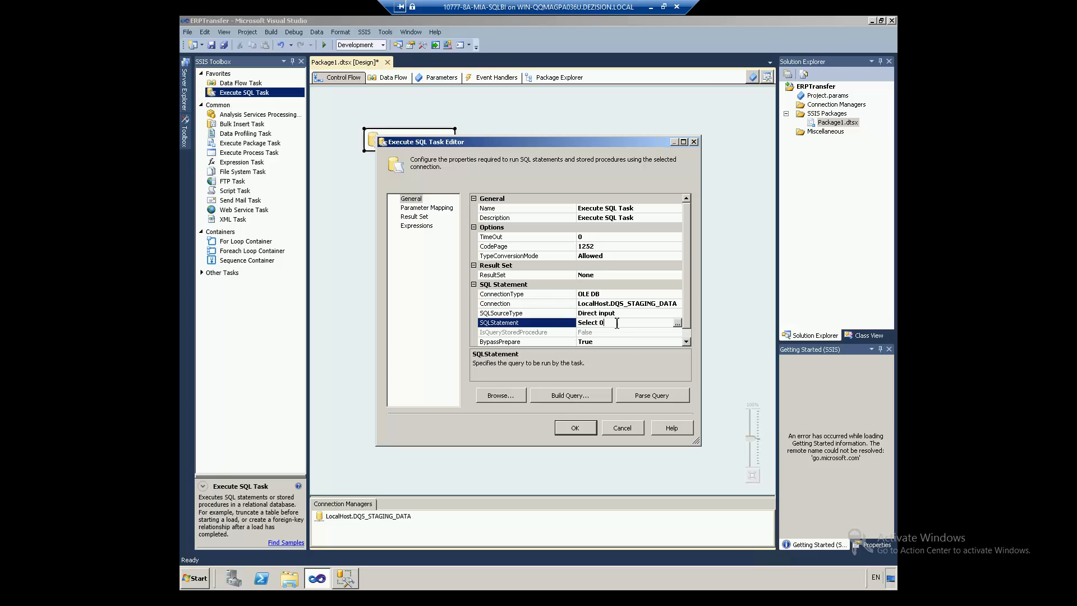
{"action": "left_click", "coordinate": [563, 431]}
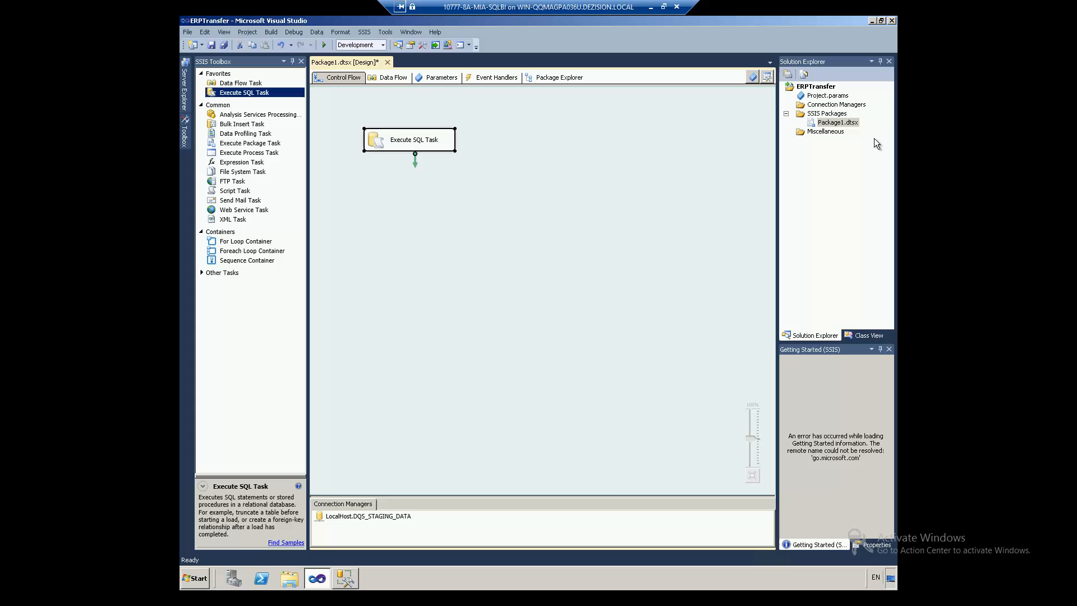
{"action": "right_click", "coordinate": [839, 123]}
Step: Execute Package1, dismiss the running-package warning, and stop debugging to return to design mode
{"action": "left_click", "coordinate": [774, 144]}
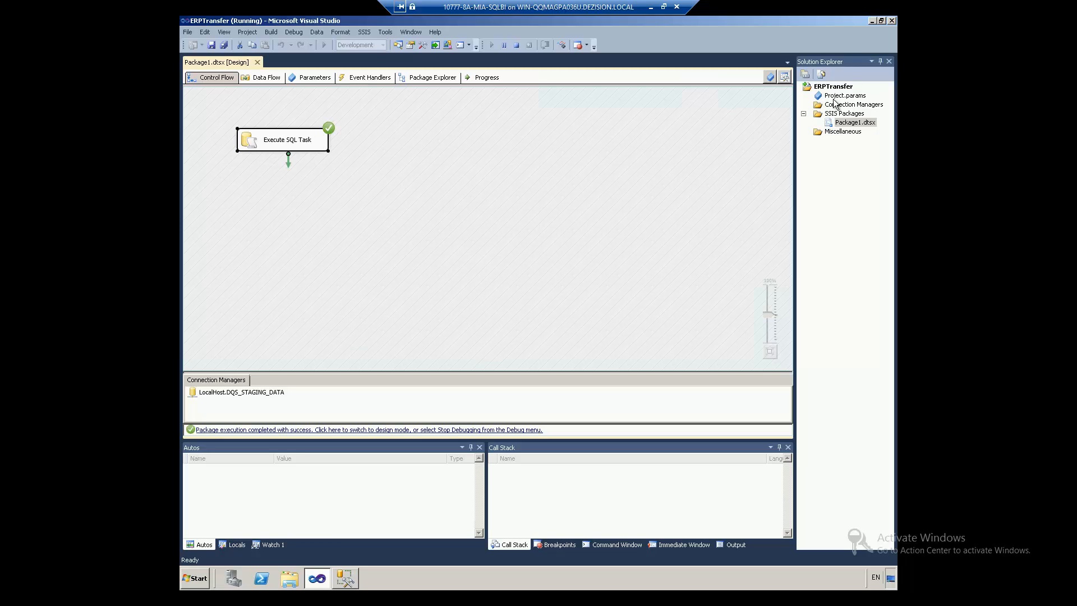
{"action": "left_click", "coordinate": [848, 124]}
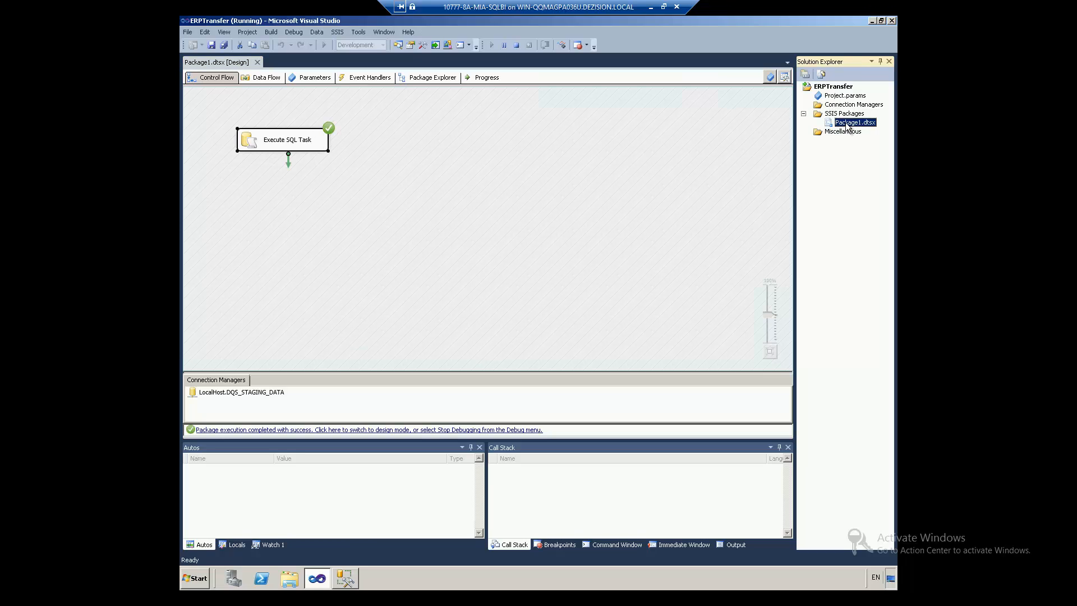
{"action": "key", "text": "Delete"}
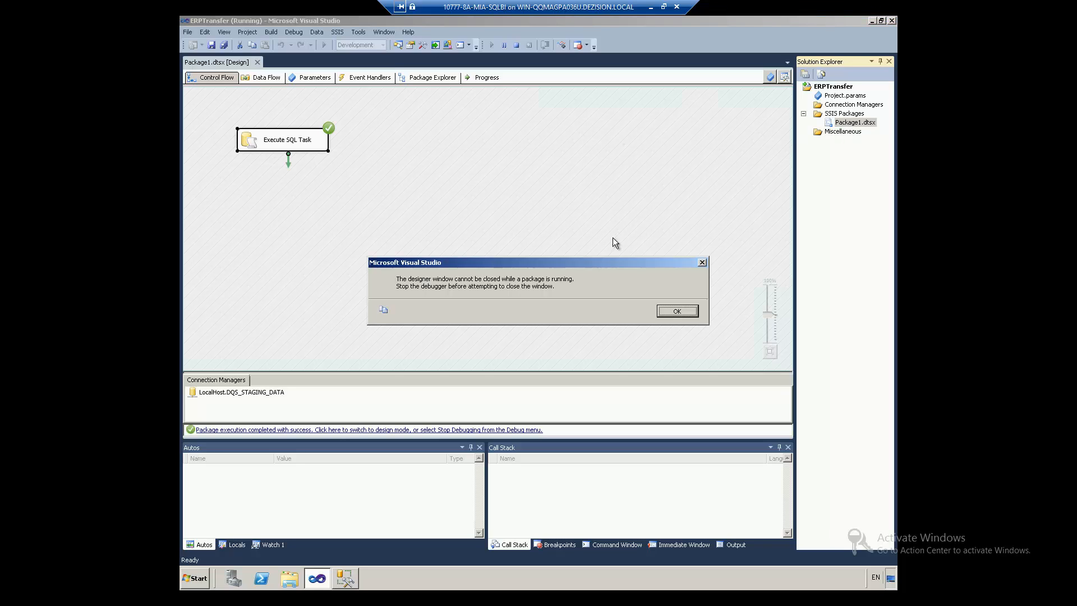
{"action": "left_click", "coordinate": [679, 311]}
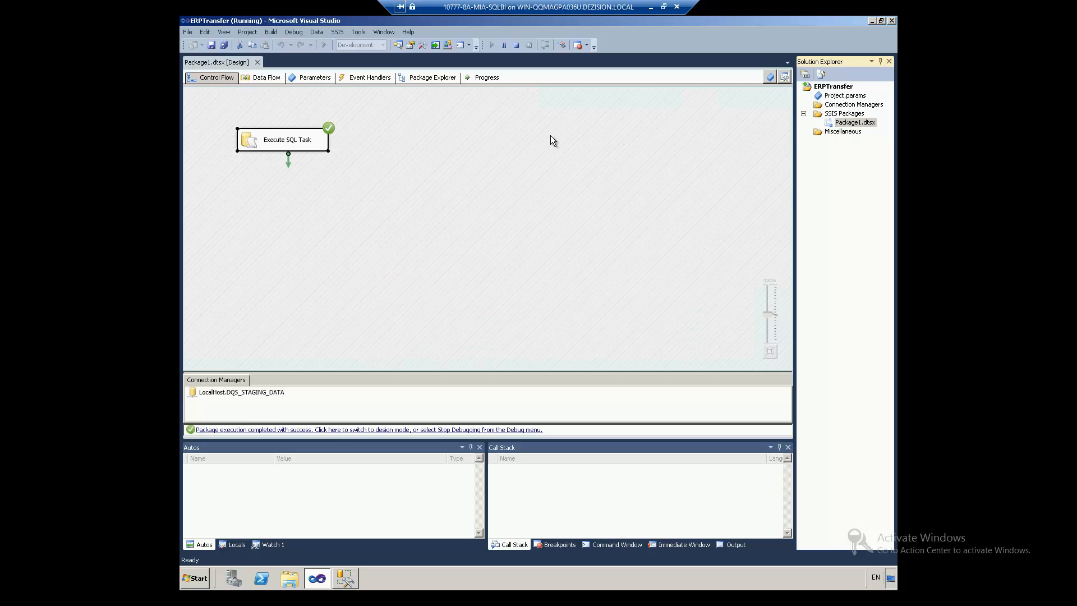
{"action": "left_click", "coordinate": [516, 45]}
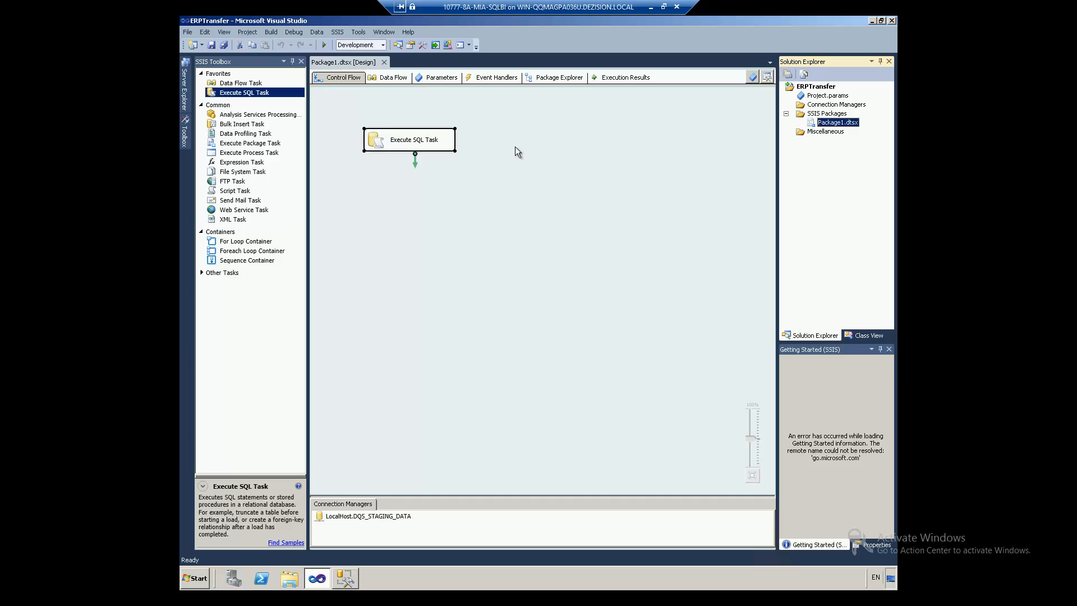
Step: Paste a copy of Package1.dtsx, rename the copy to Package2.dtsx, and save it
{"action": "key", "text": "Delete"}
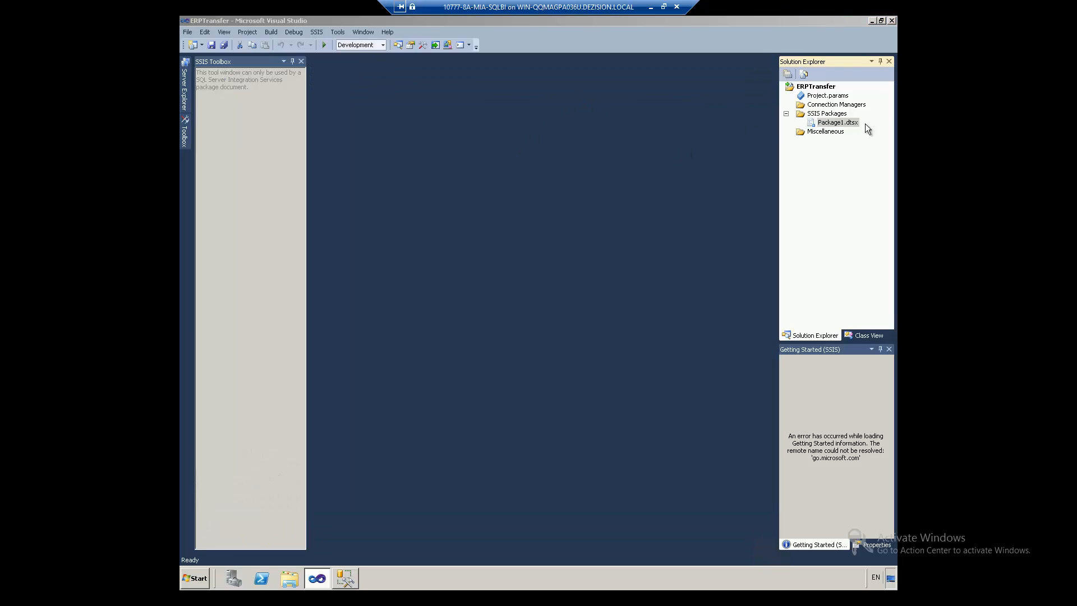
{"action": "left_click", "coordinate": [854, 123]}
{"action": "key", "text": "ctrl+v"}
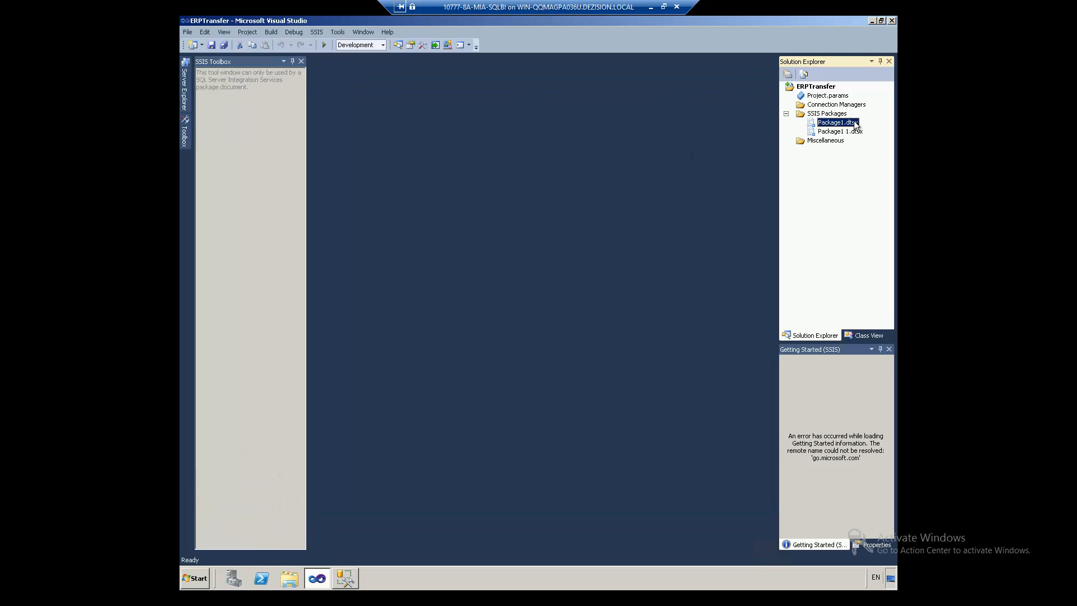
{"action": "right_click", "coordinate": [828, 133]}
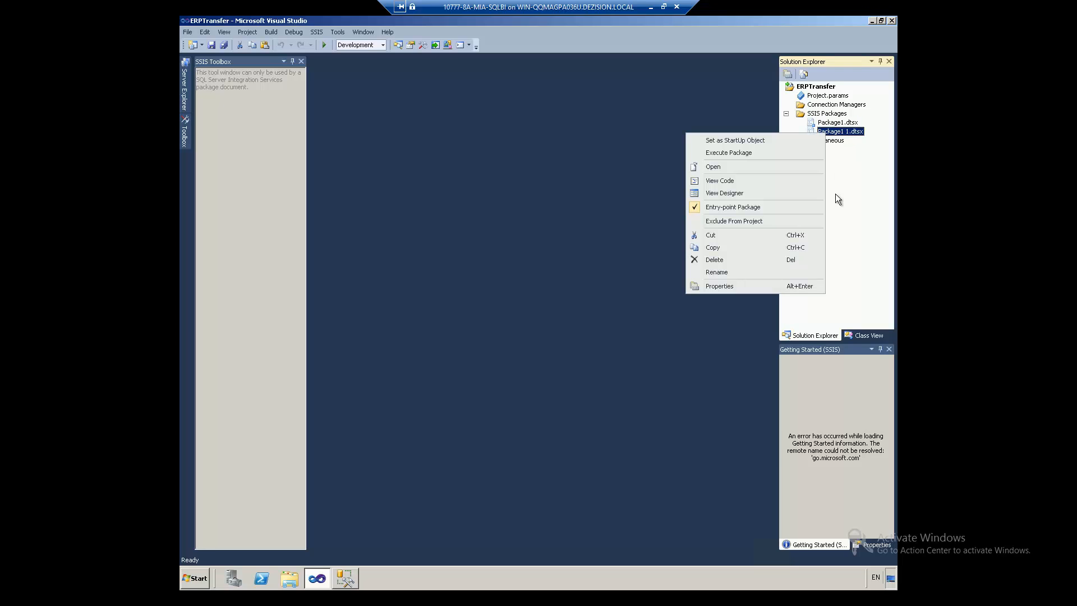
{"action": "left_click", "coordinate": [735, 271]}
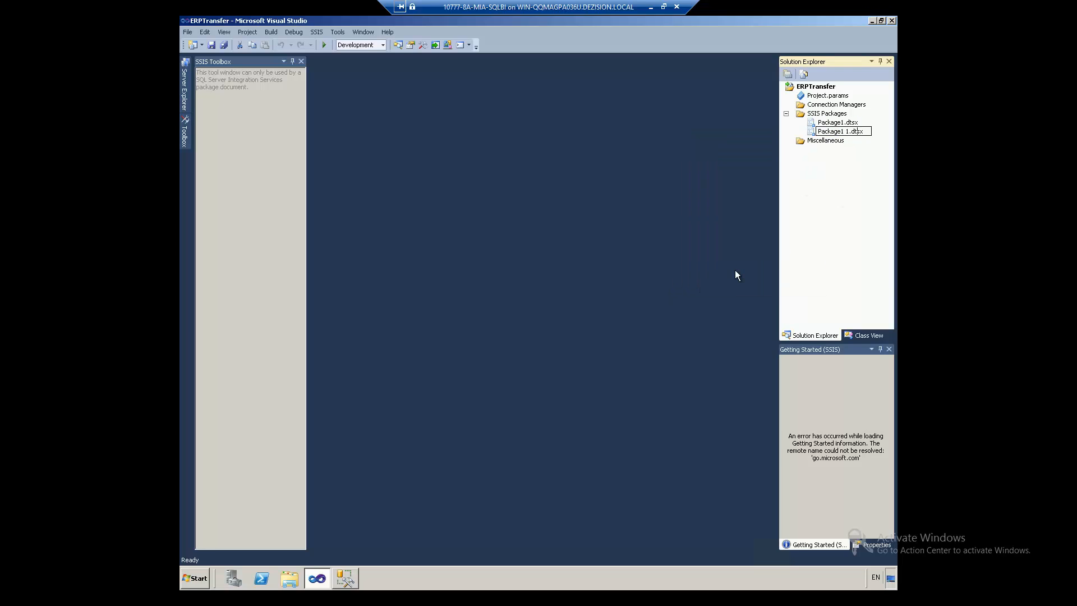
{"action": "key", "text": "Return"}
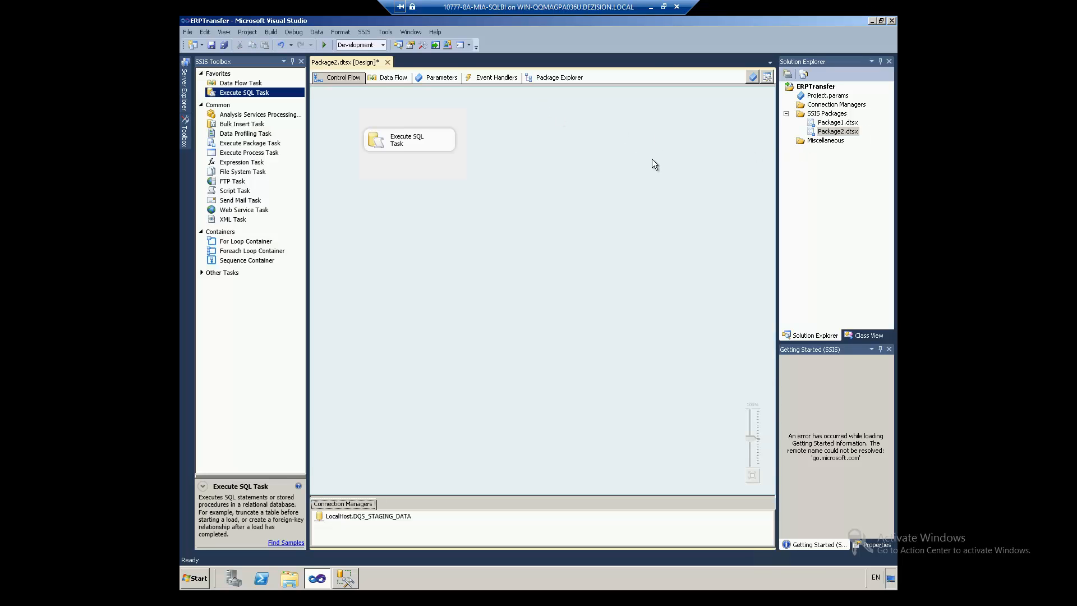
{"action": "key", "text": "Return"}
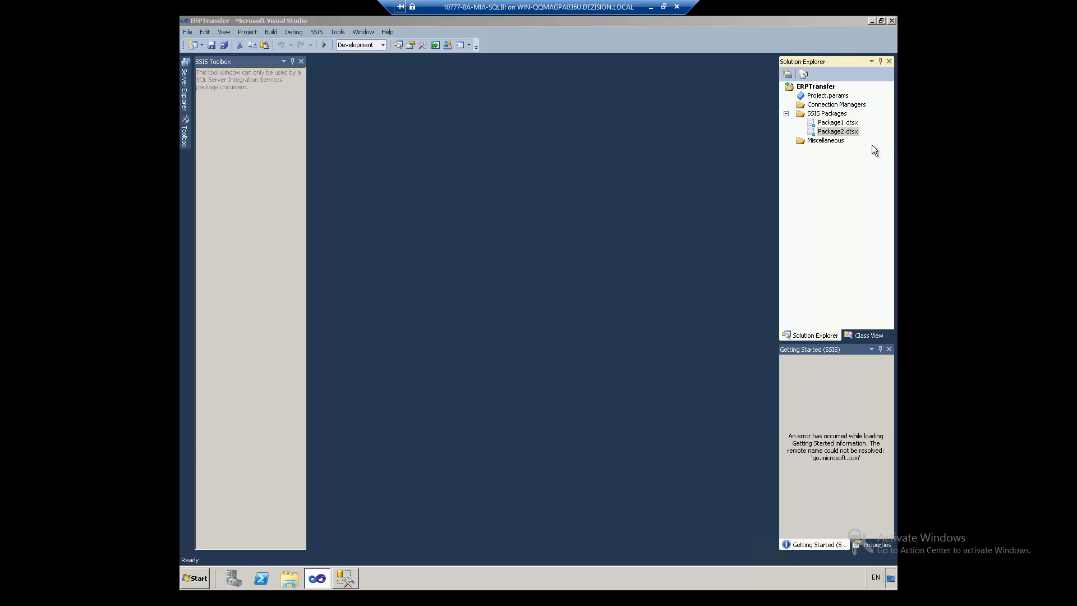
Step: Deploy ERPTransfer to server '.', skipping the wizard introduction from now on, and browse for a catalog path
{"action": "right_click", "coordinate": [808, 88]}
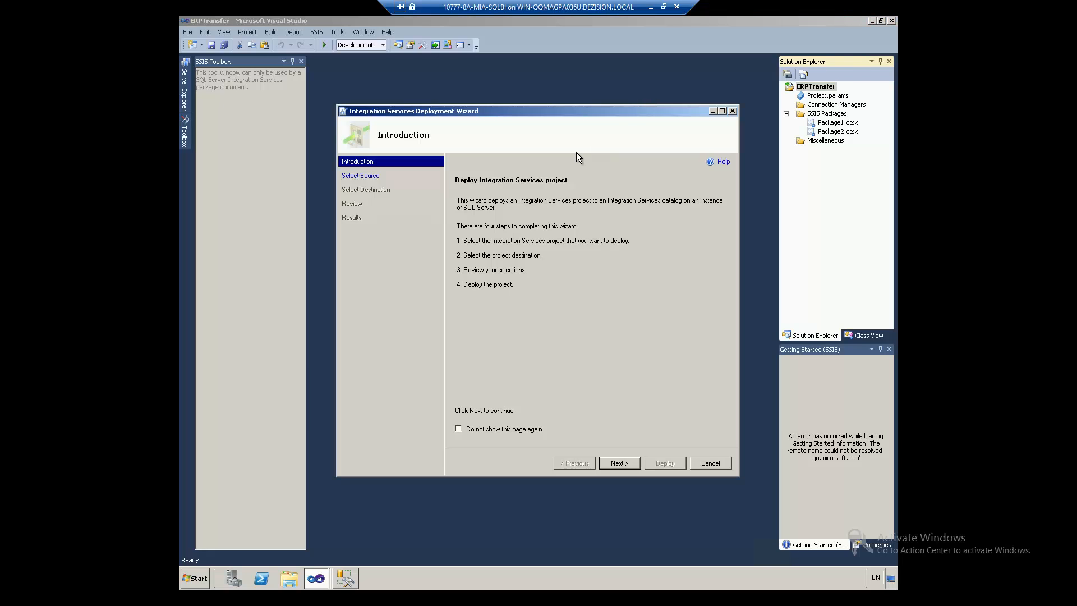
{"action": "left_click", "coordinate": [482, 430]}
{"action": "left_click", "coordinate": [619, 464]}
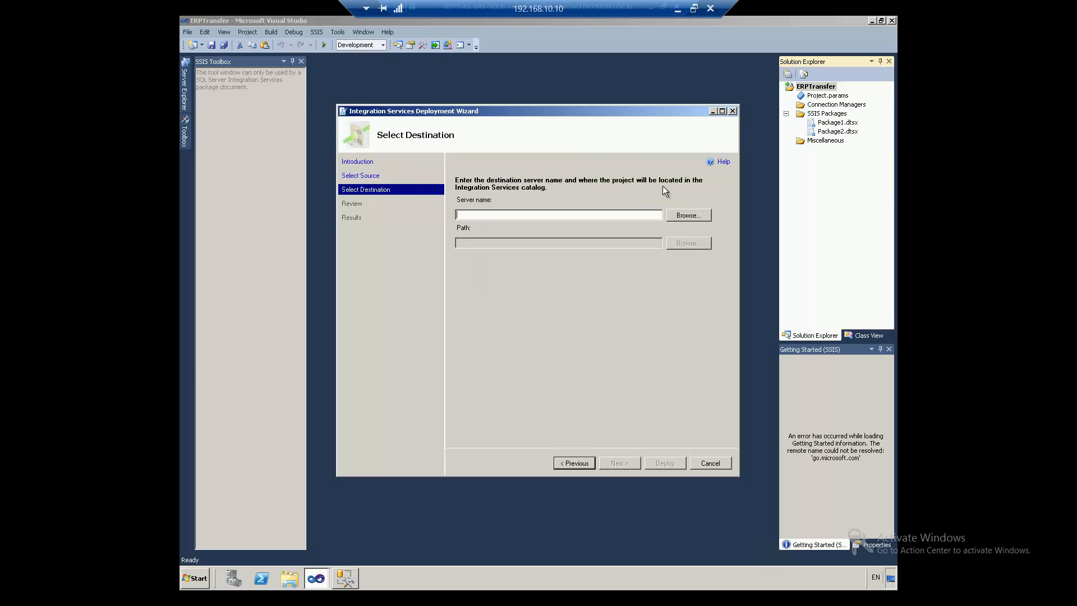
{"action": "type", "text": "."}
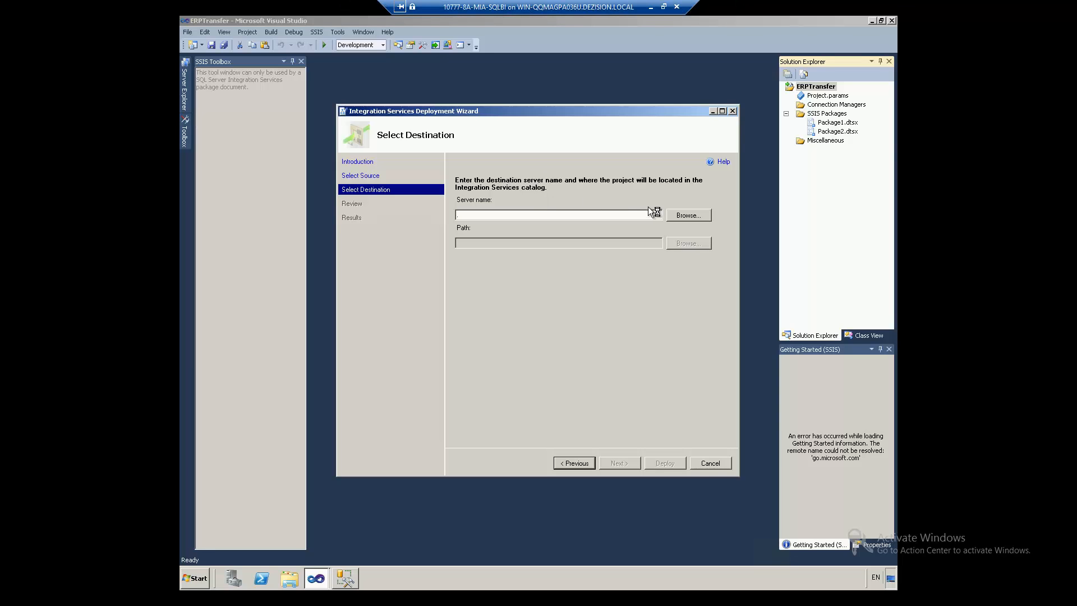
{"action": "left_click", "coordinate": [684, 244]}
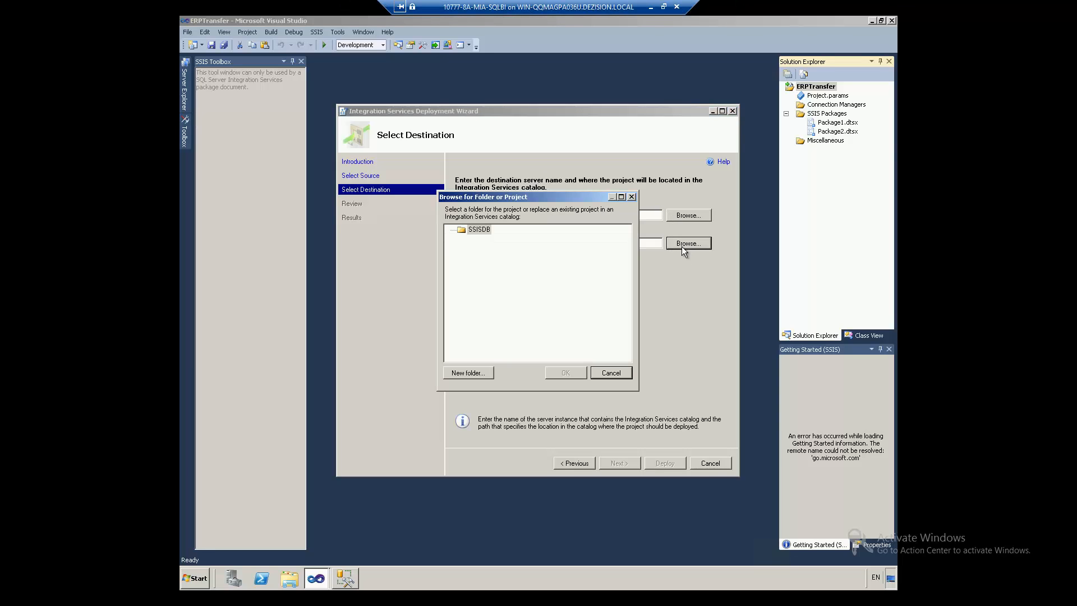
Step: Create SSISDB folder 'Something' described 'This is the something folder' and use it as the destination
{"action": "left_click", "coordinate": [480, 230]}
{"action": "left_click", "coordinate": [468, 372]}
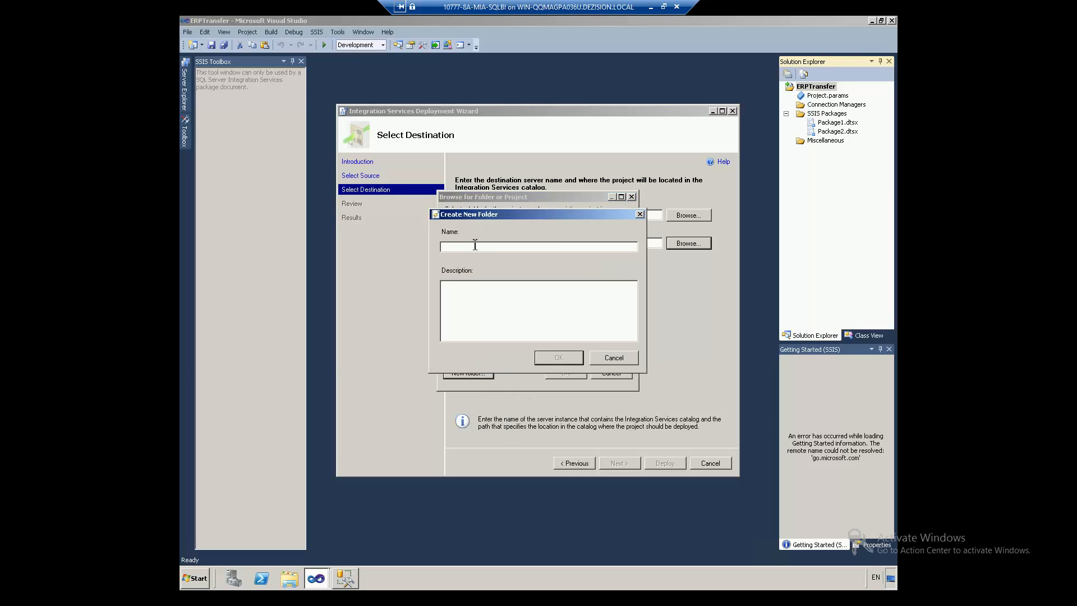
{"action": "type", "text": "Somethin"}
{"action": "type", "text": "This is the something fold"}
{"action": "type", "text": "er"}
{"action": "left_click", "coordinate": [559, 357]}
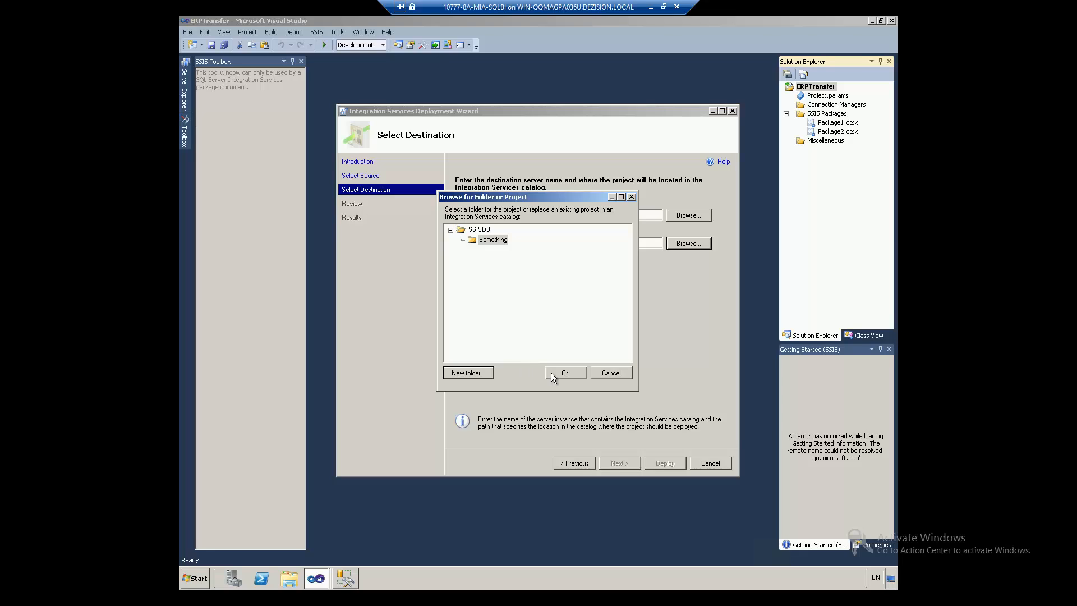
{"action": "left_click", "coordinate": [553, 374]}
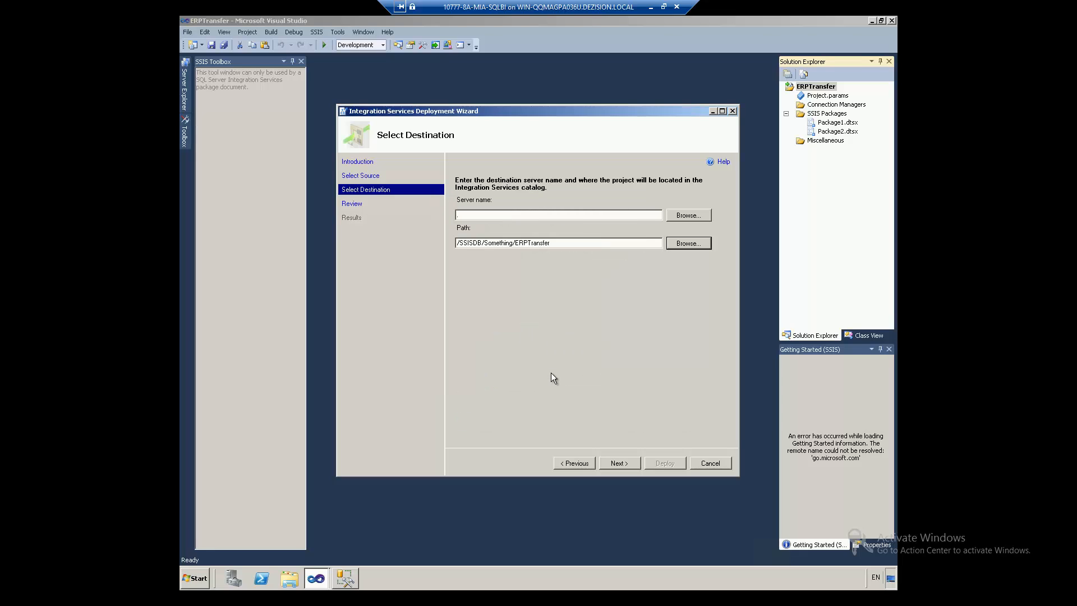
{"action": "left_click", "coordinate": [608, 461]}
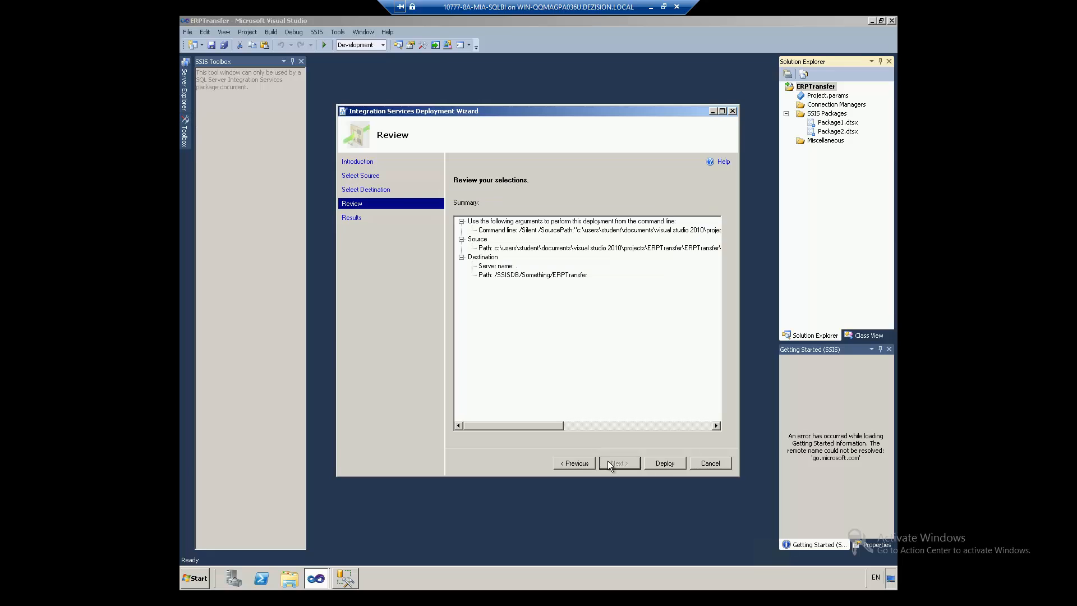
Step: Deploy the project, close the wizard once all four steps pass, and return to Management Studio
{"action": "left_click", "coordinate": [664, 462]}
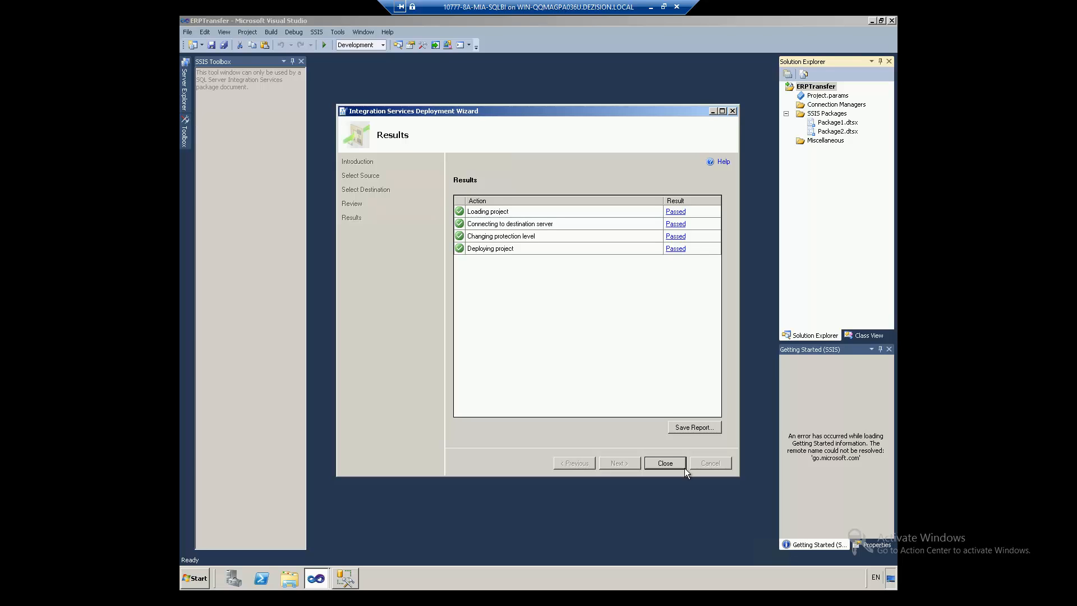
{"action": "left_click", "coordinate": [676, 461]}
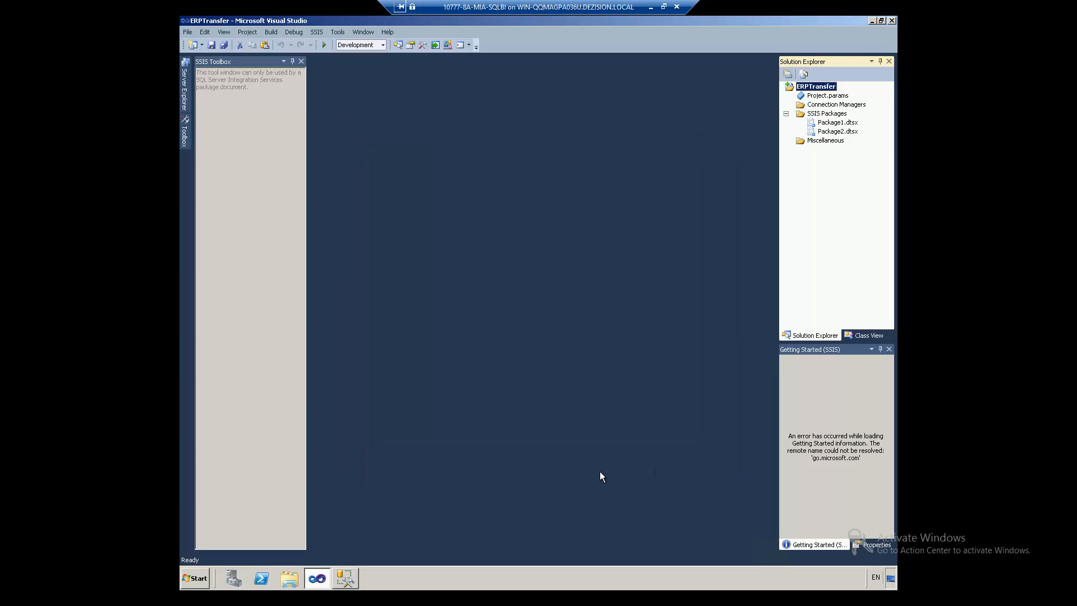
{"action": "left_click", "coordinate": [345, 578]}
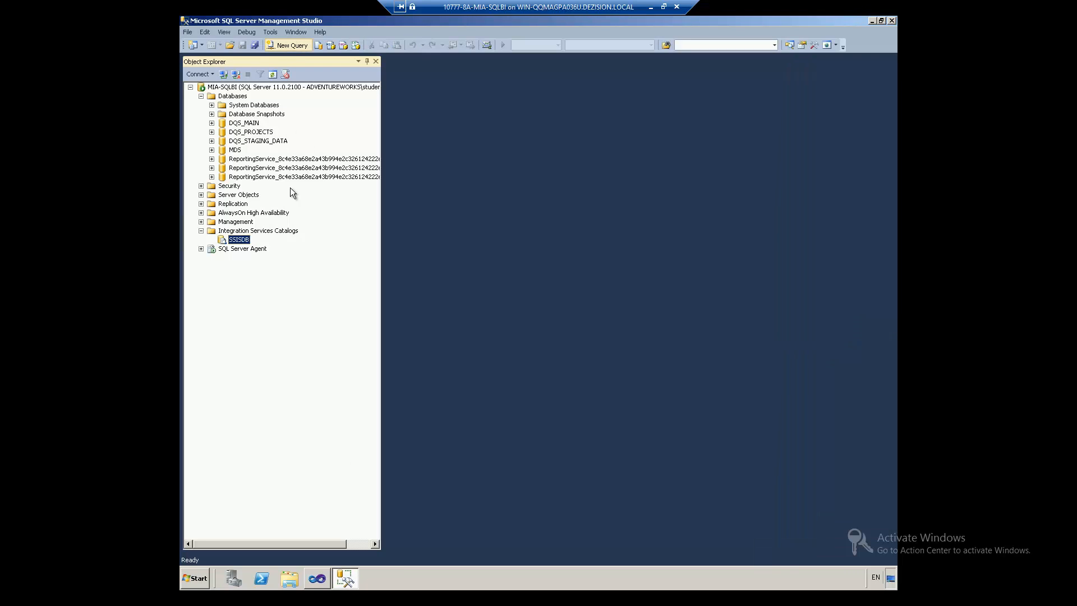
Step: Refresh the SSISDB catalog and expand its Something folder down to Projects
{"action": "right_click", "coordinate": [236, 241]}
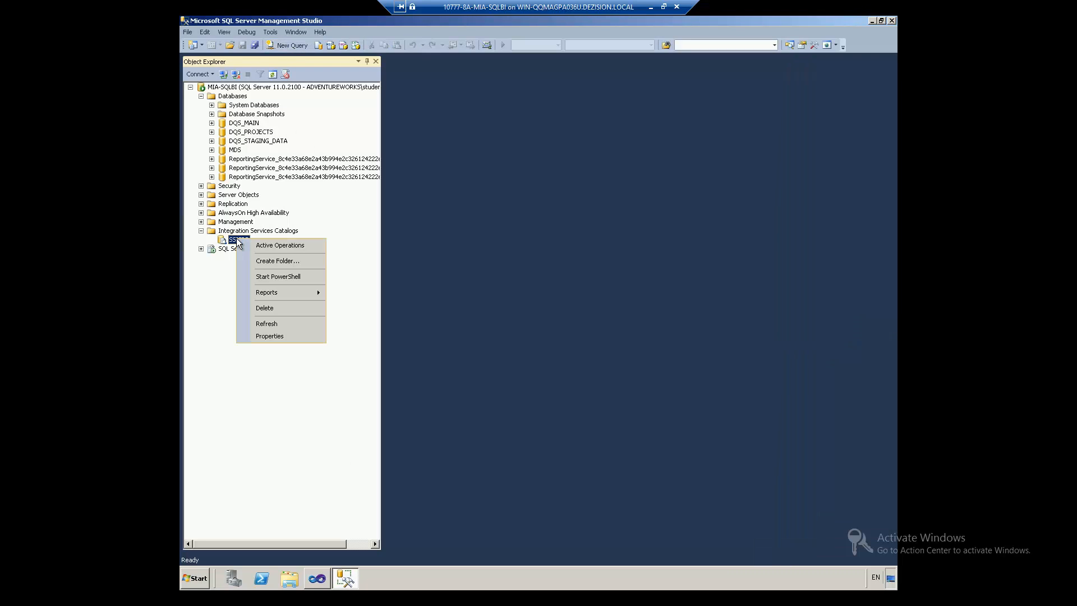
{"action": "left_click", "coordinate": [249, 324]}
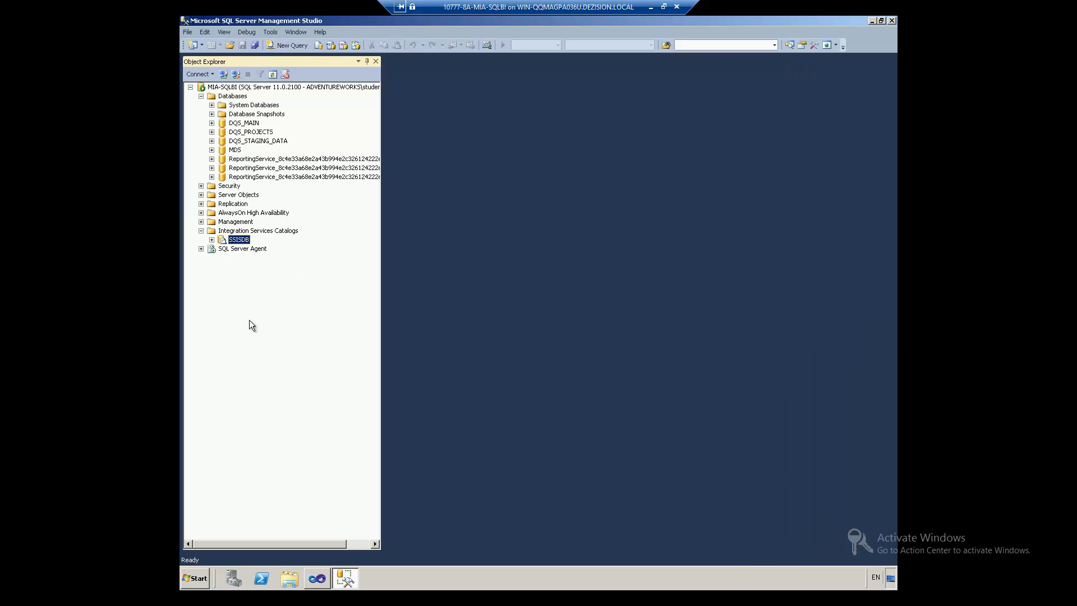
{"action": "left_click", "coordinate": [212, 239]}
{"action": "left_click", "coordinate": [222, 251]}
{"action": "left_click", "coordinate": [222, 249]}
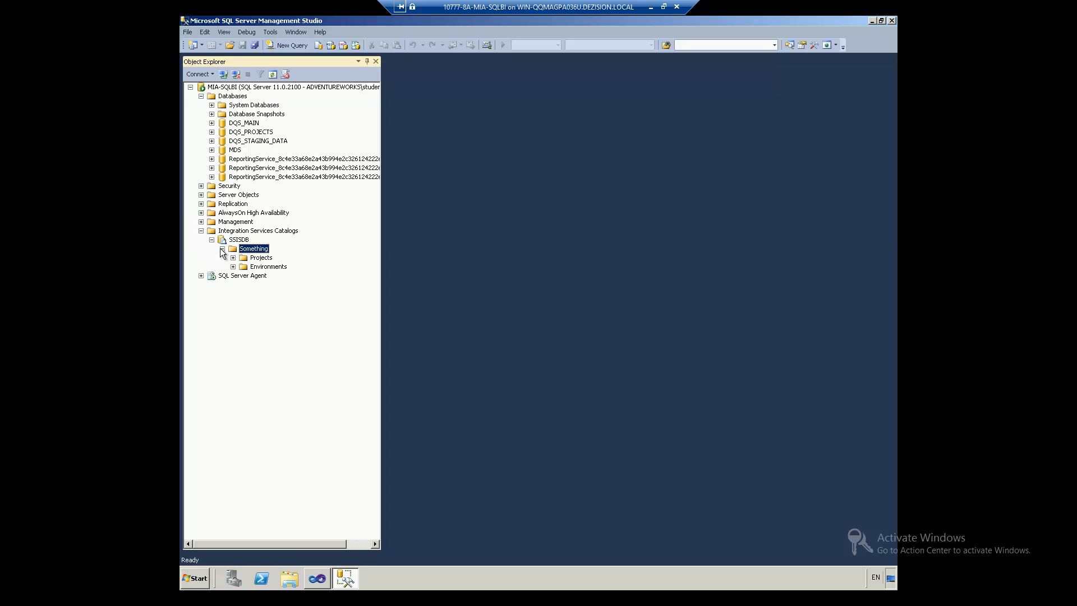
{"action": "left_click", "coordinate": [232, 260]}
{"action": "left_click", "coordinate": [233, 258]}
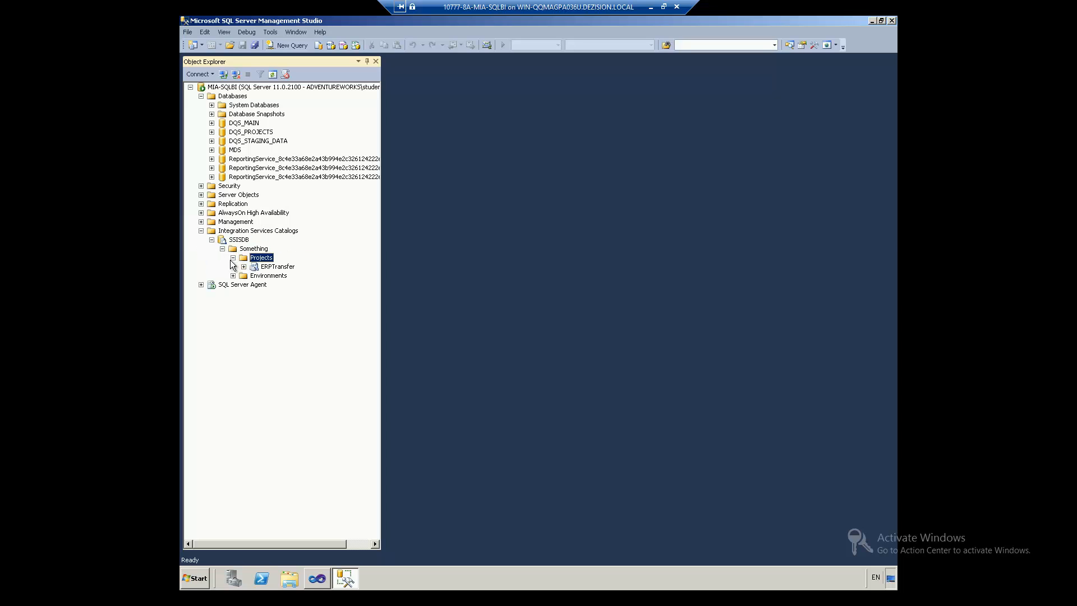
Step: Expand ERPTransfer's Packages to list Package1.dtsx and Package2.dtsx, then bring up Package2.dtsx's actions
{"action": "left_click", "coordinate": [243, 267]}
{"action": "left_click", "coordinate": [244, 267]}
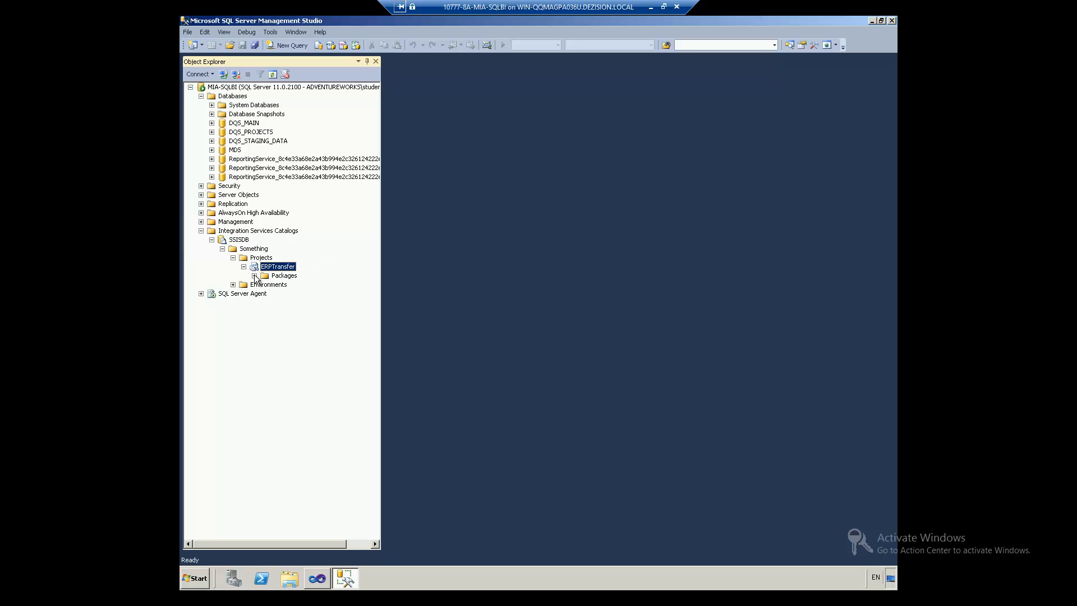
{"action": "left_click", "coordinate": [259, 276]}
{"action": "left_click", "coordinate": [255, 276]}
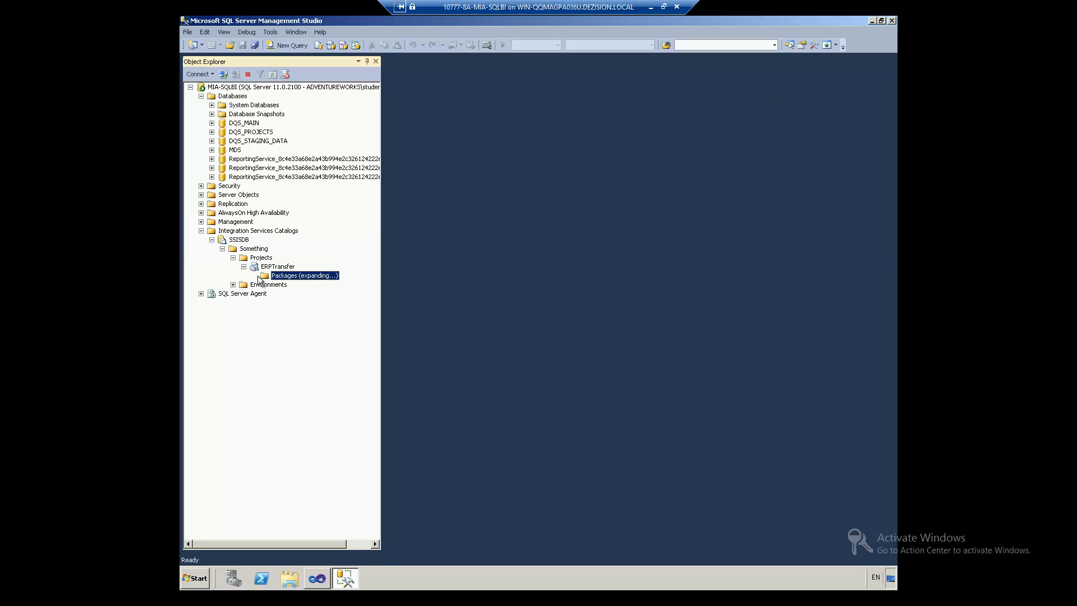
{"action": "left_click", "coordinate": [285, 285]}
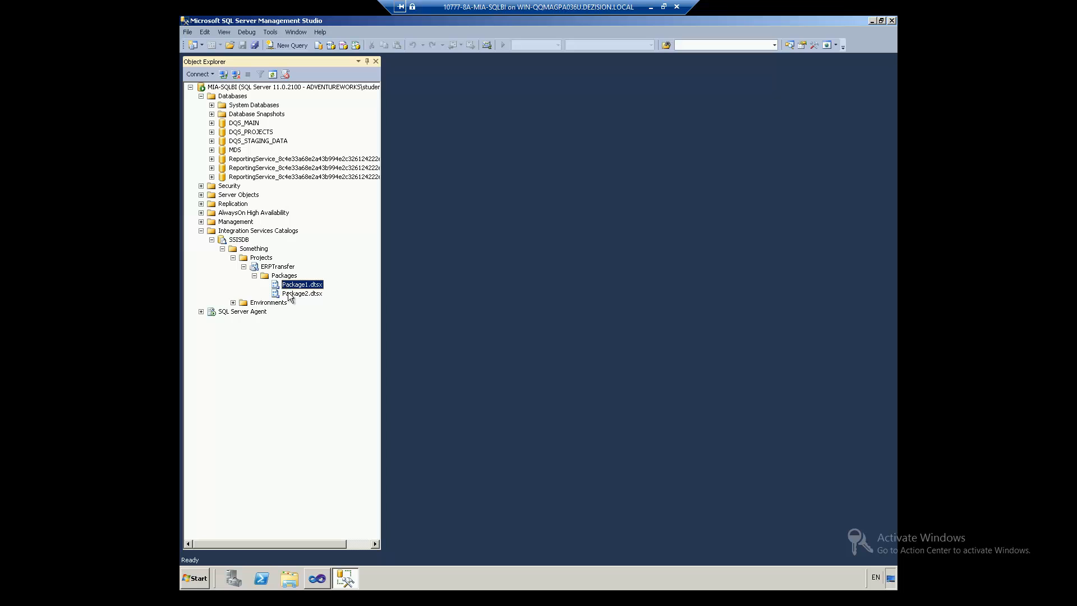
{"action": "right_click", "coordinate": [287, 287]}
{"action": "key", "text": "Escape"}
{"action": "right_click", "coordinate": [287, 288]}
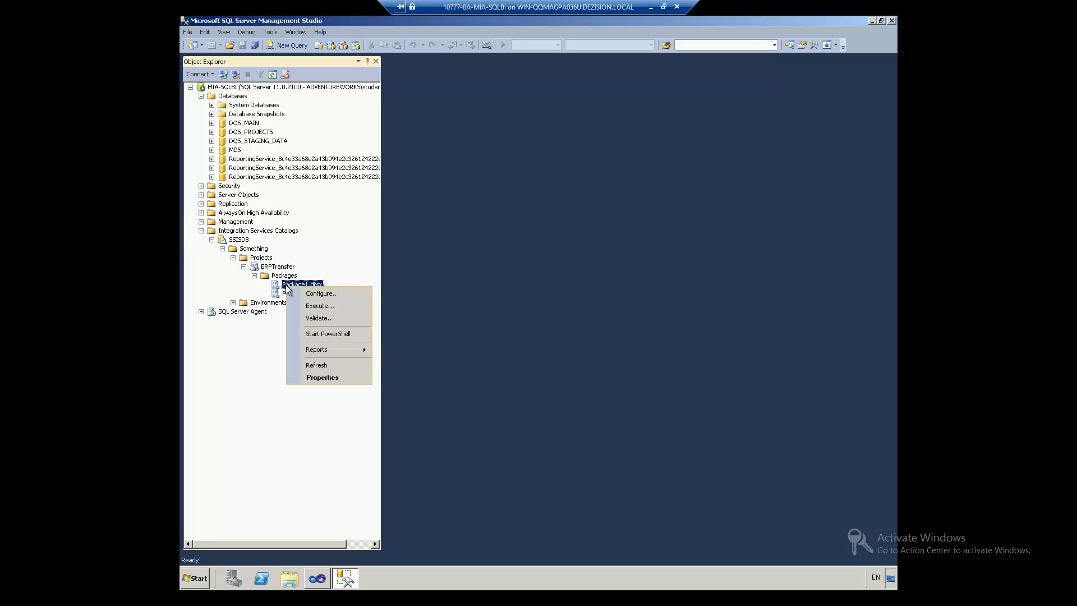
{"action": "key", "text": "Escape"}
{"action": "left_click", "coordinate": [271, 267]}
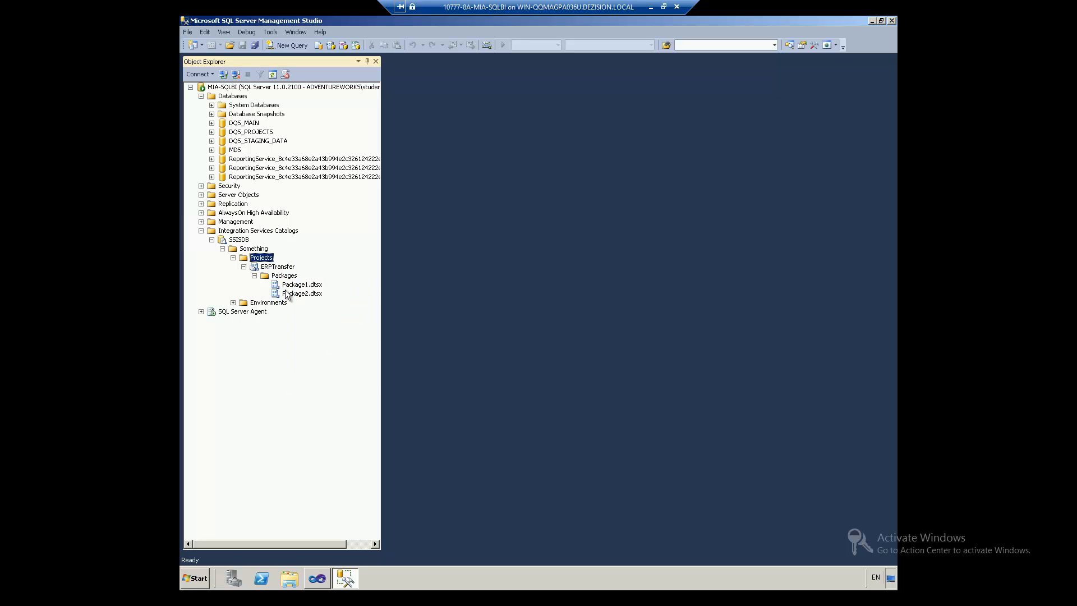
{"action": "left_click", "coordinate": [286, 287]}
{"action": "right_click", "coordinate": [285, 291]}
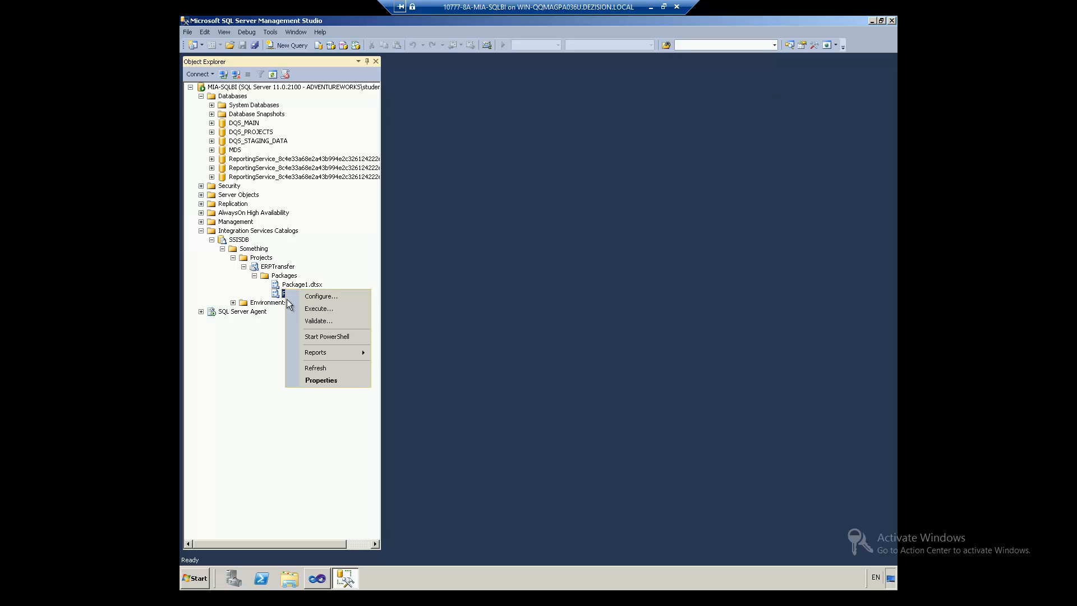
Step: Inspect Package2.dtsx's properties and ERPTransfer's deployed versions, then return to Visual Studio
{"action": "left_click", "coordinate": [312, 379]}
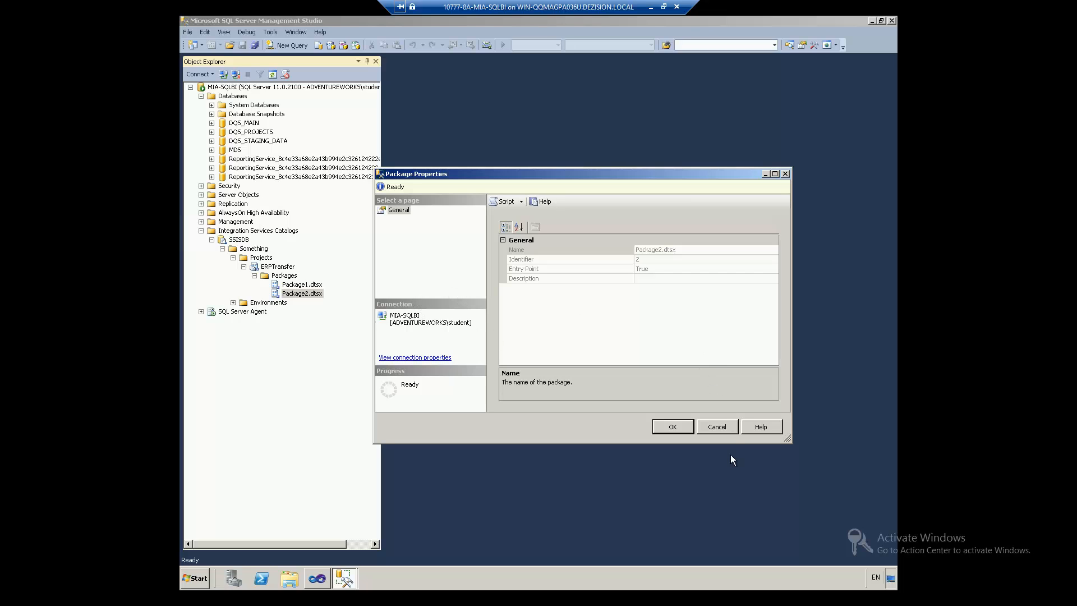
{"action": "left_click", "coordinate": [719, 426]}
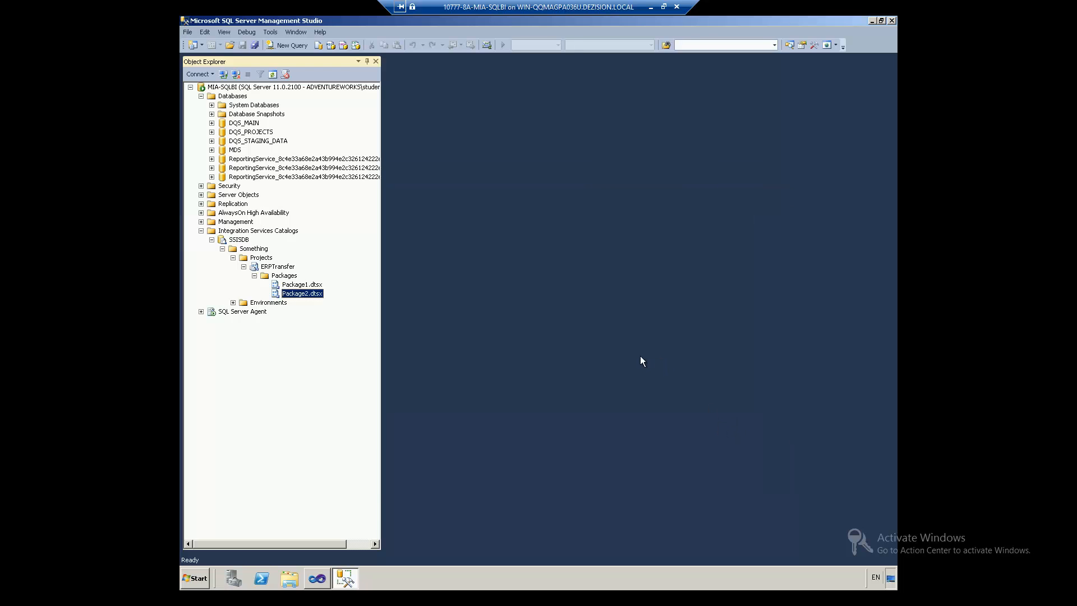
{"action": "right_click", "coordinate": [266, 268]}
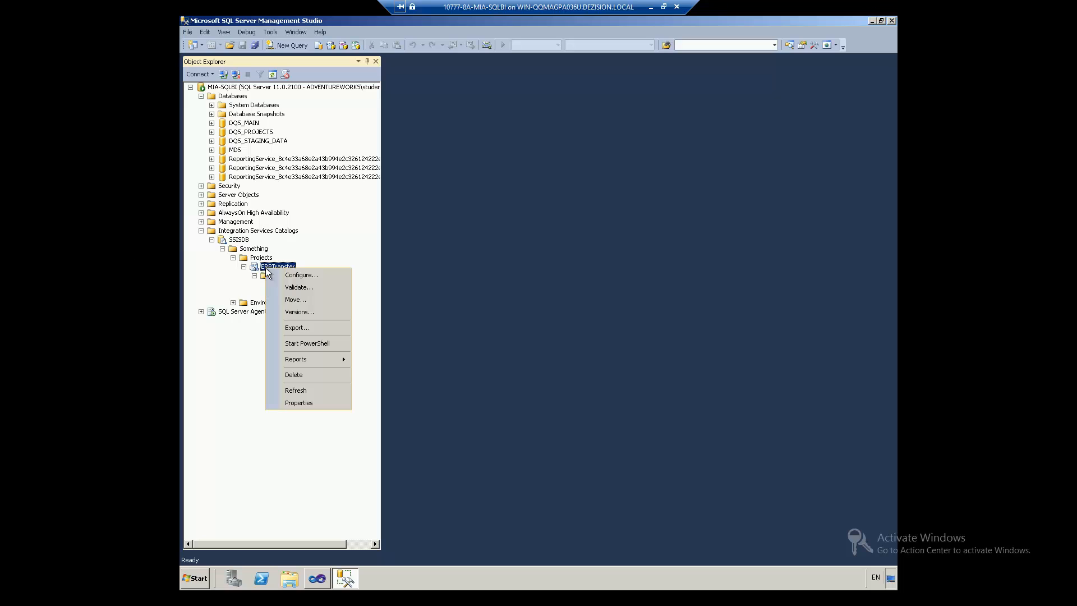
{"action": "left_click", "coordinate": [294, 311]}
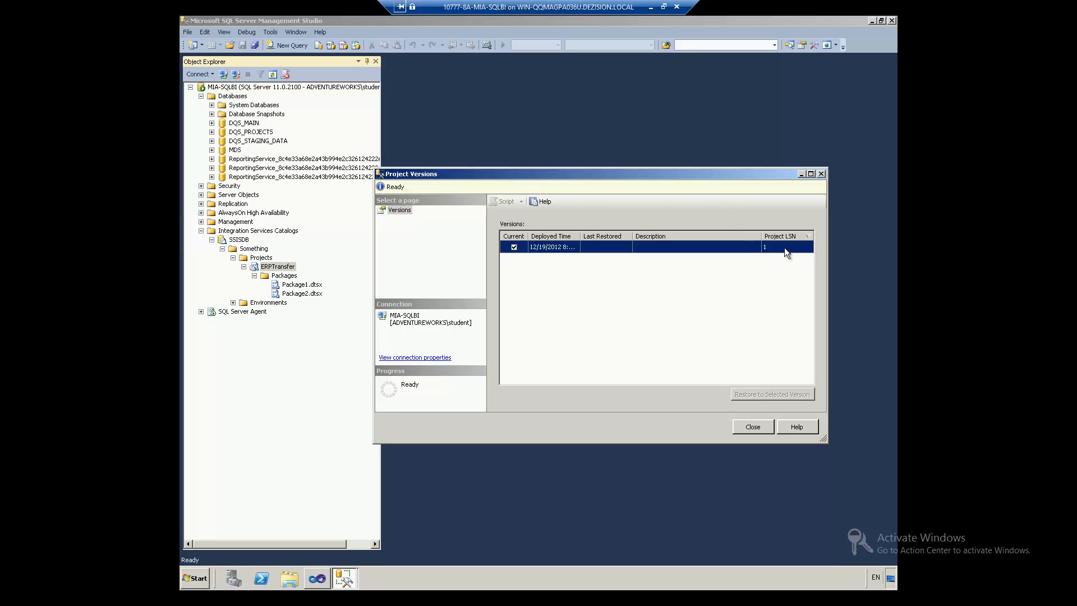
{"action": "left_click", "coordinate": [746, 426]}
{"action": "left_click", "coordinate": [322, 584]}
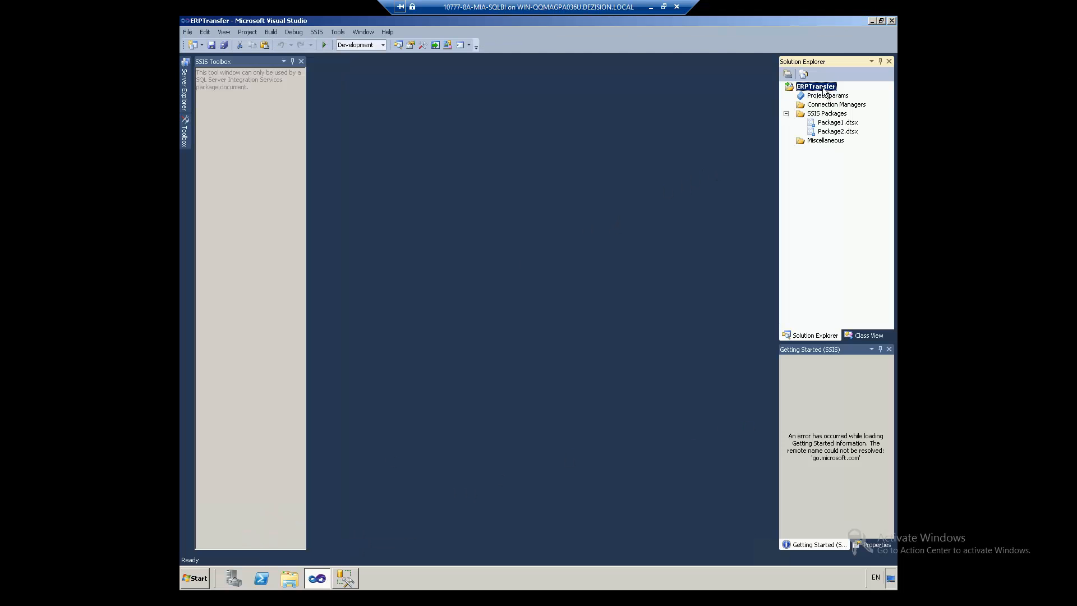
Step: Open Package1.dtsx, duplicate its Execute SQL Task as Execute SQL Task 1, and save the package
{"action": "left_click", "coordinate": [831, 123]}
{"action": "double_click", "coordinate": [832, 124]}
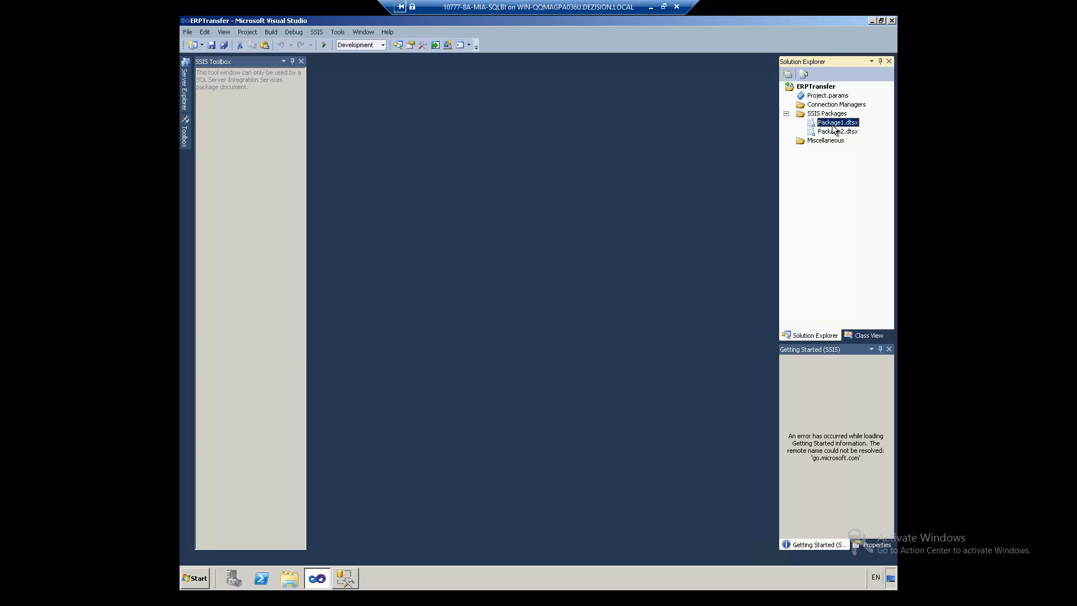
{"action": "left_click", "coordinate": [395, 149]}
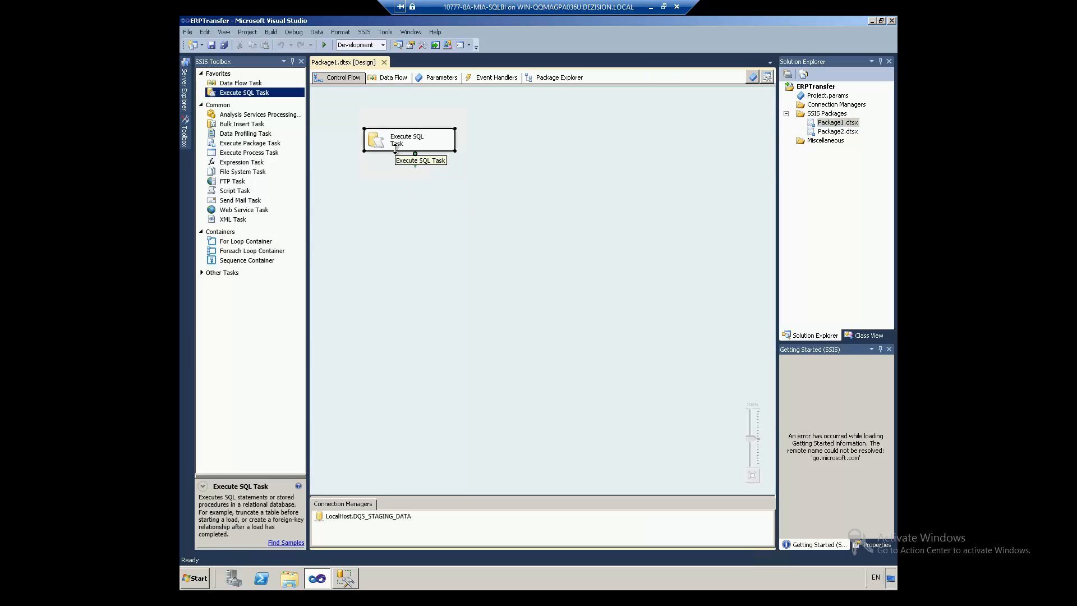
{"action": "key", "text": "ctrl+c"}
{"action": "key", "text": "ctrl+v"}
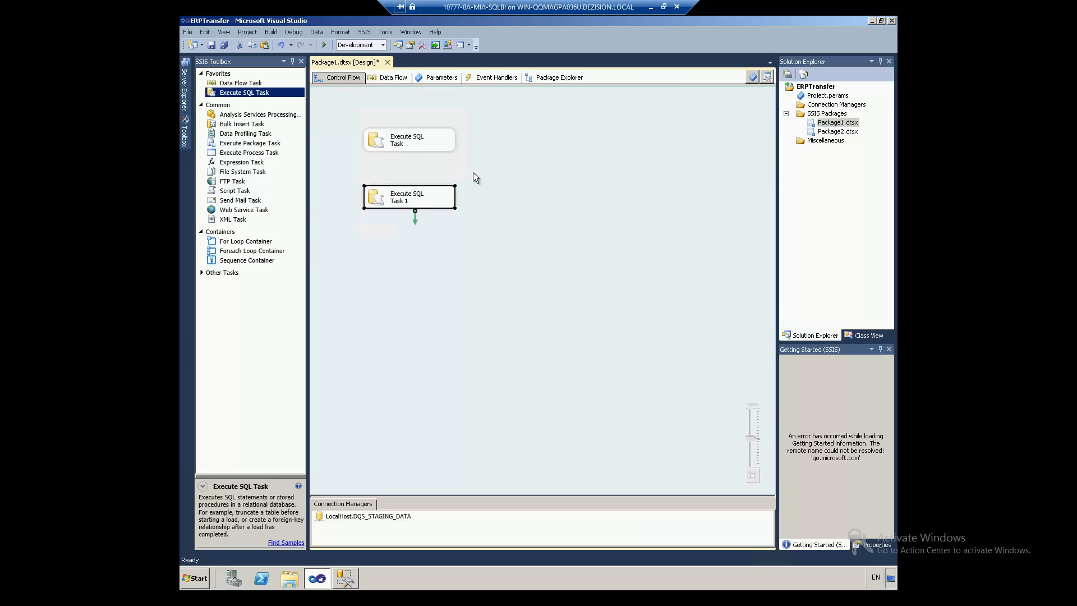
{"action": "key", "text": "ctrl+s"}
Step: Redeploy ERPTransfer to server '.' under /SSISDB/Something/ERPTransfer and close the wizard
{"action": "right_click", "coordinate": [826, 89]}
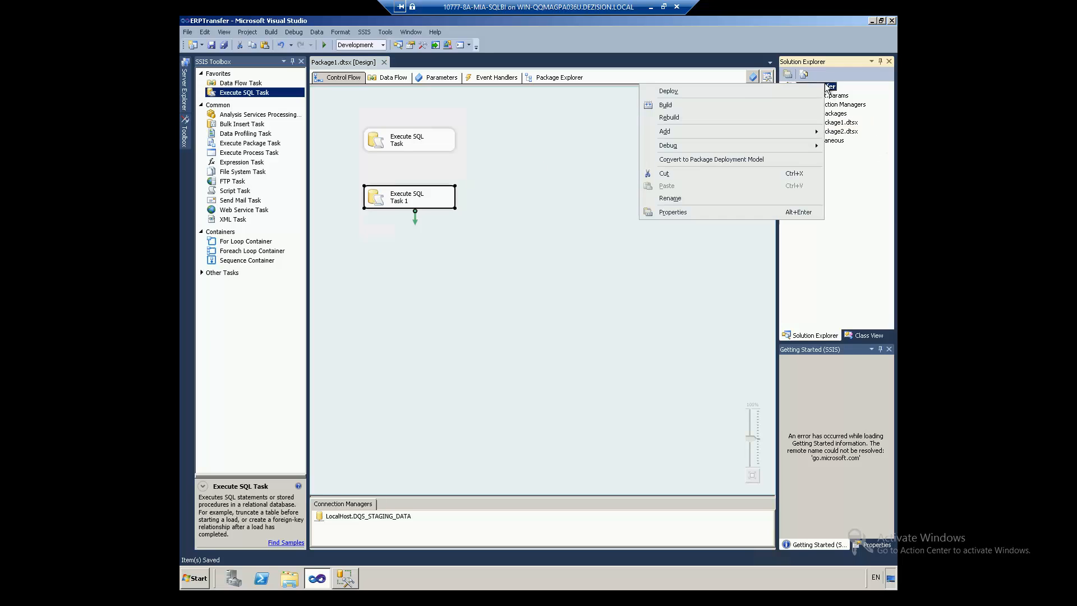
{"action": "key", "text": "Escape"}
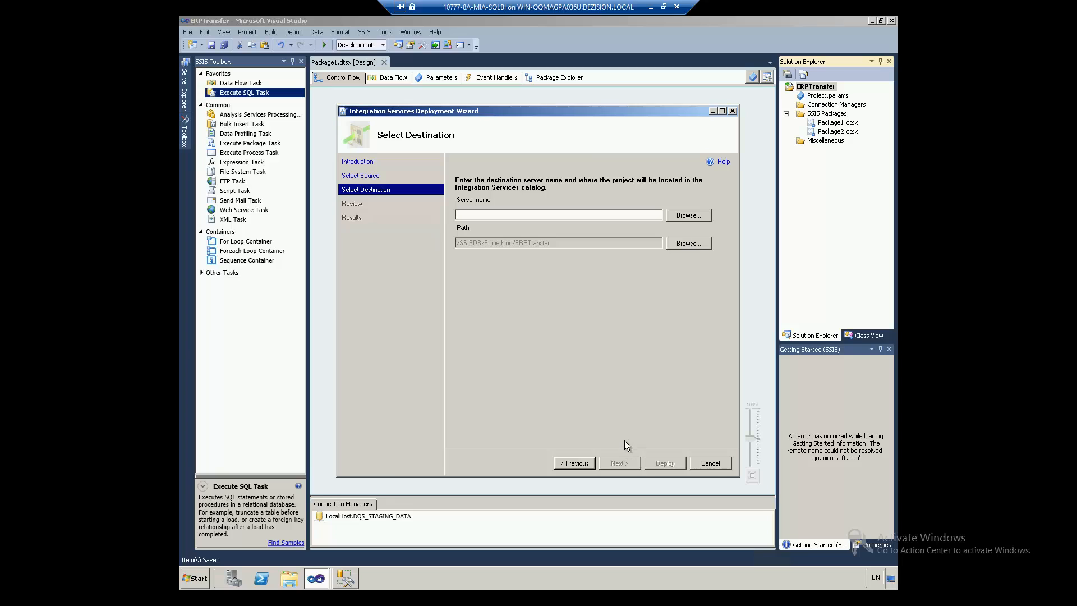
{"action": "type", "text": "."}
{"action": "left_click", "coordinate": [634, 461]}
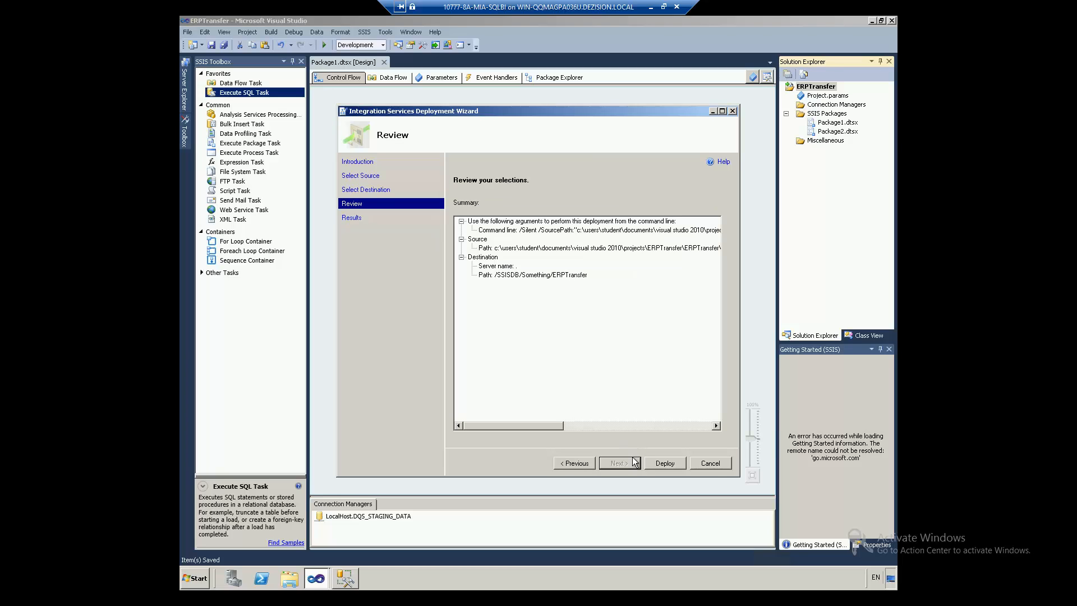
{"action": "left_click", "coordinate": [645, 459]}
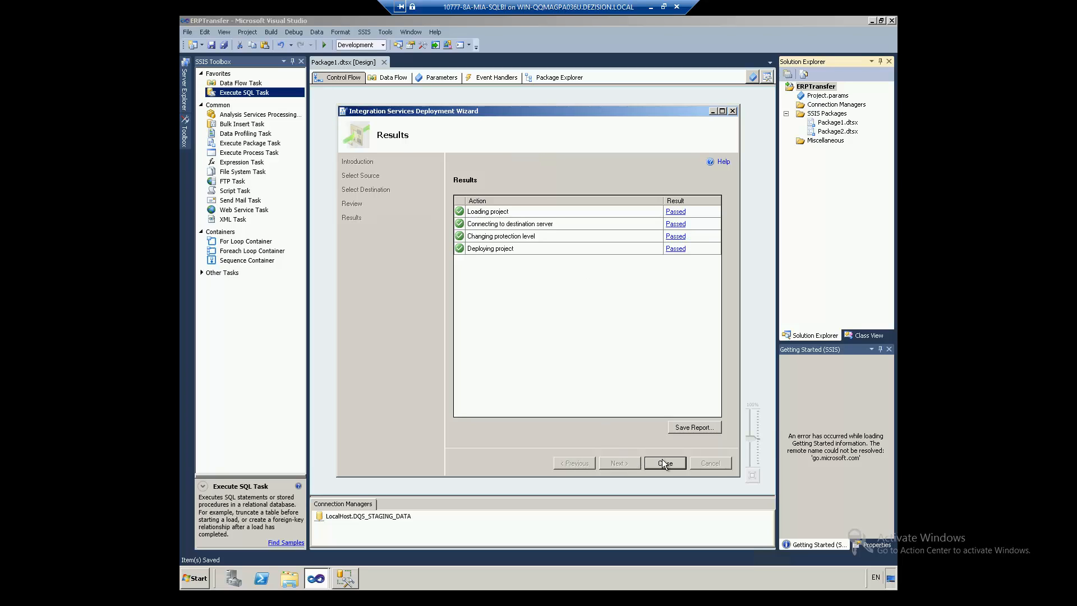
{"action": "left_click", "coordinate": [662, 462]}
{"action": "left_click", "coordinate": [346, 578]}
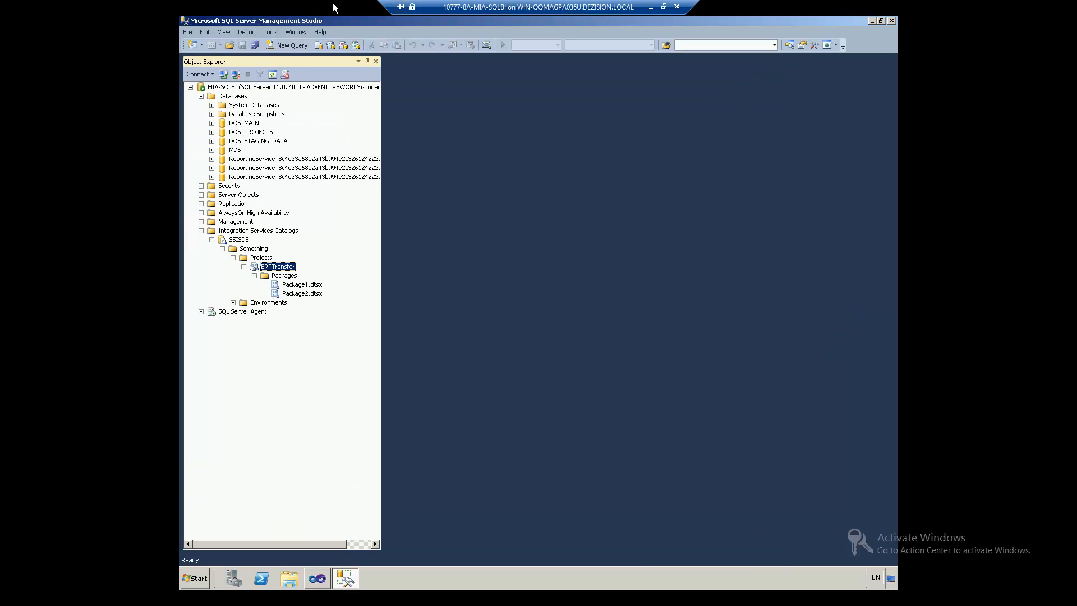
{"action": "right_click", "coordinate": [259, 265]}
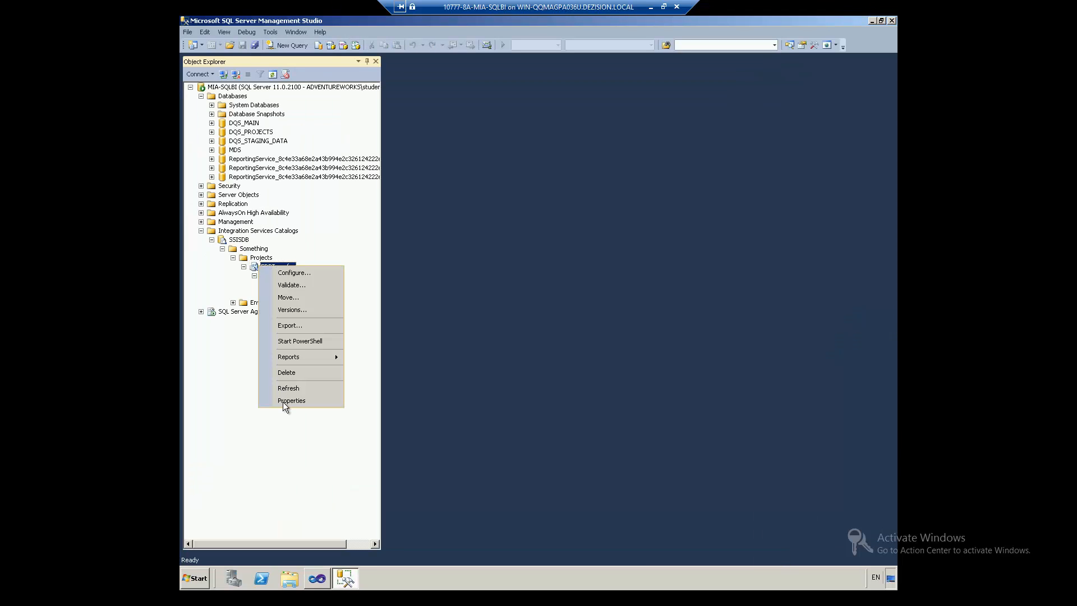
{"action": "left_click", "coordinate": [292, 312]}
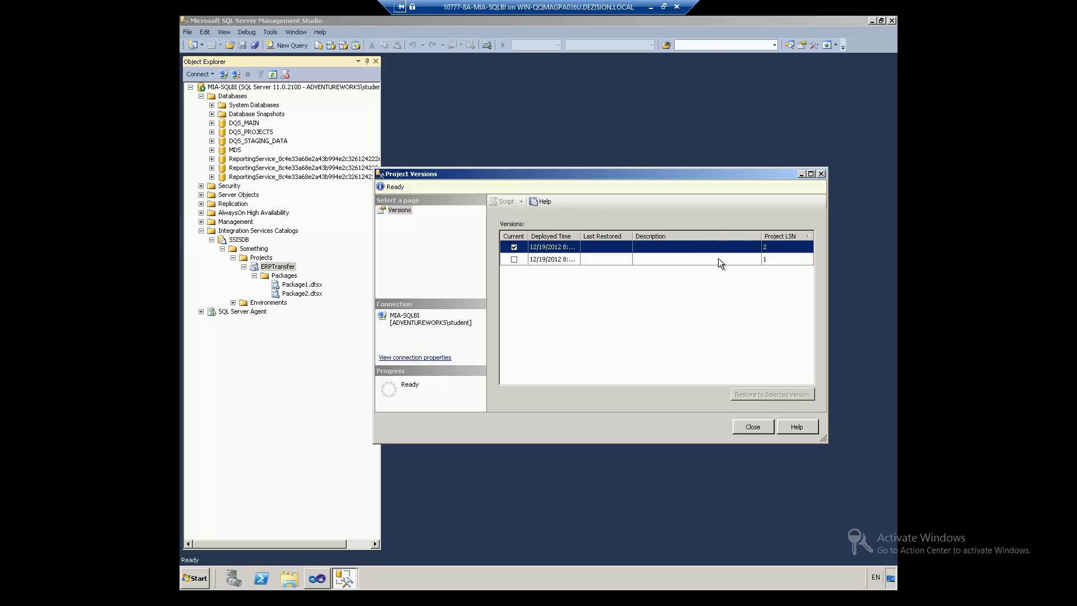
{"action": "left_click", "coordinate": [711, 260]}
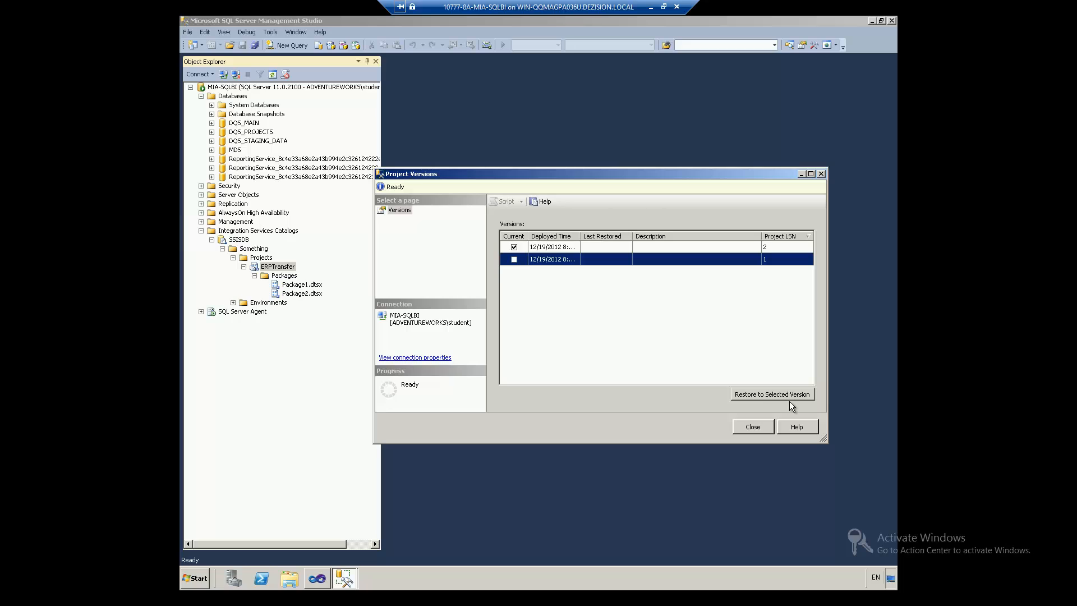
{"action": "left_click", "coordinate": [607, 248]}
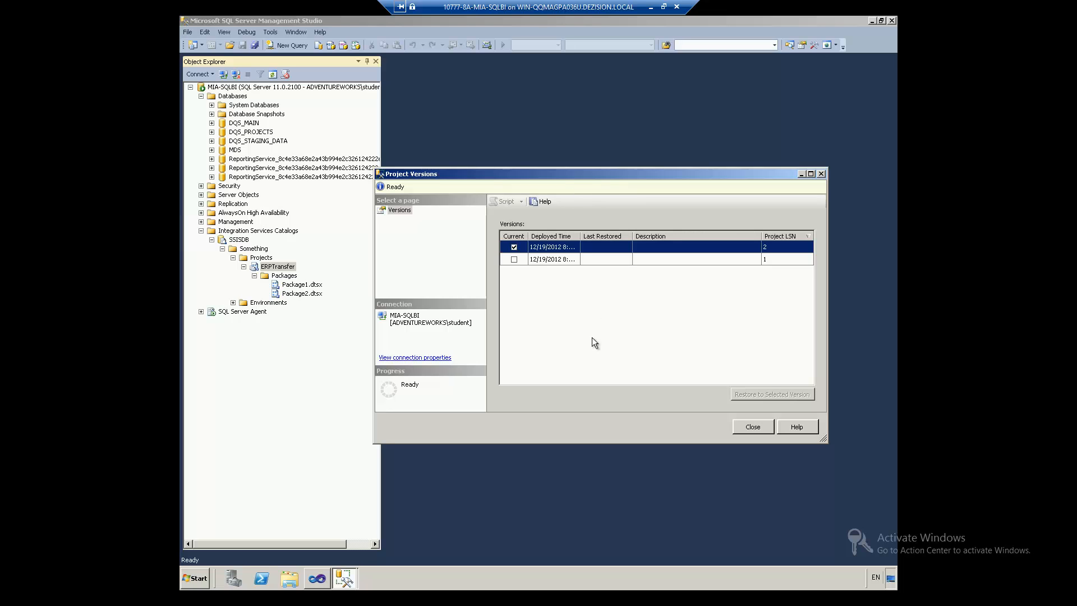
{"action": "left_click", "coordinate": [753, 427]}
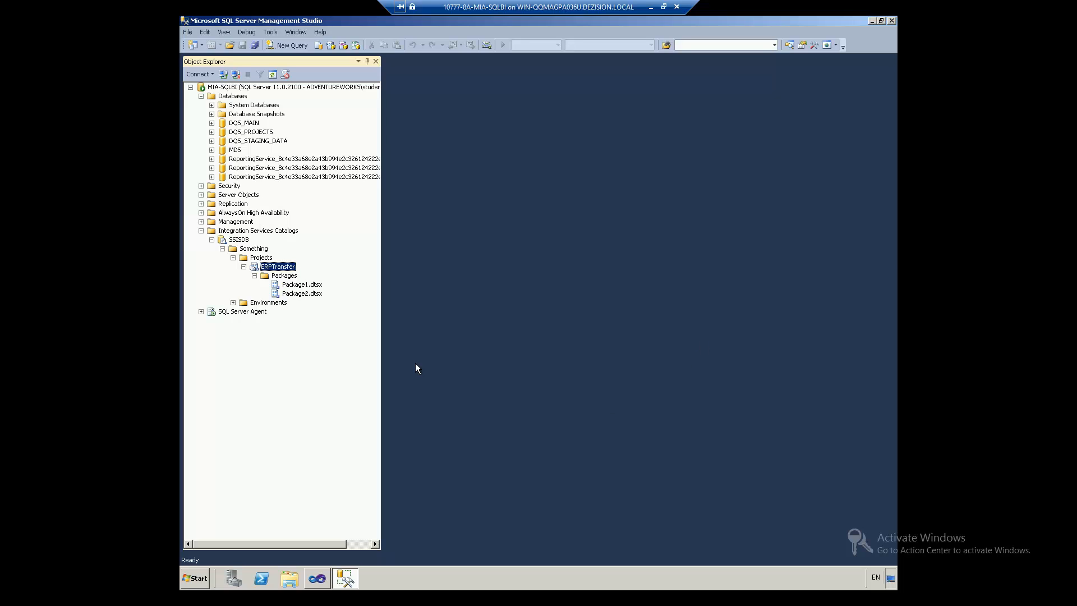
Step: Create an environment named Test with the description 'Test environment'
{"action": "left_click", "coordinate": [248, 303]}
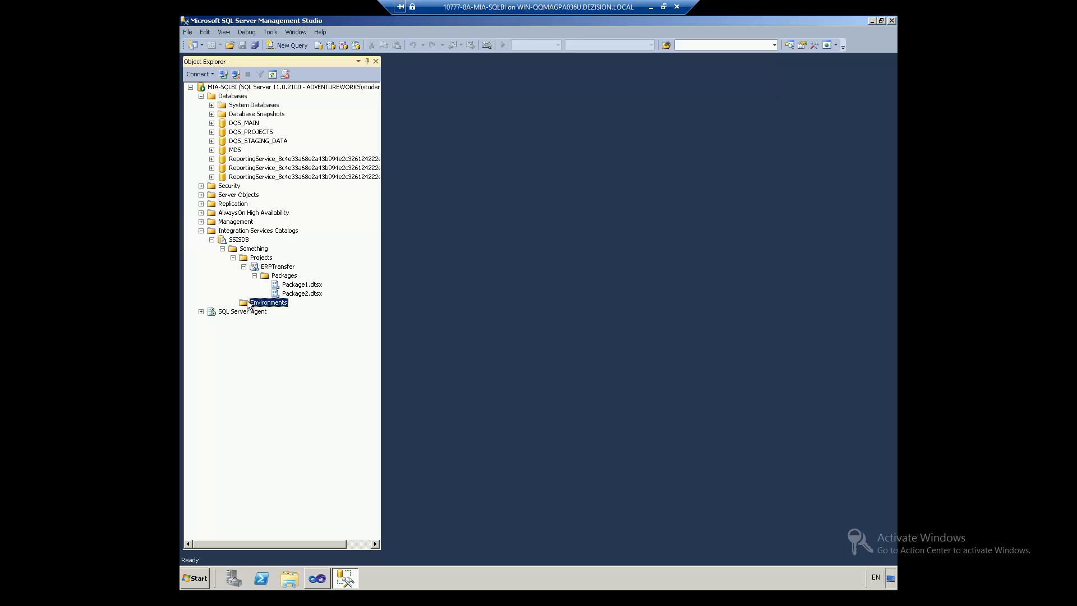
{"action": "right_click", "coordinate": [248, 305]}
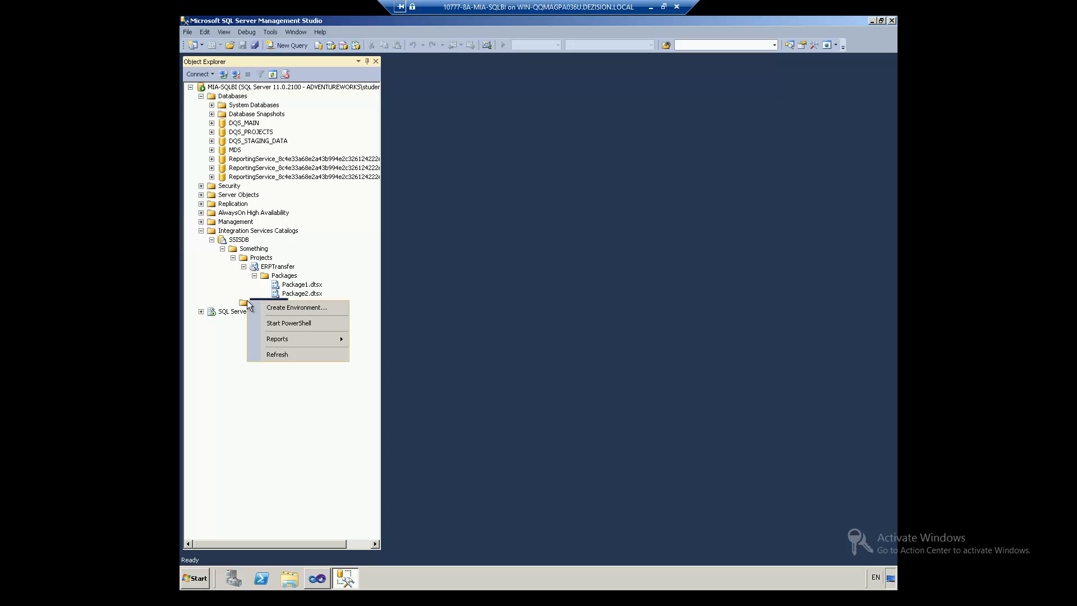
{"action": "left_click", "coordinate": [276, 308]}
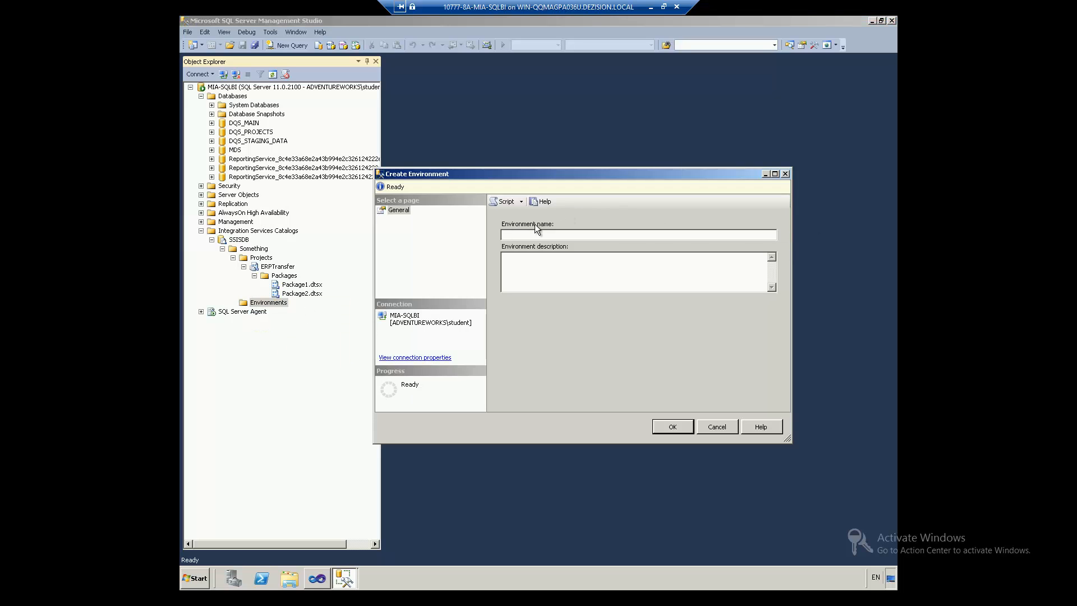
{"action": "type", "text": "Test"}
{"action": "left_click", "coordinate": [555, 272]}
{"action": "type", "text": "Test environment"}
{"action": "left_click", "coordinate": [666, 426]}
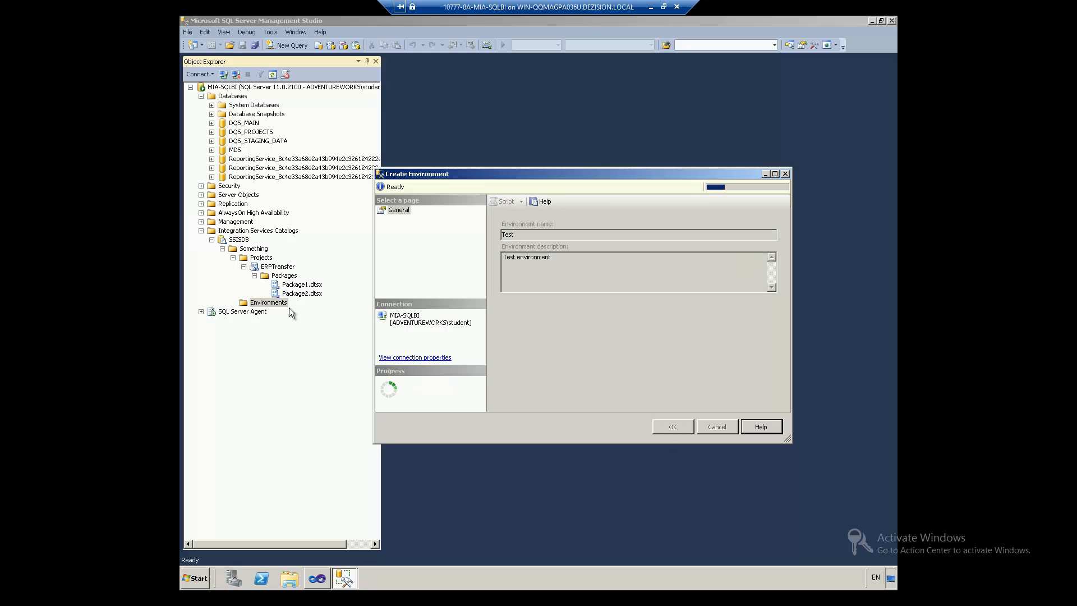
Step: Start a second environment named Production
{"action": "right_click", "coordinate": [267, 307]}
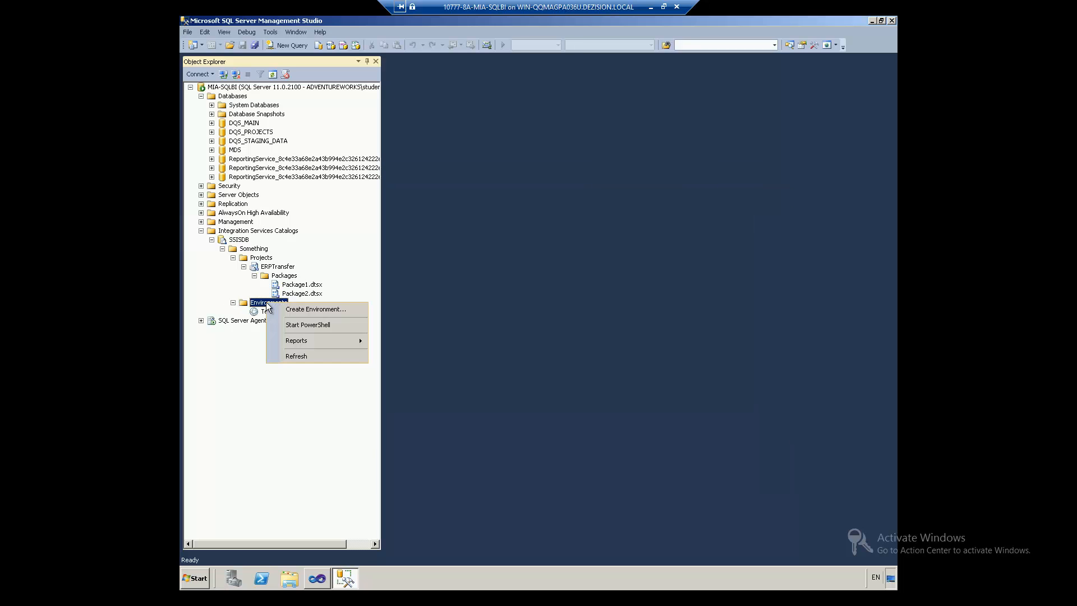
{"action": "left_click", "coordinate": [275, 309]}
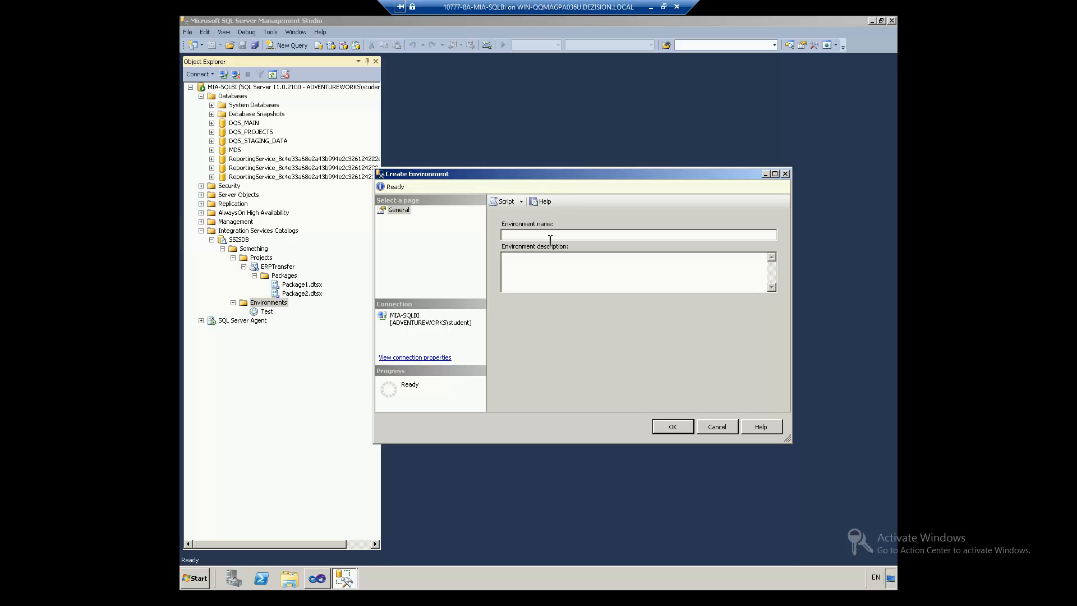
{"action": "type", "text": "Production"}
Step: Finish creating Production, then open the Test environment's Variables page
{"action": "left_click", "coordinate": [659, 429]}
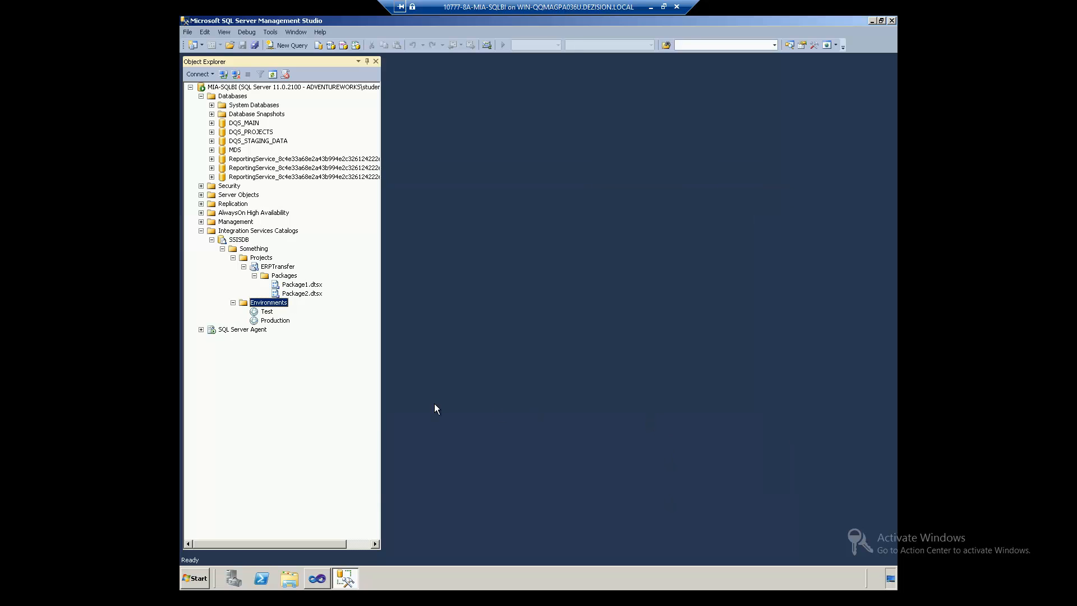
{"action": "right_click", "coordinate": [265, 313]}
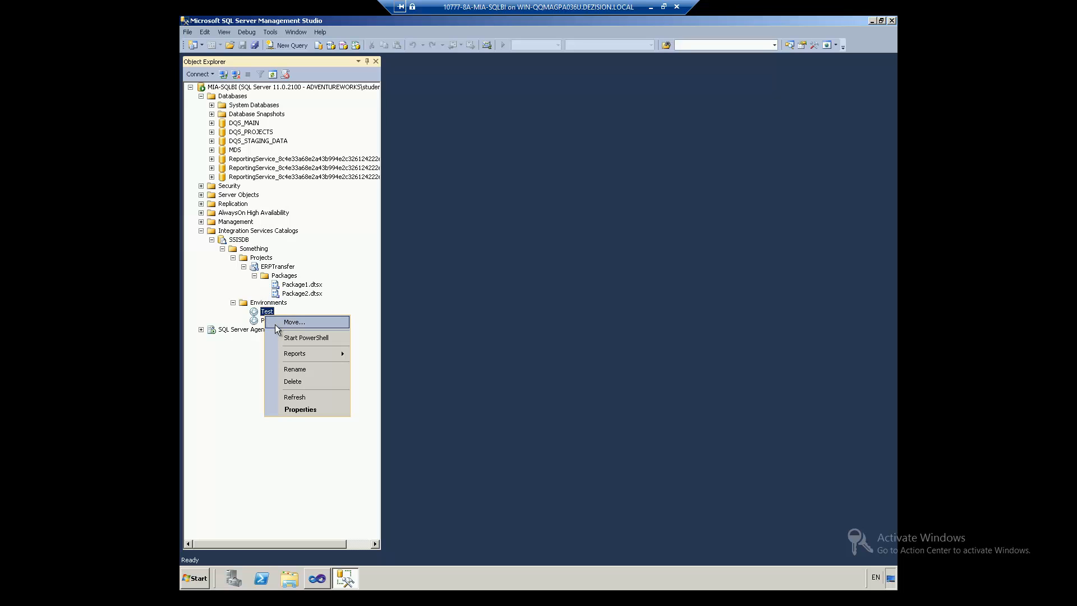
{"action": "left_click", "coordinate": [288, 408]}
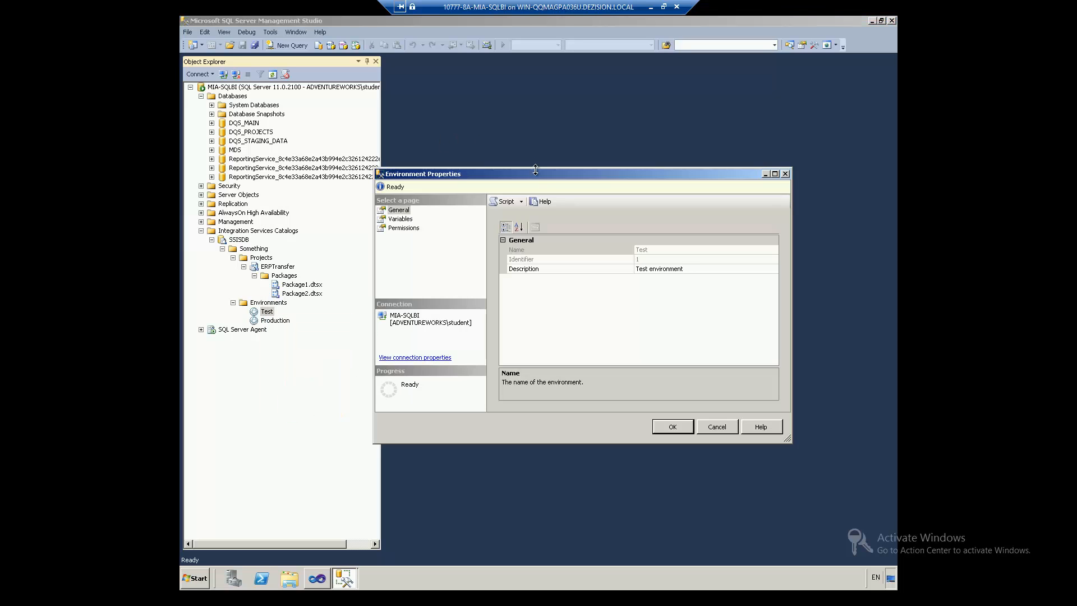
{"action": "left_click", "coordinate": [401, 219]}
Step: Add String variable Useful, described 'Could be connection string', with value abc, and save
{"action": "left_click", "coordinate": [510, 248]}
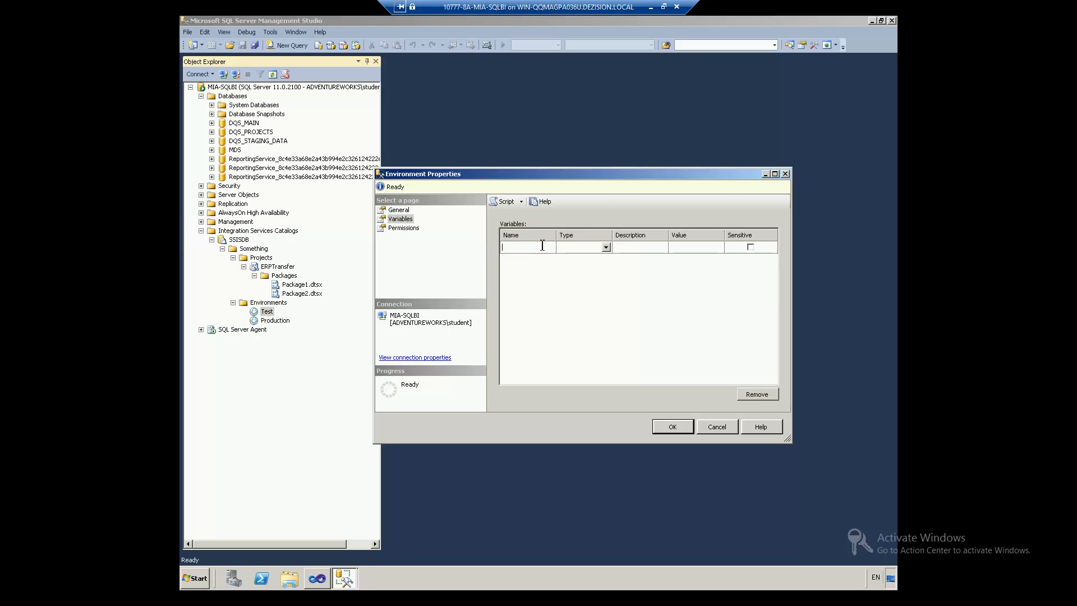
{"action": "type", "text": "S"}
{"action": "key", "text": "BackSpace"}
{"action": "type", "text": "Useful"}
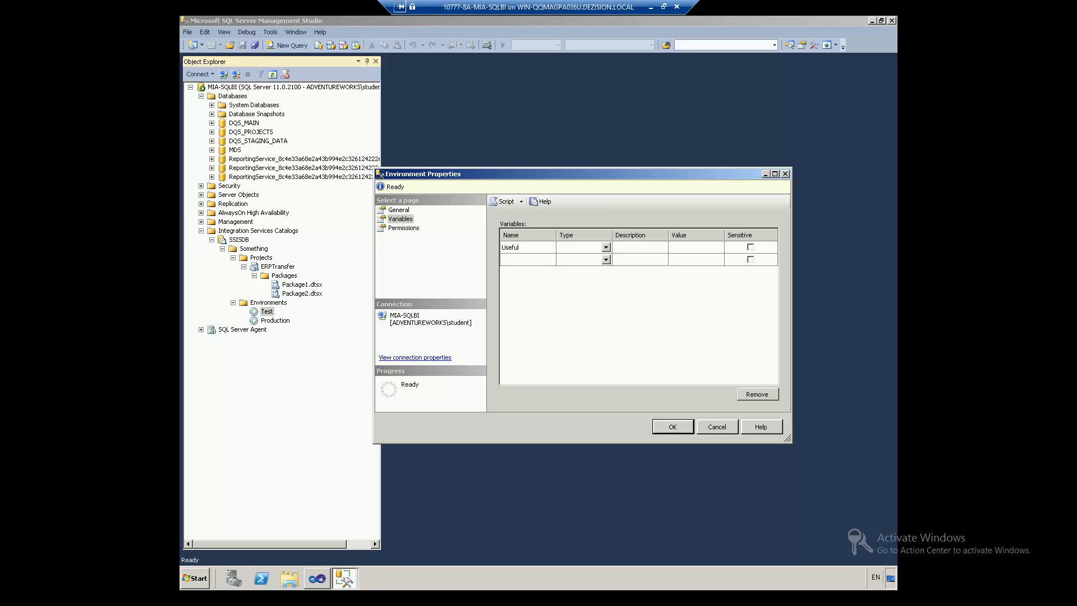
{"action": "key", "text": "Tab"}
{"action": "key", "text": "alt+Down"}
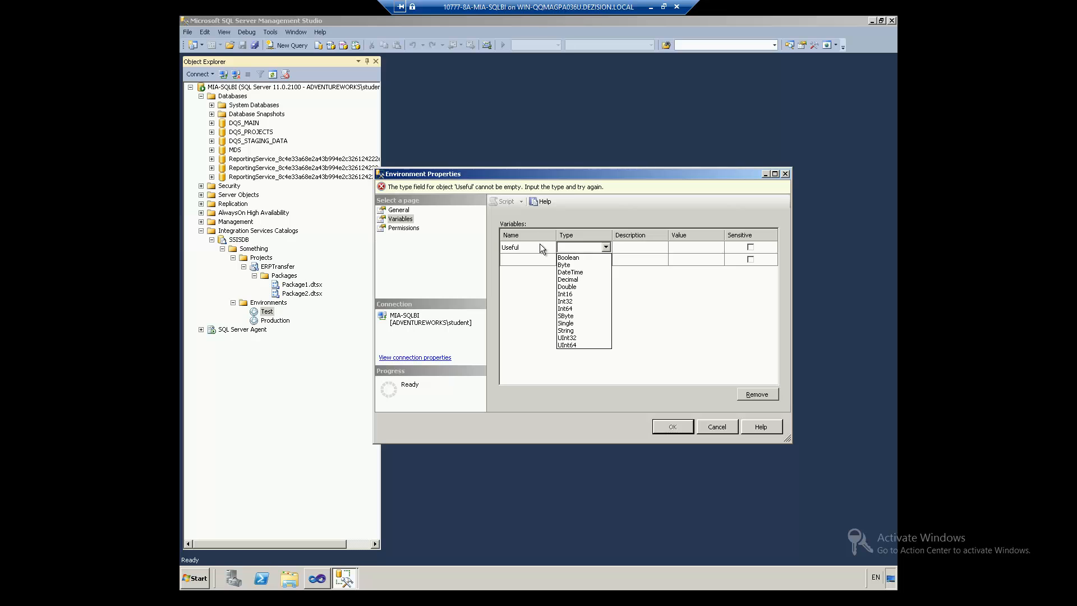
{"action": "left_click", "coordinate": [576, 328]}
{"action": "left_click", "coordinate": [628, 248]}
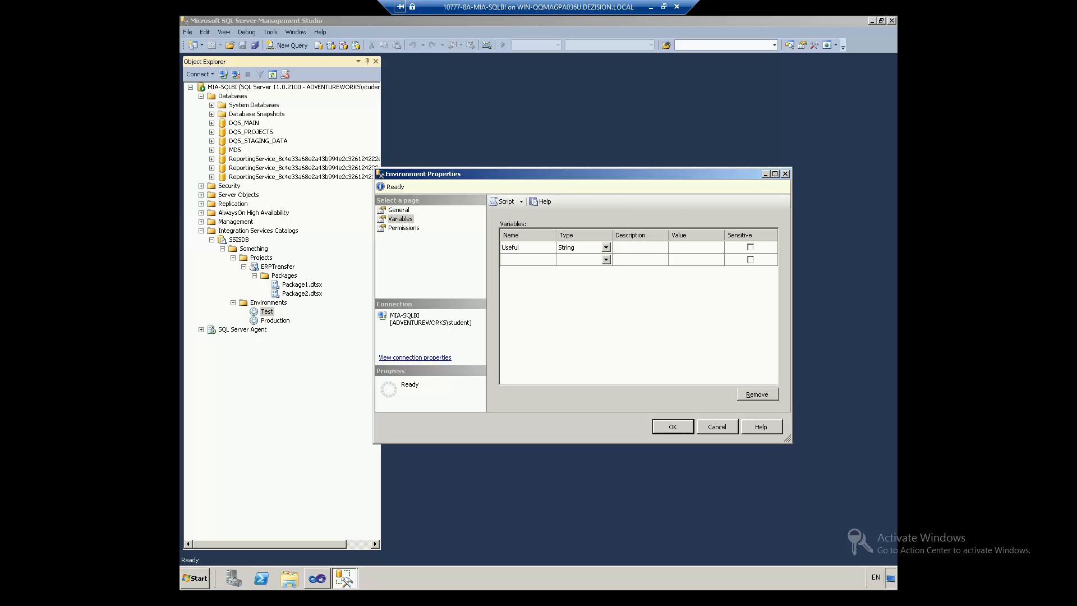
{"action": "type", "text": "Could be connection string"}
{"action": "key", "text": "Tab"}
{"action": "type", "text": "abc"}
{"action": "left_click", "coordinate": [546, 251]}
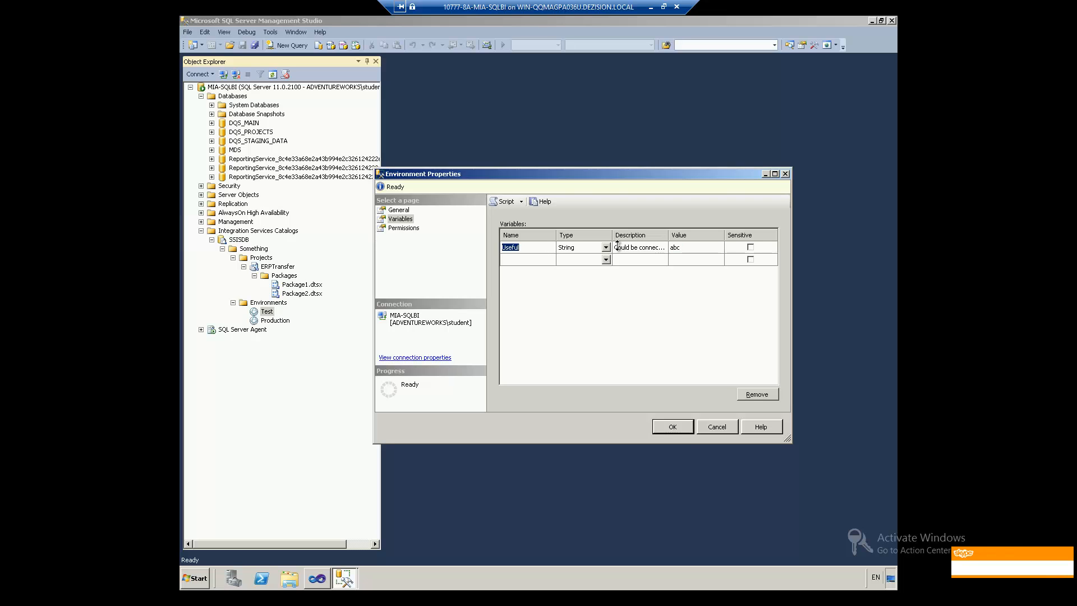
{"action": "left_click", "coordinate": [673, 427]}
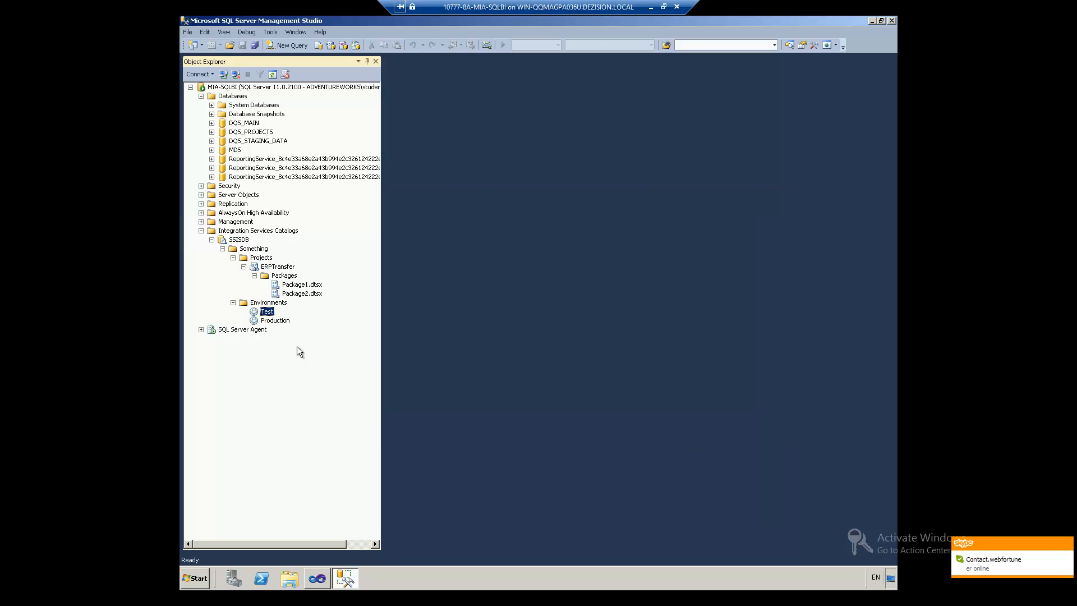
Step: In Production's properties, add a variable named Useful of type String
{"action": "right_click", "coordinate": [276, 321]}
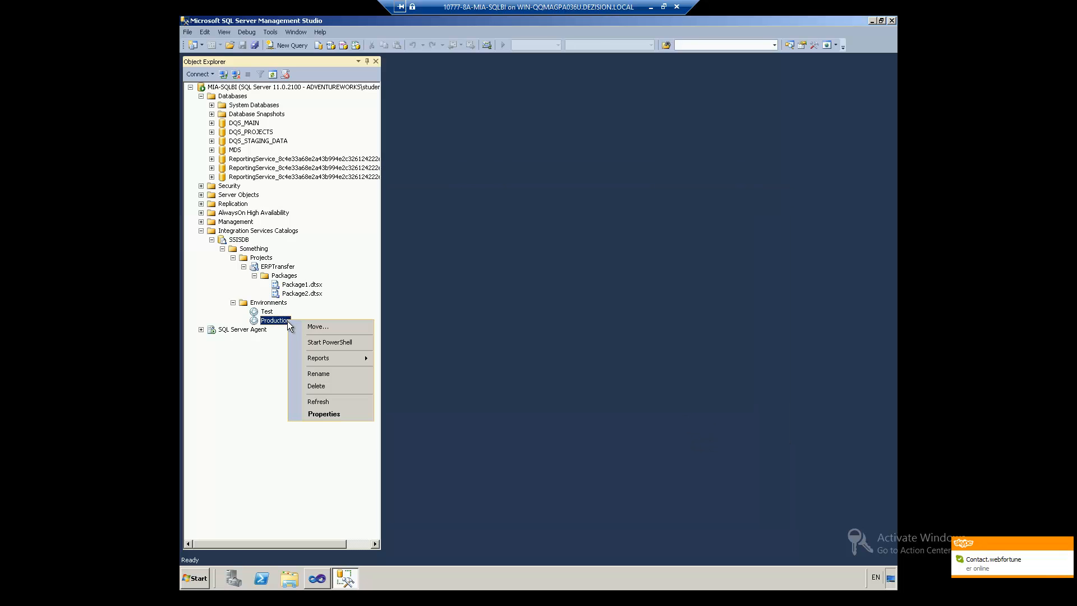
{"action": "left_click", "coordinate": [306, 415]}
{"action": "left_click", "coordinate": [400, 219]}
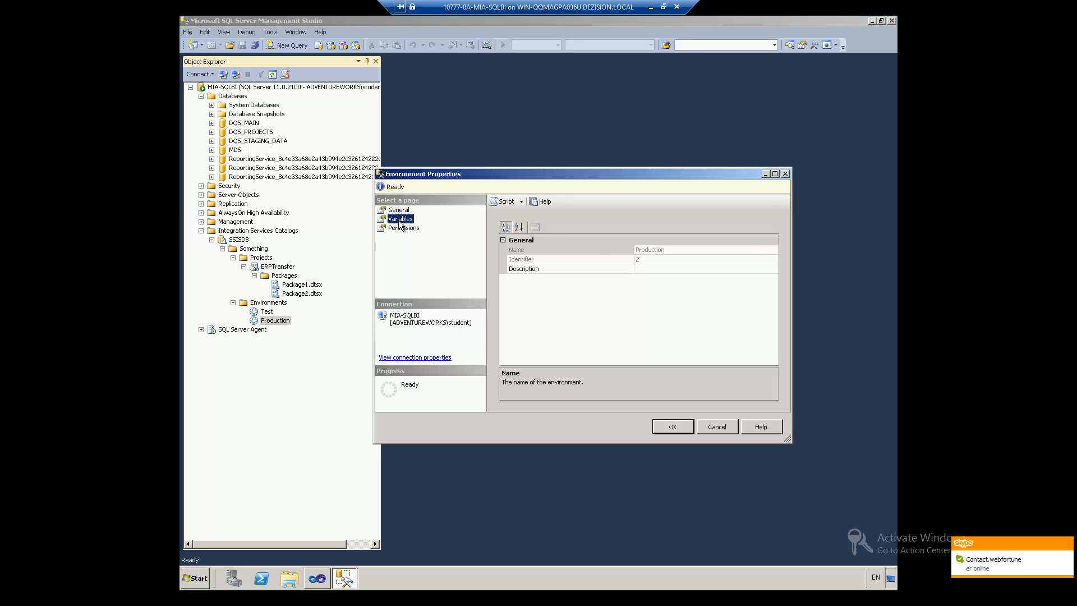
{"action": "left_click", "coordinate": [525, 246]}
{"action": "type", "text": "Useful"}
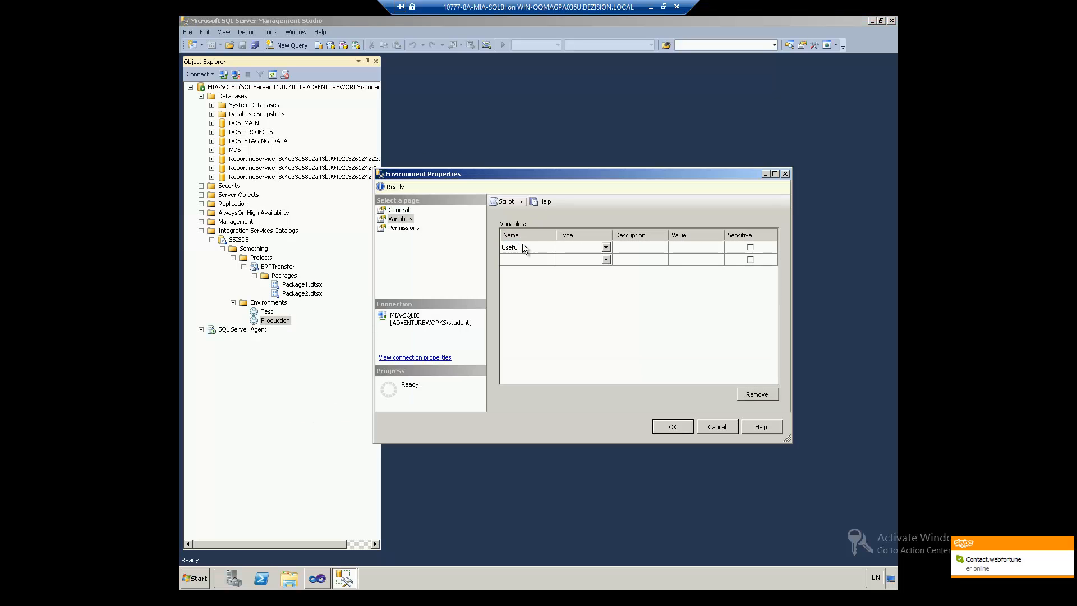
{"action": "key", "text": "Tab"}
{"action": "key", "text": "alt+Down"}
{"action": "key", "text": "Down"}
{"action": "key", "text": "Down"}
{"action": "key", "text": "Down"}
{"action": "key", "text": "Down"}
{"action": "key", "text": "Down"}
{"action": "key", "text": "Down"}
{"action": "key", "text": "Down"}
{"action": "key", "text": "Down"}
{"action": "key", "text": "Down"}
{"action": "key", "text": "Down"}
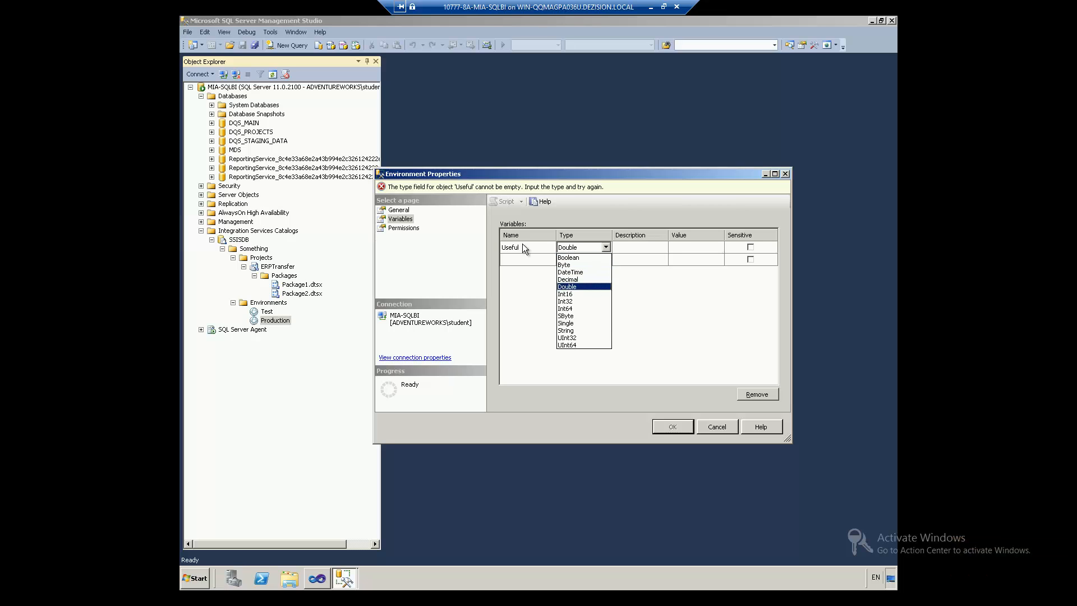
{"action": "key", "text": "Down"}
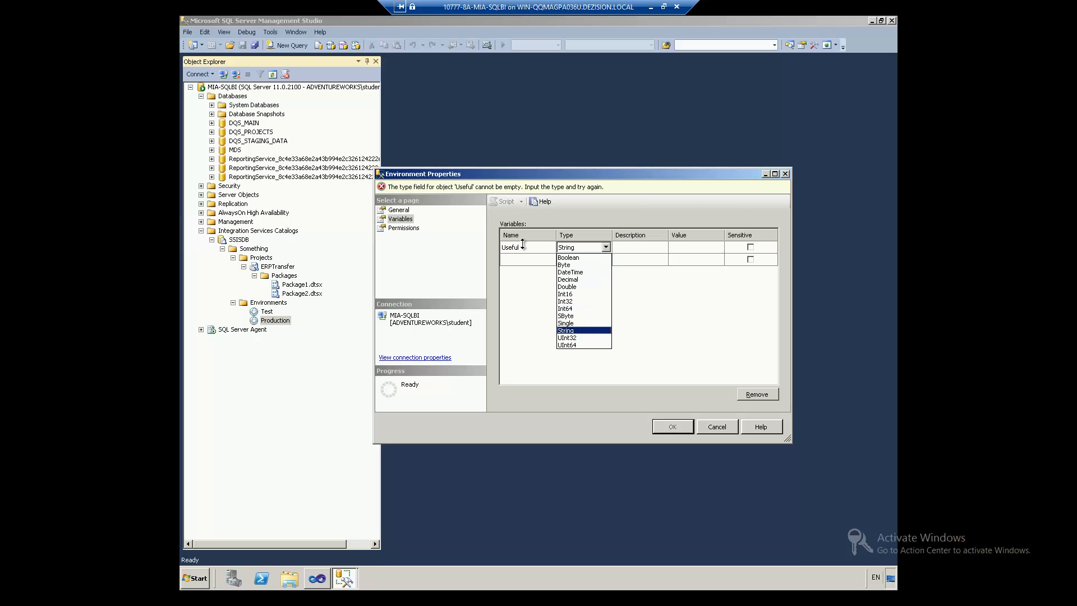
{"action": "key", "text": "Tab"}
Step: Describe it as 'Could be connection string', set its value to Value2, and save
{"action": "type", "text": "C"}
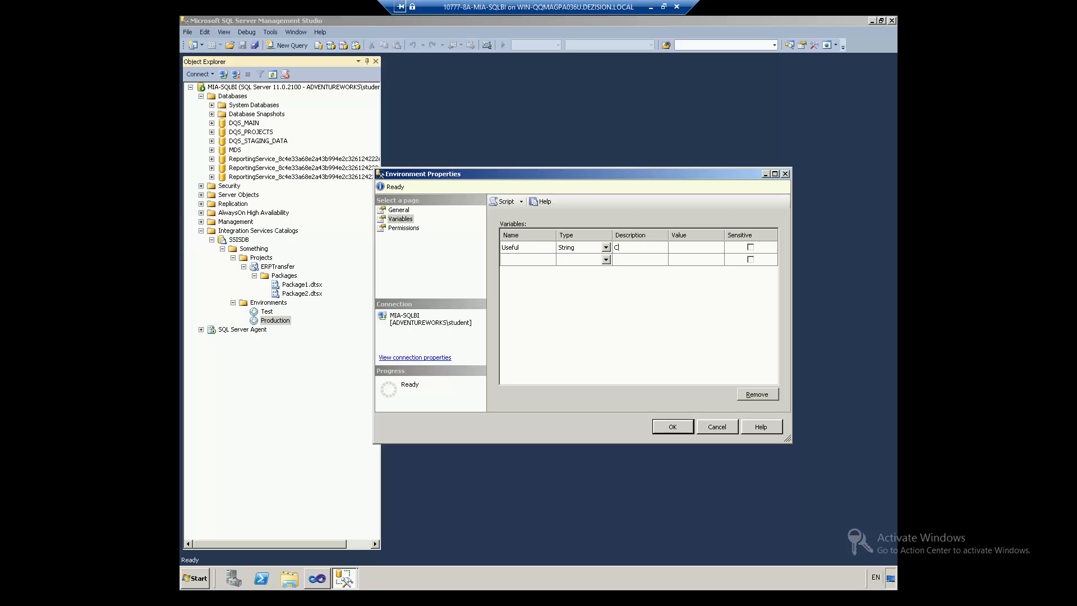
{"action": "type", "text": "ould be connn"}
{"action": "key", "text": "BackSpace"}
{"action": "type", "text": "ection string"}
{"action": "key", "text": "Tab"}
{"action": "type", "text": "Value1"}
{"action": "key", "text": "BackSpace"}
{"action": "type", "text": "2"}
{"action": "key", "text": "Return"}
{"action": "left_click", "coordinate": [682, 432]}
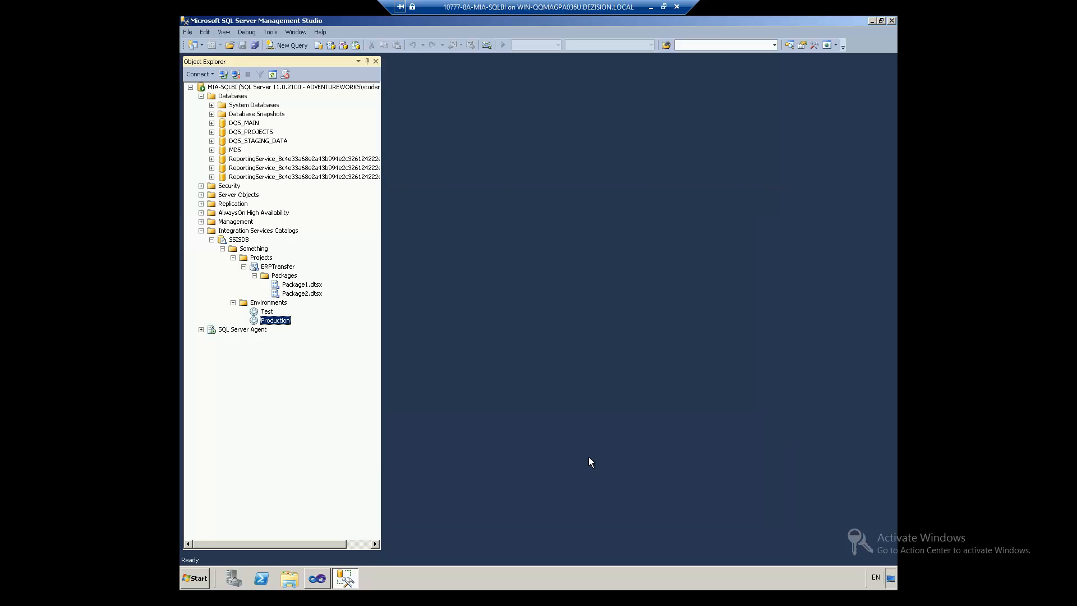
Step: Back in Visual Studio, open ERPTransfer's Project.params editor
{"action": "left_click", "coordinate": [312, 578]}
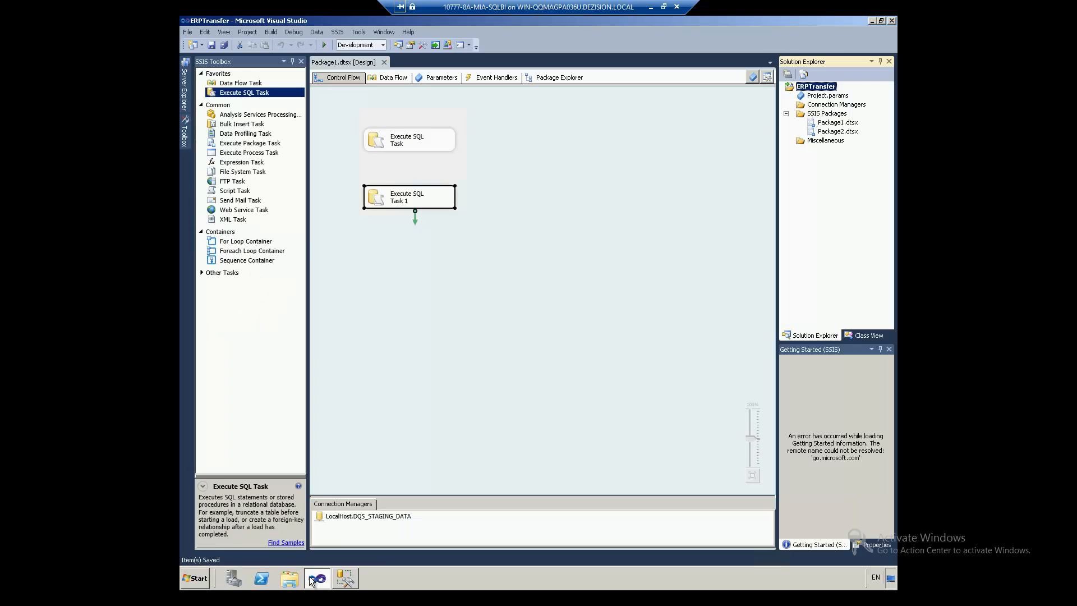
{"action": "right_click", "coordinate": [811, 97]}
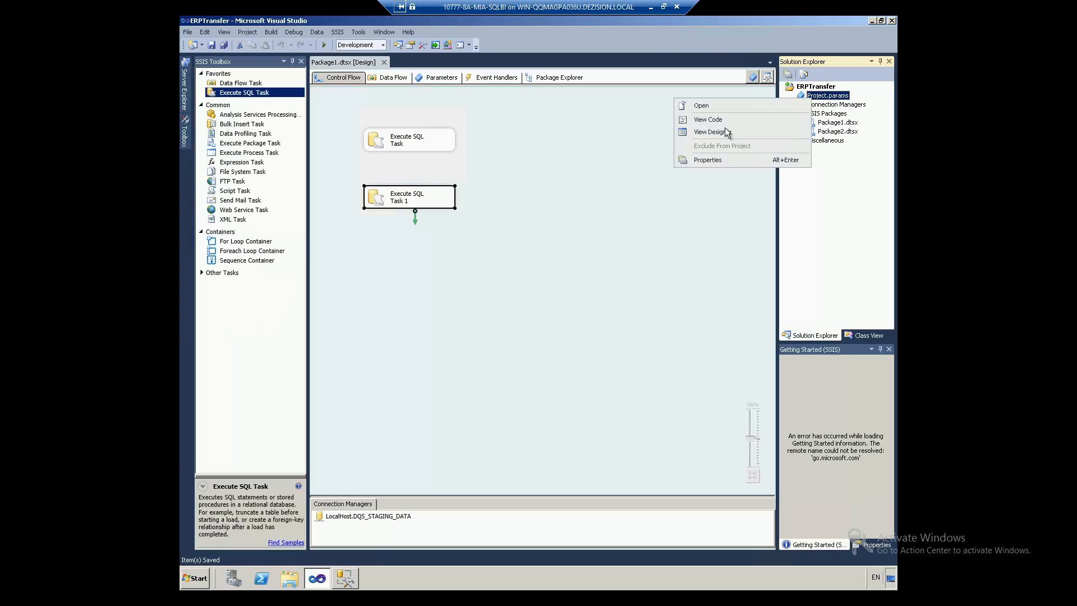
{"action": "left_click", "coordinate": [816, 100]}
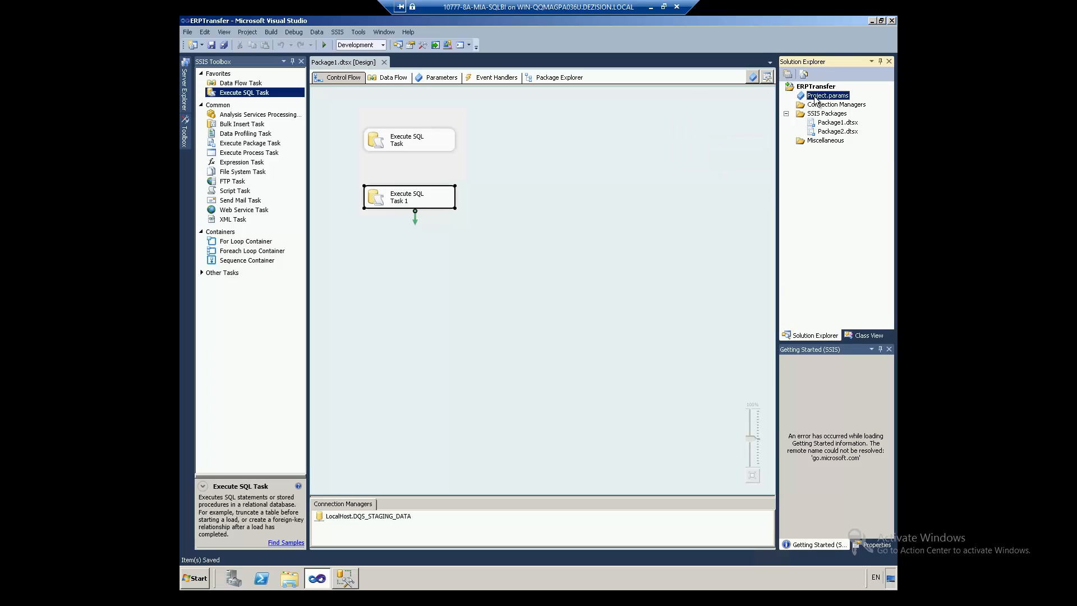
{"action": "right_click", "coordinate": [816, 100]}
{"action": "left_click", "coordinate": [726, 155]}
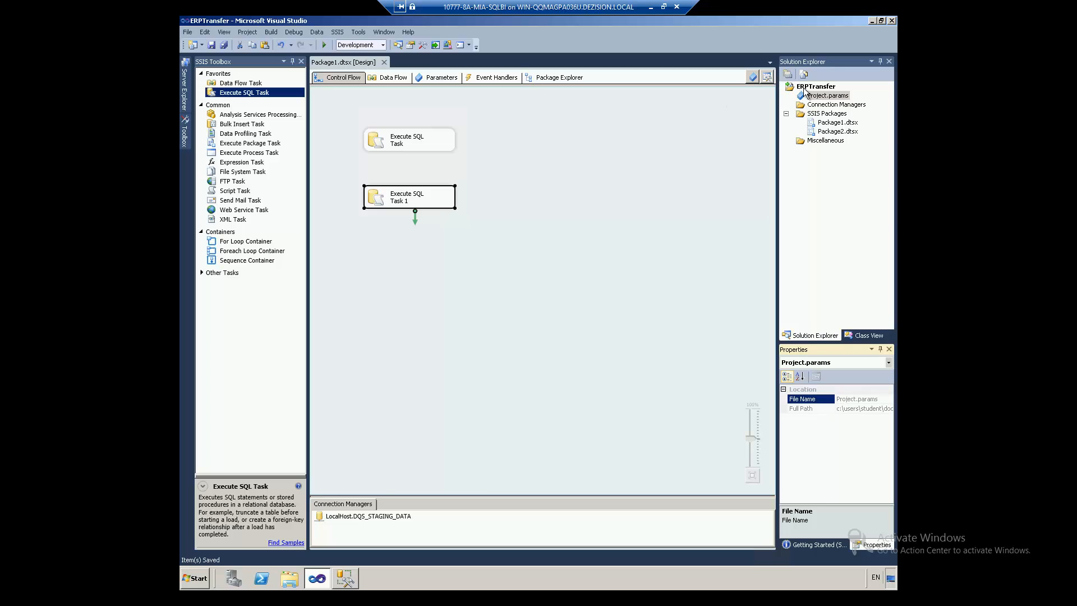
{"action": "double_click", "coordinate": [839, 99]}
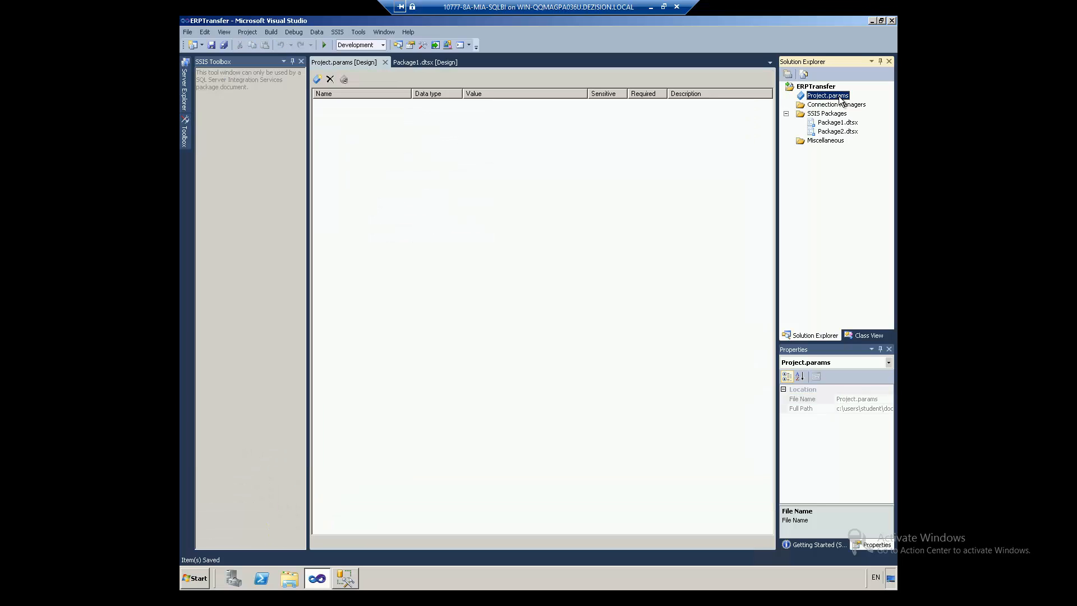
Step: Add a String project parameter Useful with value Value3 and save Project.params on closing
{"action": "left_click", "coordinate": [317, 79]}
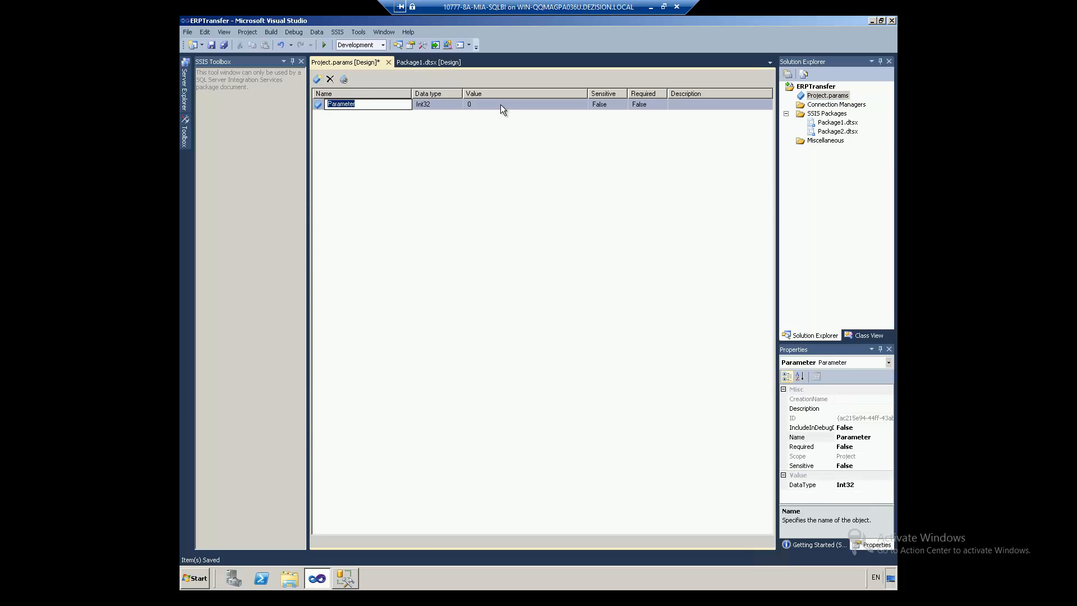
{"action": "type", "text": "Useful"}
{"action": "key", "text": "Tab"}
{"action": "key", "text": "s"}
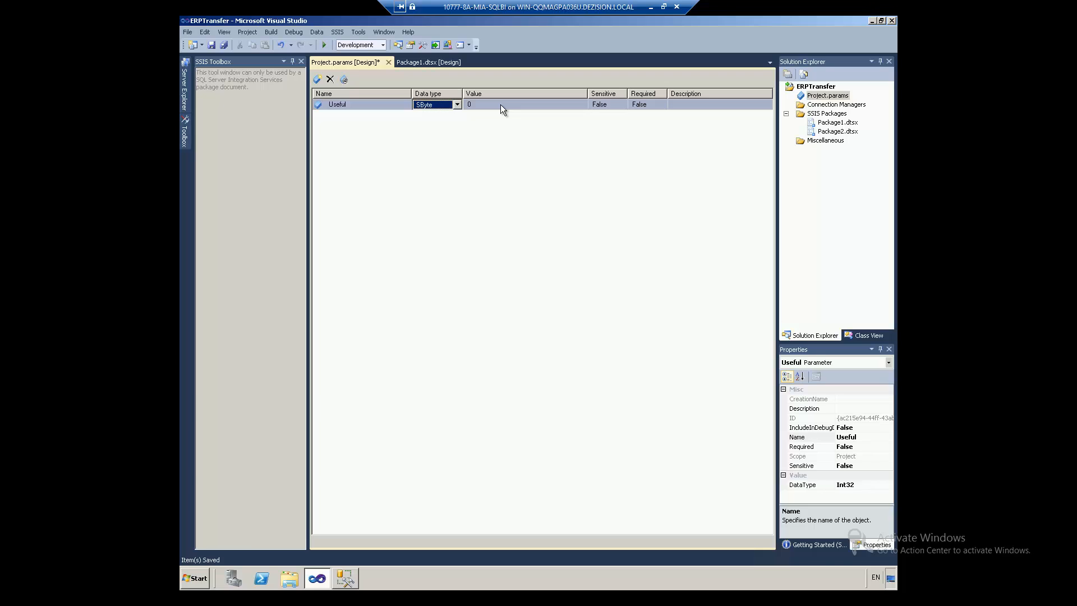
{"action": "key", "text": "s"}
{"action": "key", "text": "s"}
{"action": "key", "text": "Tab"}
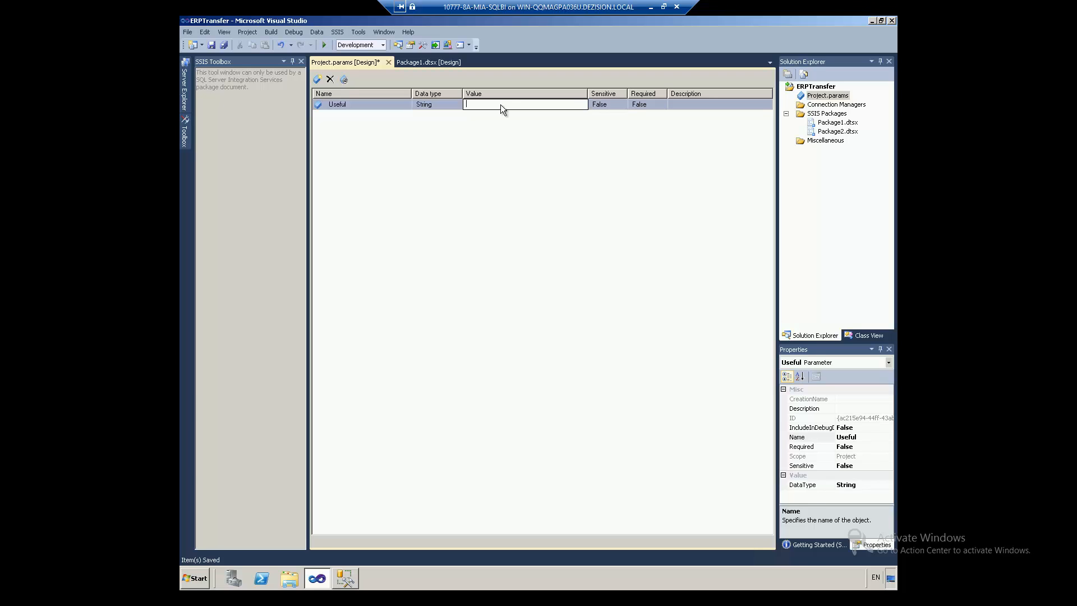
{"action": "key", "text": "Tab"}
{"action": "key", "text": "Tab"}
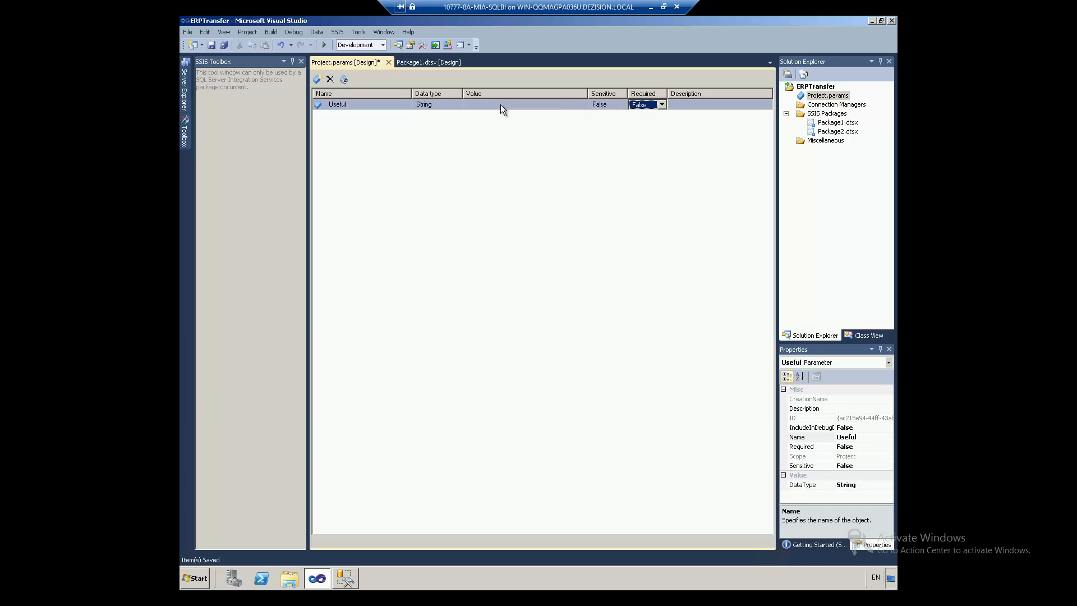
{"action": "left_click", "coordinate": [500, 104]}
{"action": "type", "text": "Value"}
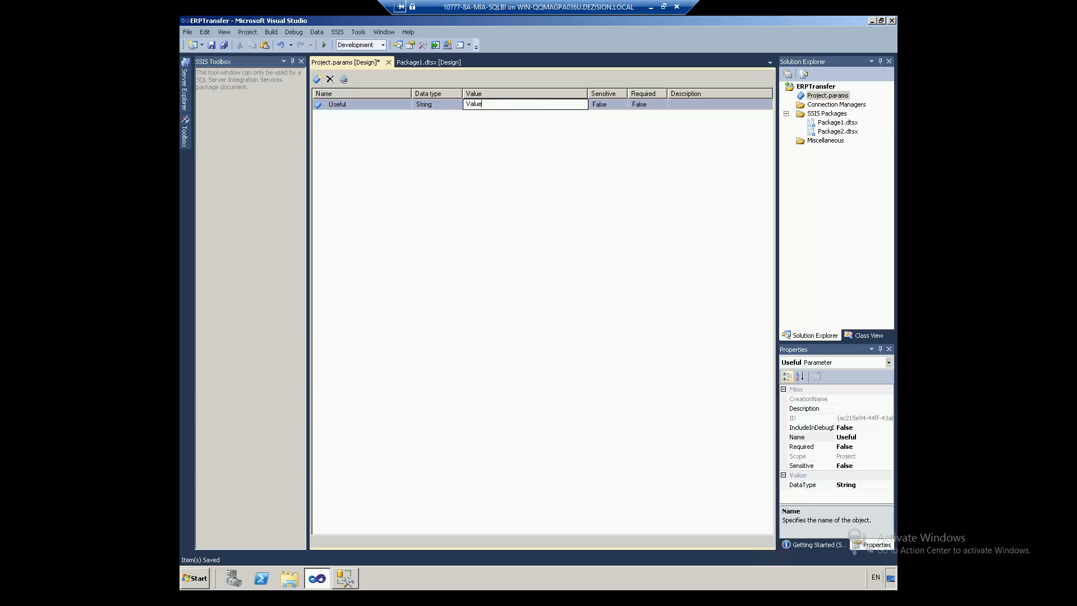
{"action": "type", "text": "3"}
{"action": "key", "text": "Tab"}
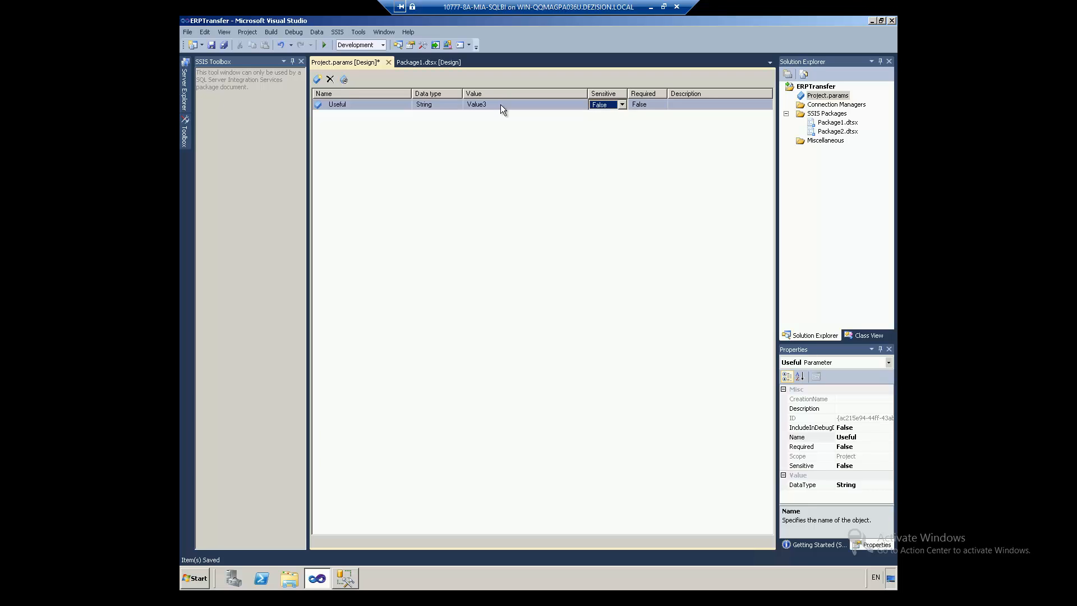
{"action": "key", "text": "ctrl+F4"}
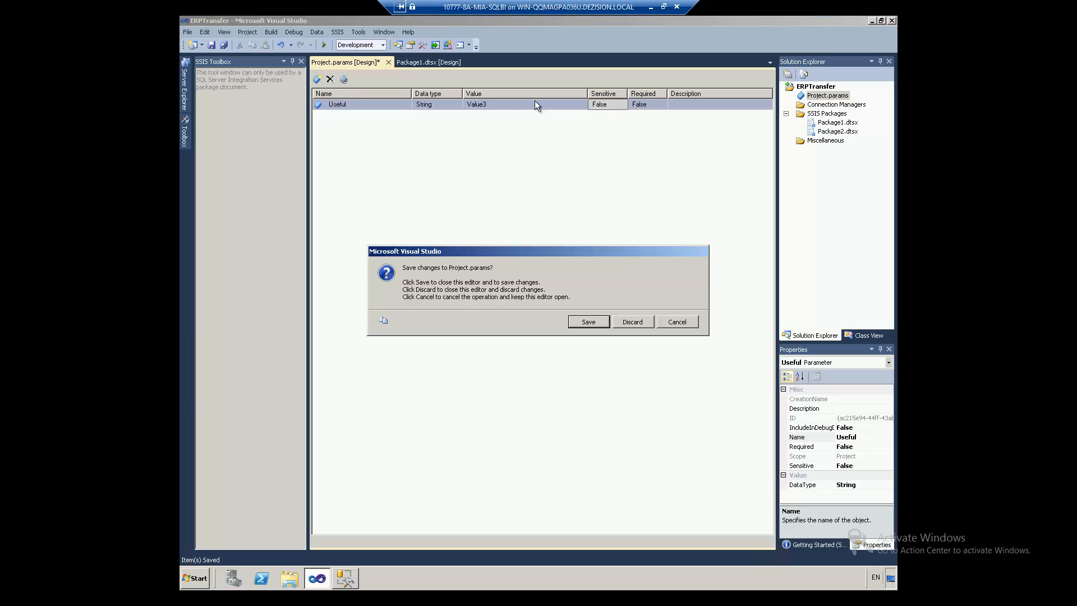
{"action": "left_click", "coordinate": [591, 323]}
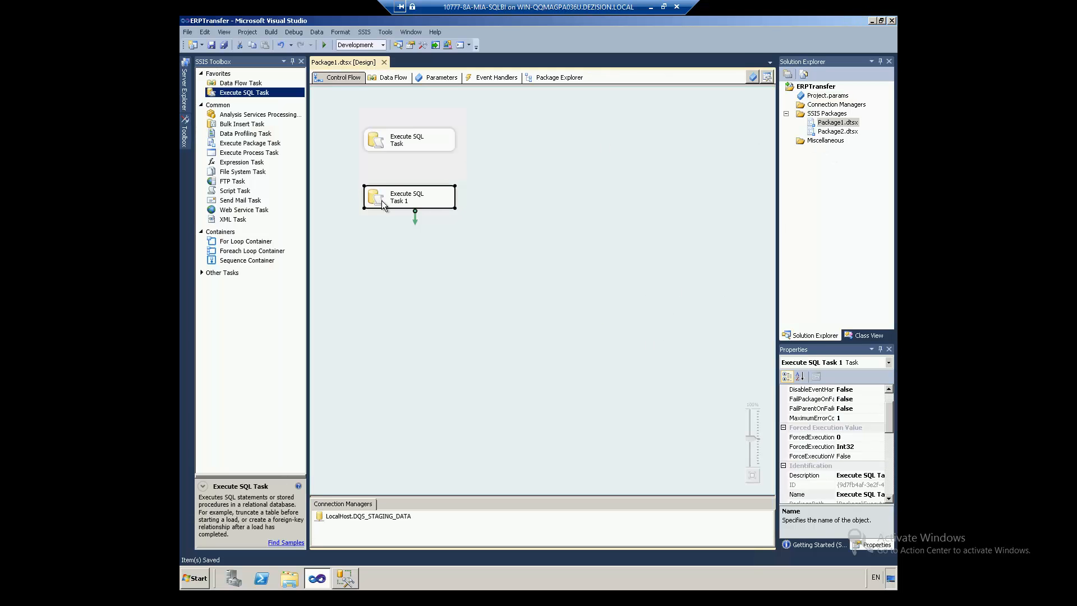
Step: Redeploy ERPTransfer from Visual Studio to the SSISDB catalog
{"action": "right_click", "coordinate": [821, 87]}
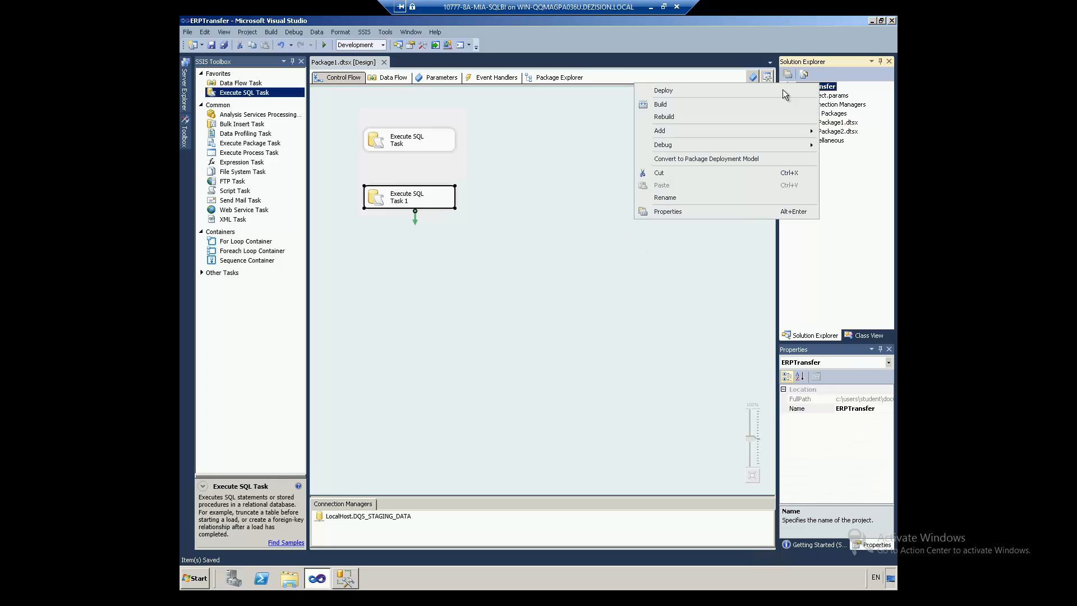
{"action": "left_click", "coordinate": [668, 92]}
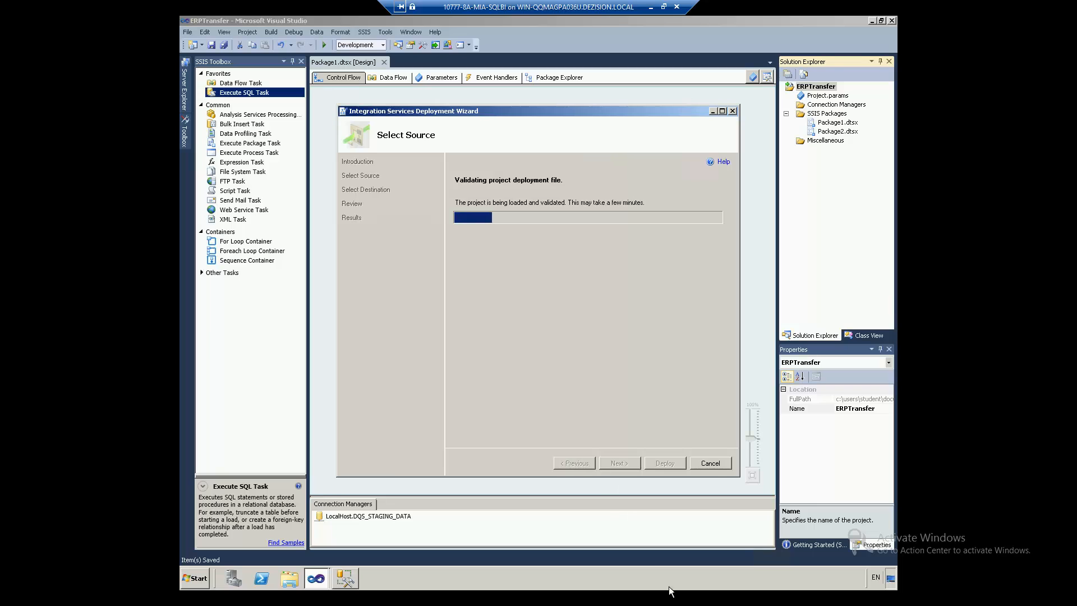
{"action": "left_click", "coordinate": [623, 466]}
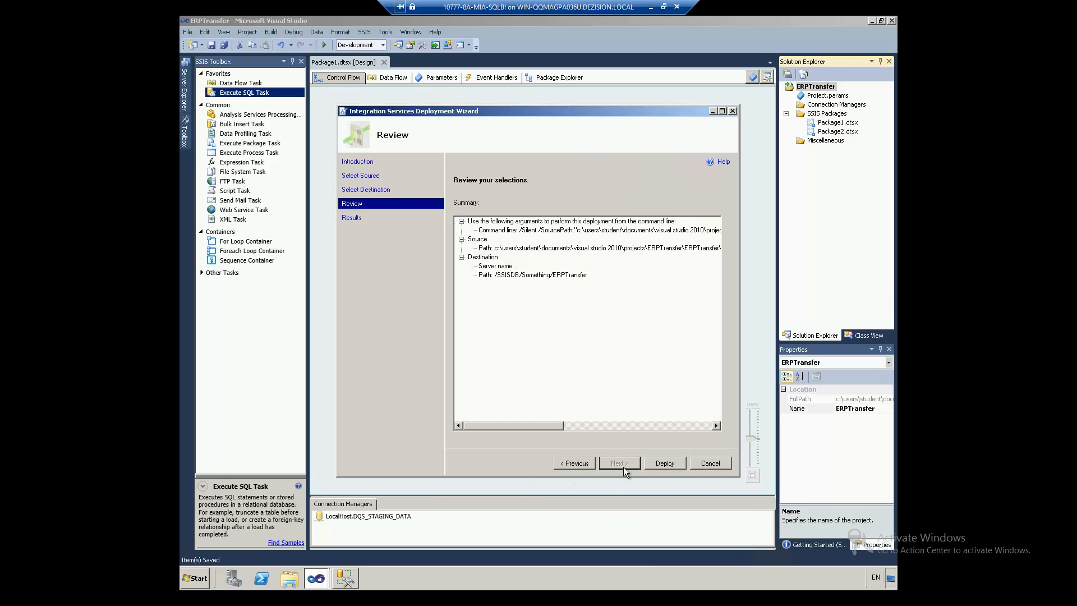
{"action": "left_click", "coordinate": [661, 464]}
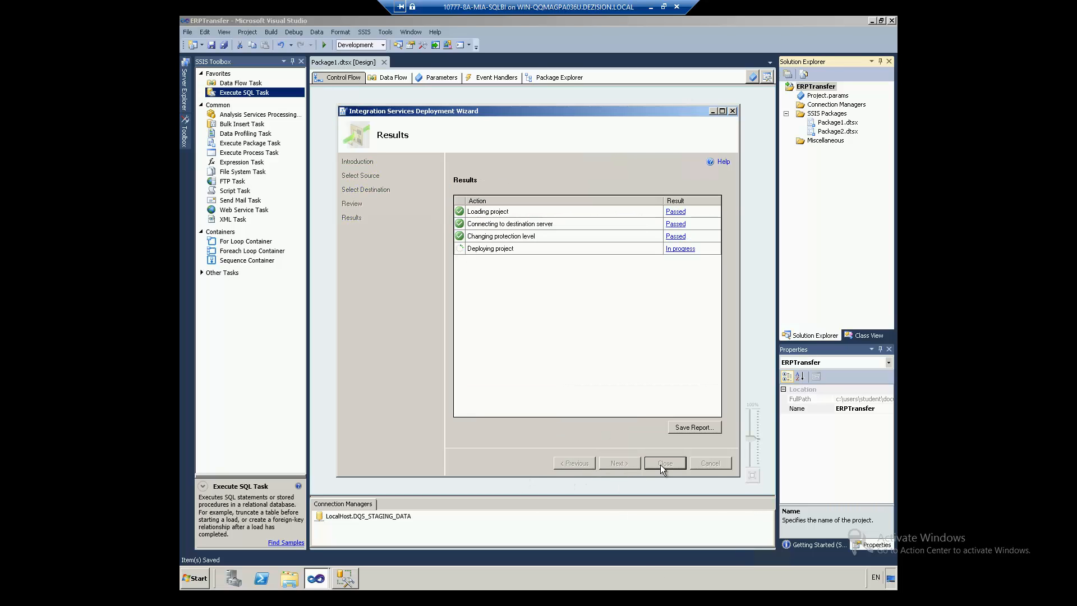
{"action": "left_click", "coordinate": [661, 462]}
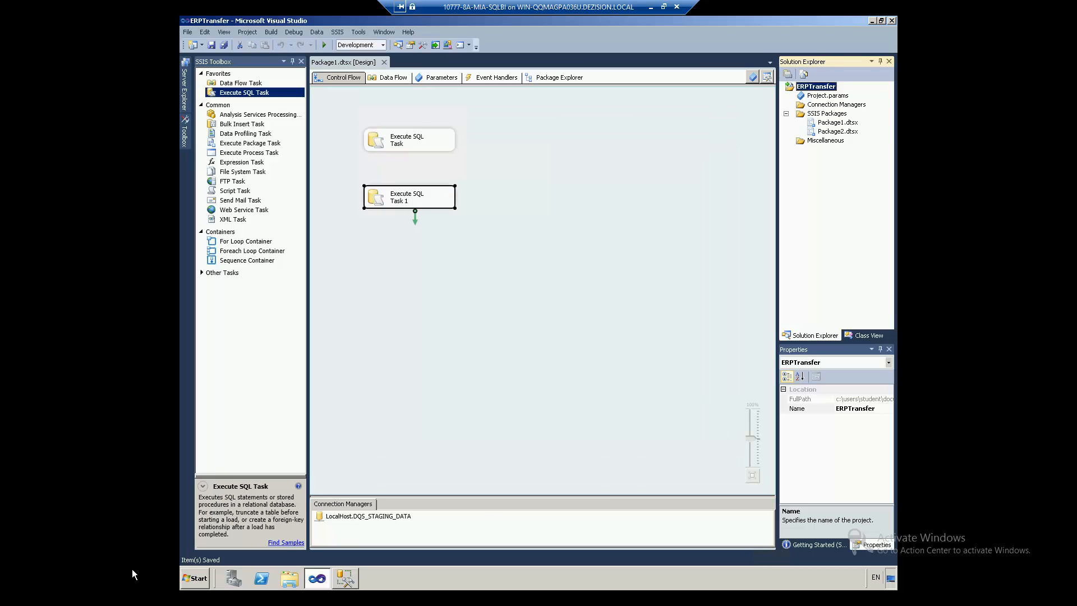
Step: In Management Studio, check ERPTransfer's properties, now at project version 3, without changes
{"action": "left_click", "coordinate": [343, 577]}
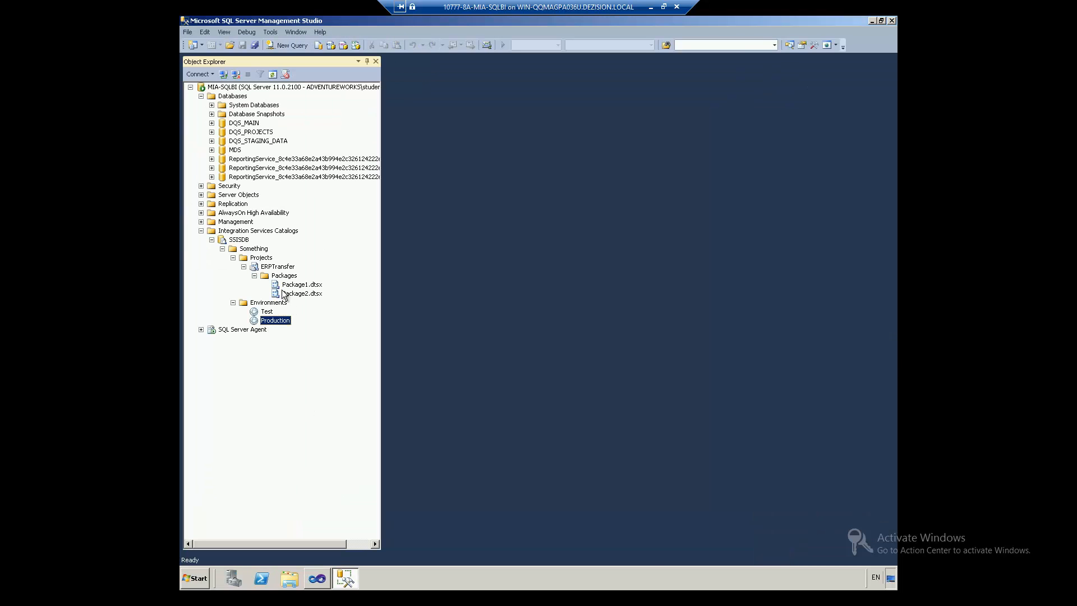
{"action": "right_click", "coordinate": [267, 270]}
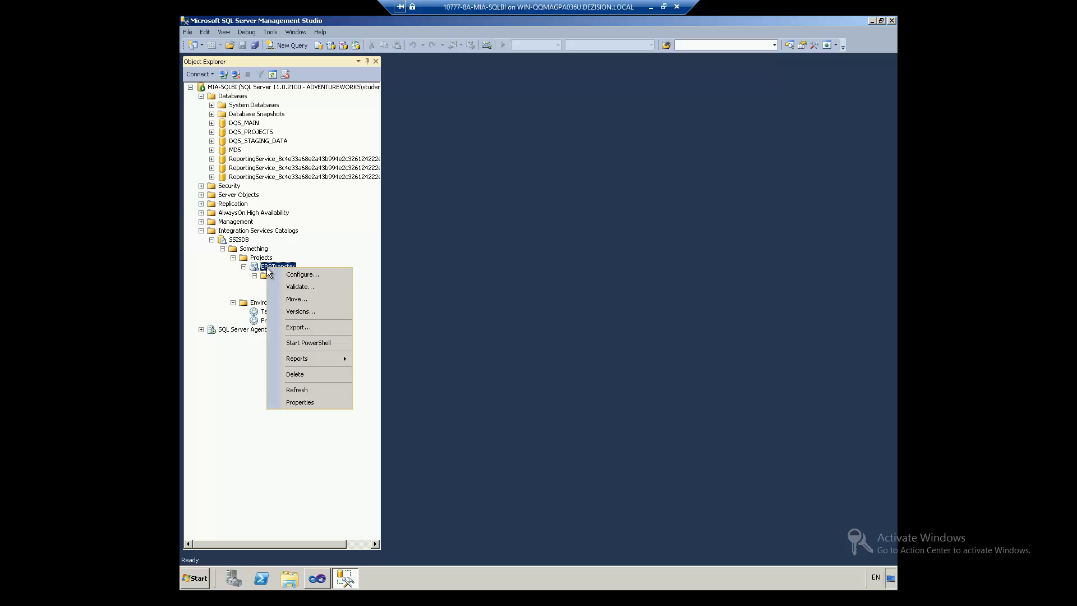
{"action": "left_click", "coordinate": [288, 401]}
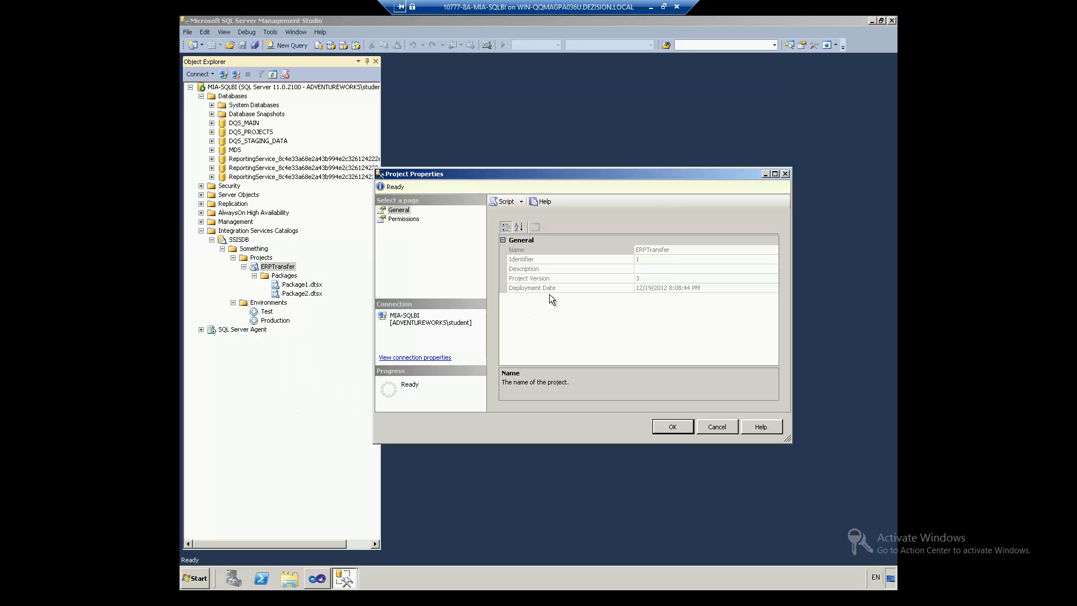
{"action": "left_click", "coordinate": [717, 428]}
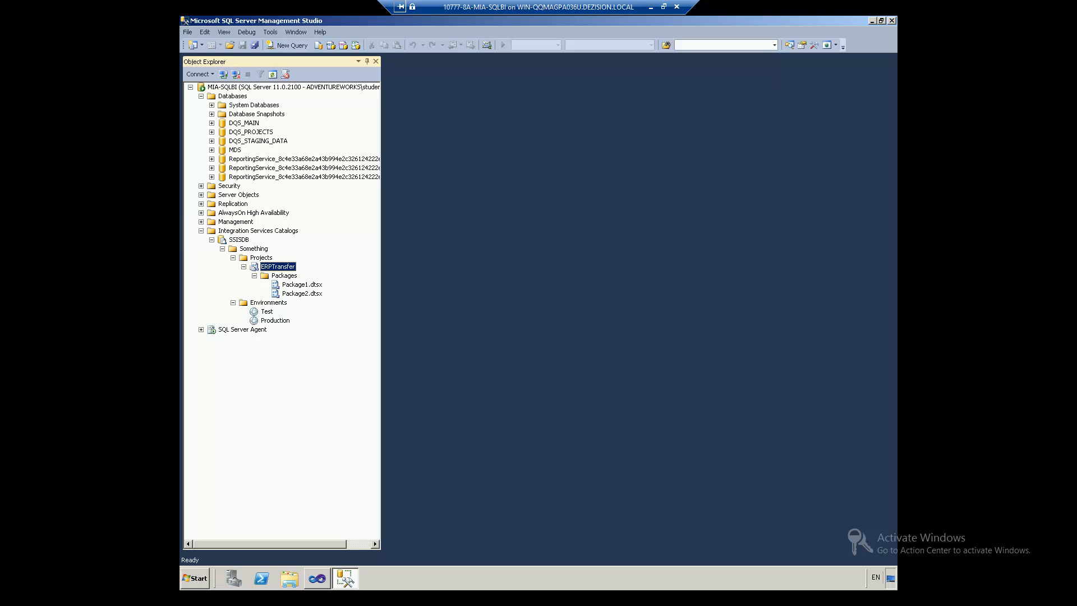
Step: Open ERPTransfer's Configure dialog and review the Useful parameter's value options, leaving them unchanged
{"action": "right_click", "coordinate": [263, 267]}
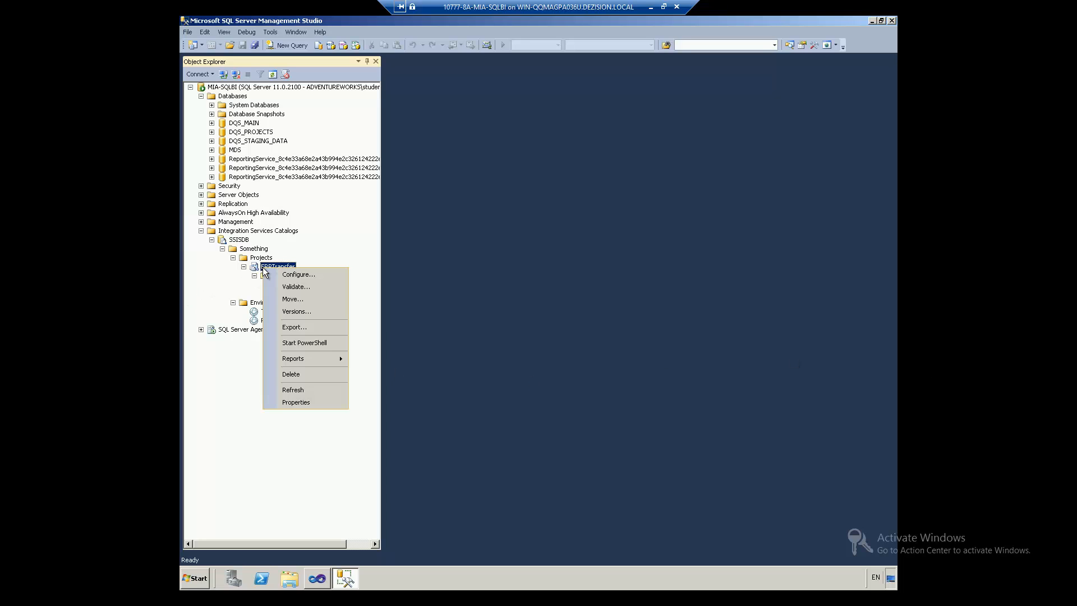
{"action": "left_click", "coordinate": [273, 273]}
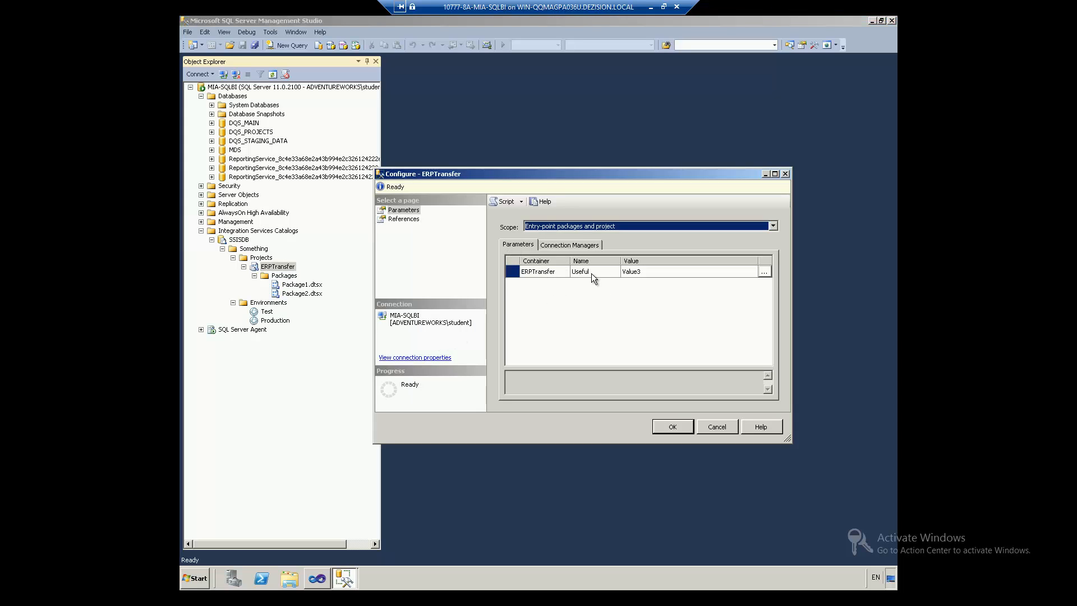
{"action": "left_click", "coordinate": [570, 245]}
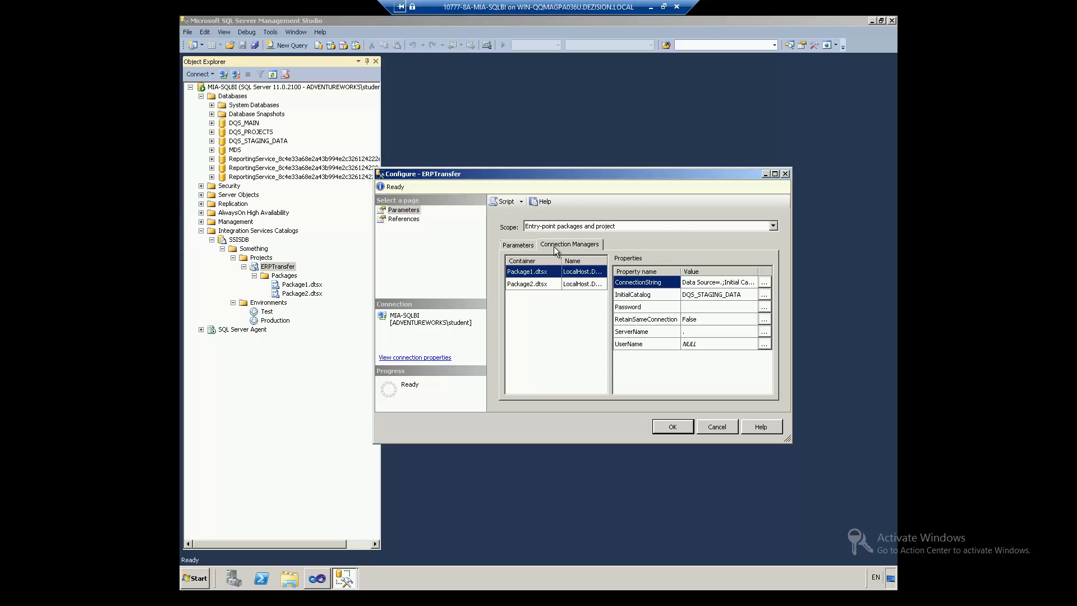
{"action": "left_click", "coordinate": [518, 244]}
{"action": "left_click", "coordinate": [544, 272]}
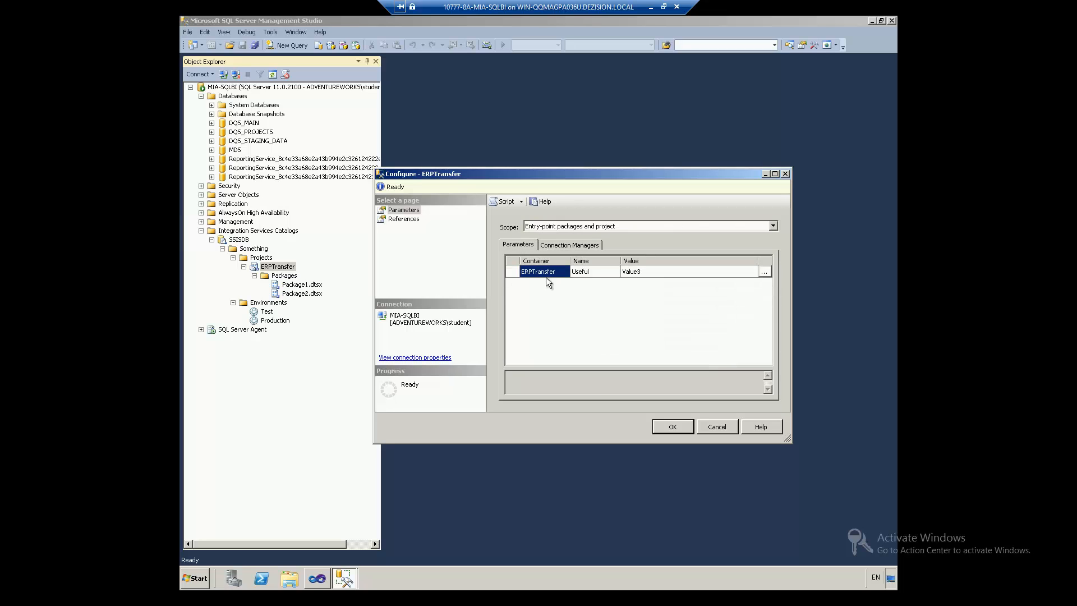
{"action": "left_click", "coordinate": [764, 272]}
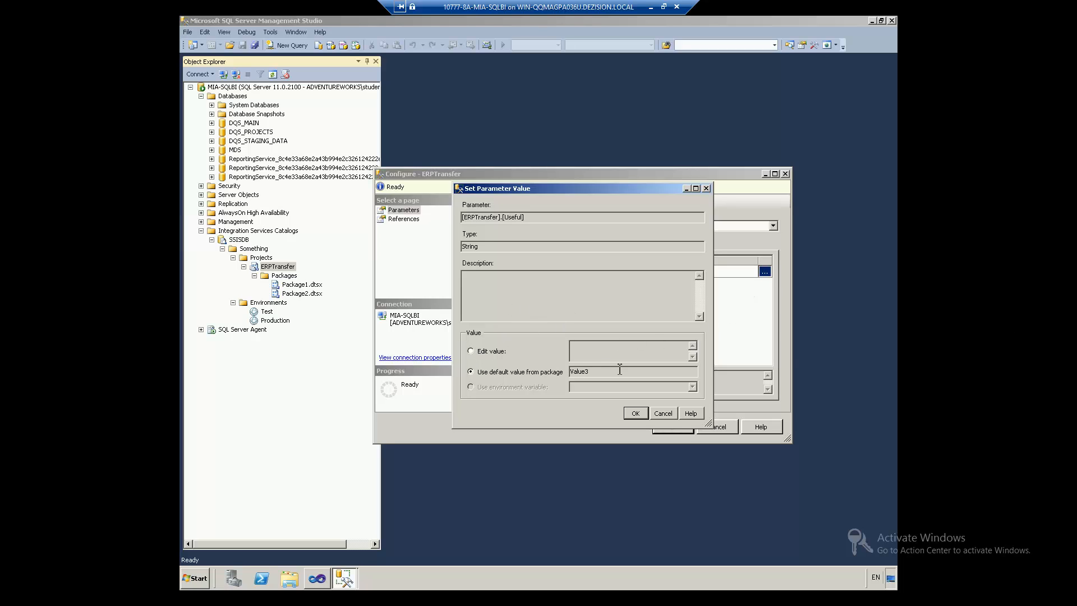
{"action": "left_click", "coordinate": [483, 350]}
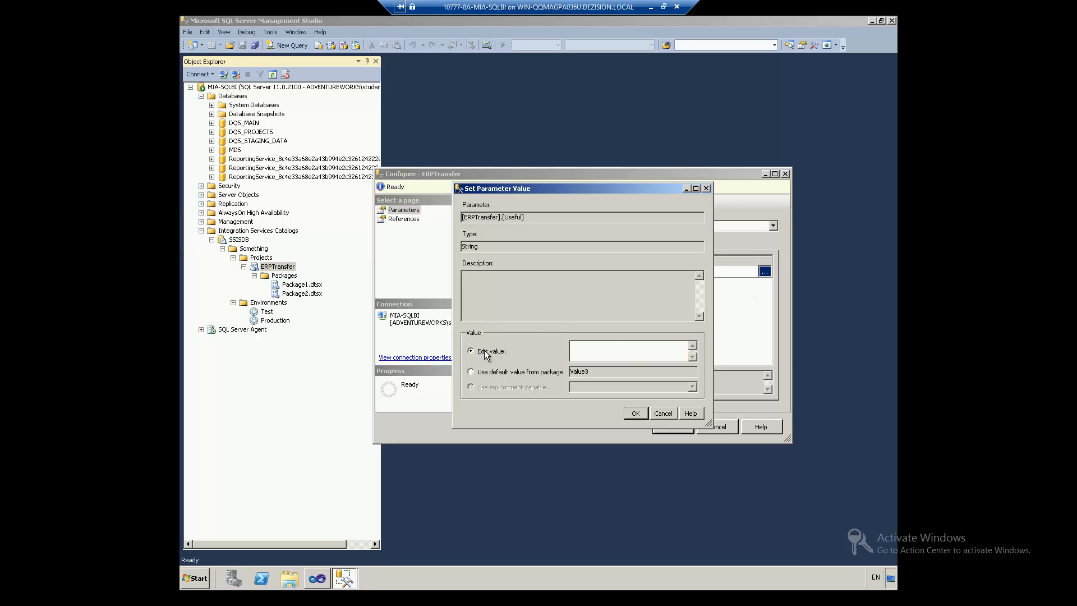
{"action": "left_click", "coordinate": [495, 373]}
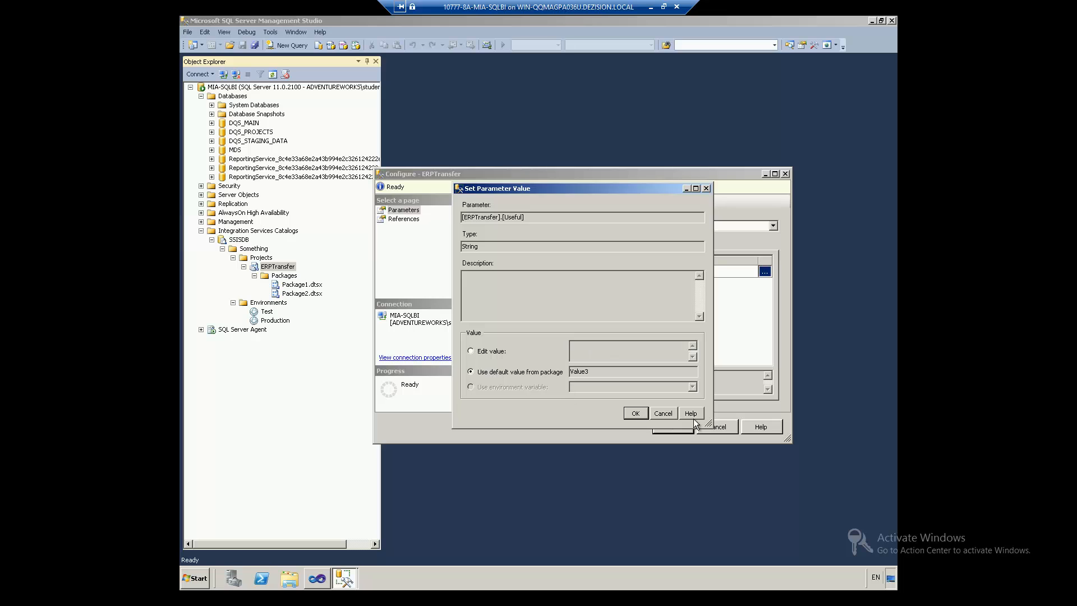
{"action": "left_click", "coordinate": [661, 413]}
Step: Add a project reference to the Test environment
{"action": "left_click", "coordinate": [388, 220]}
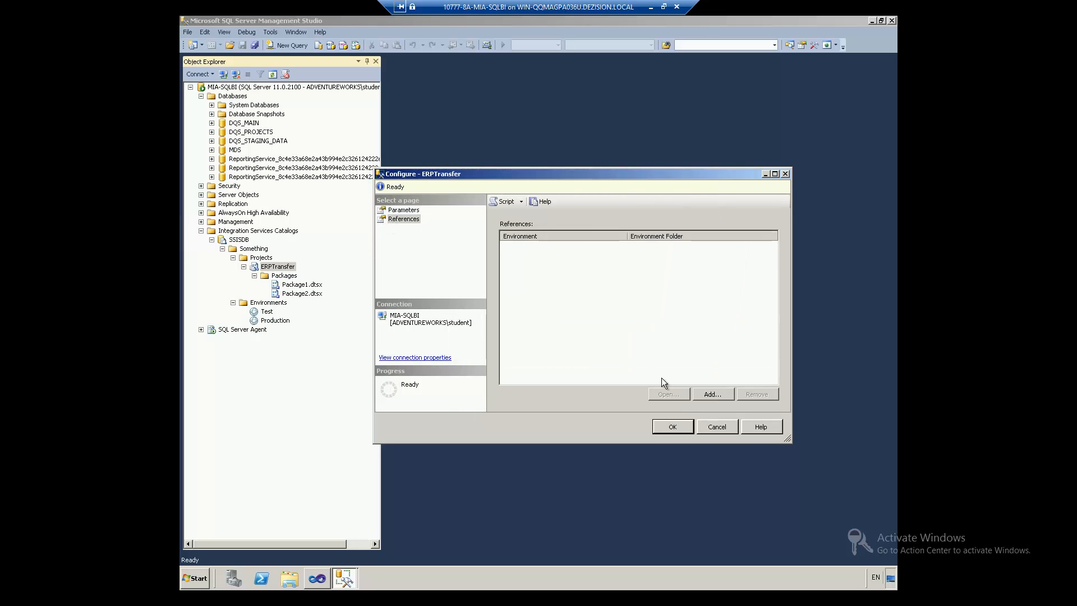
{"action": "left_click", "coordinate": [717, 394]}
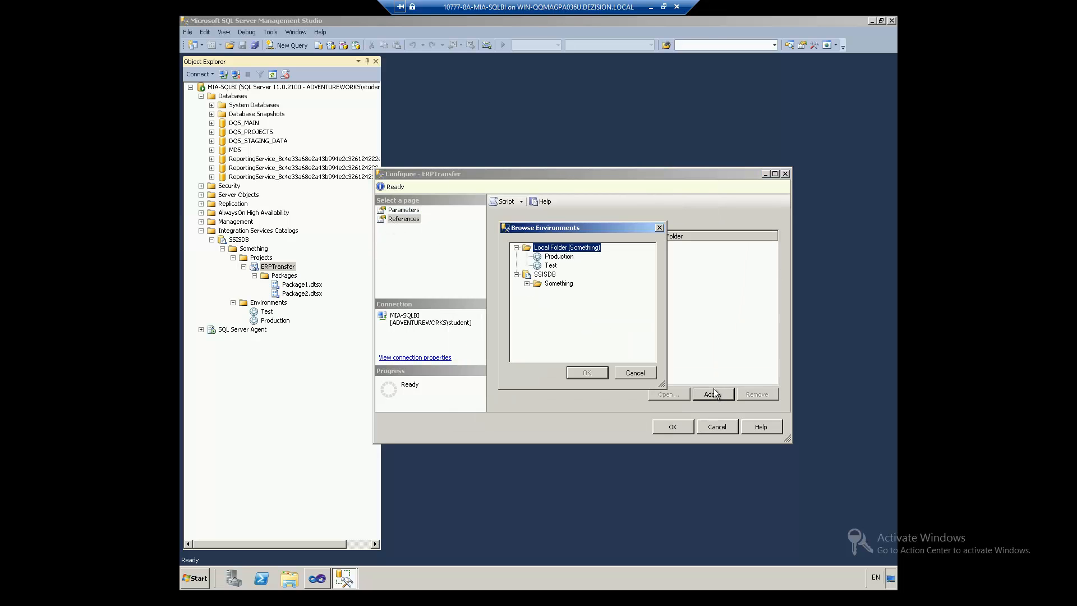
{"action": "left_click", "coordinate": [550, 266]}
{"action": "left_click", "coordinate": [588, 374]}
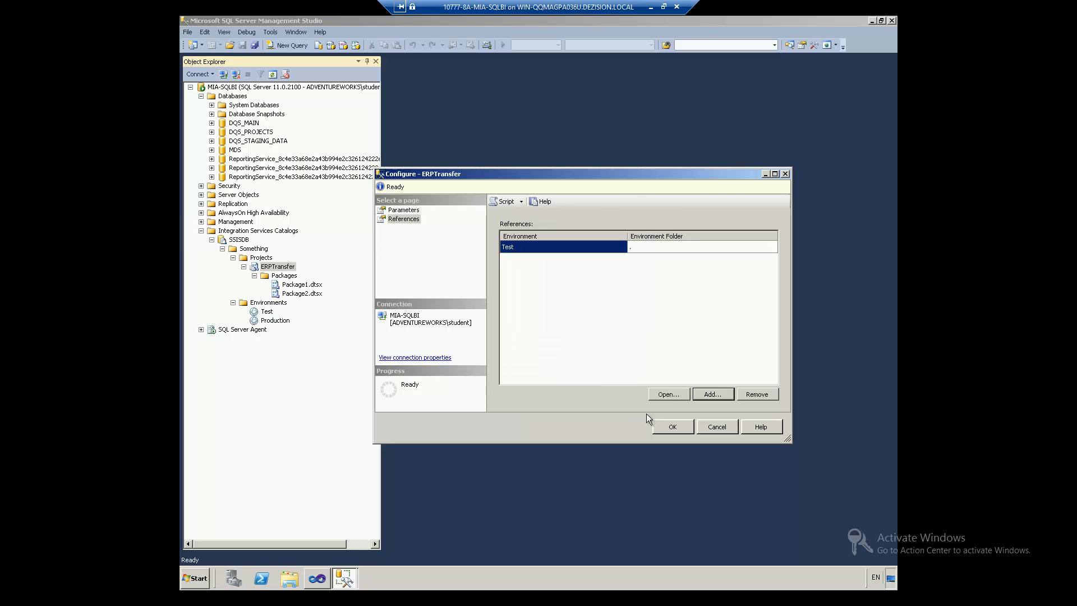
Step: Bind the Useful parameter to the Useful environment variable and save the configuration
{"action": "left_click", "coordinate": [403, 211]}
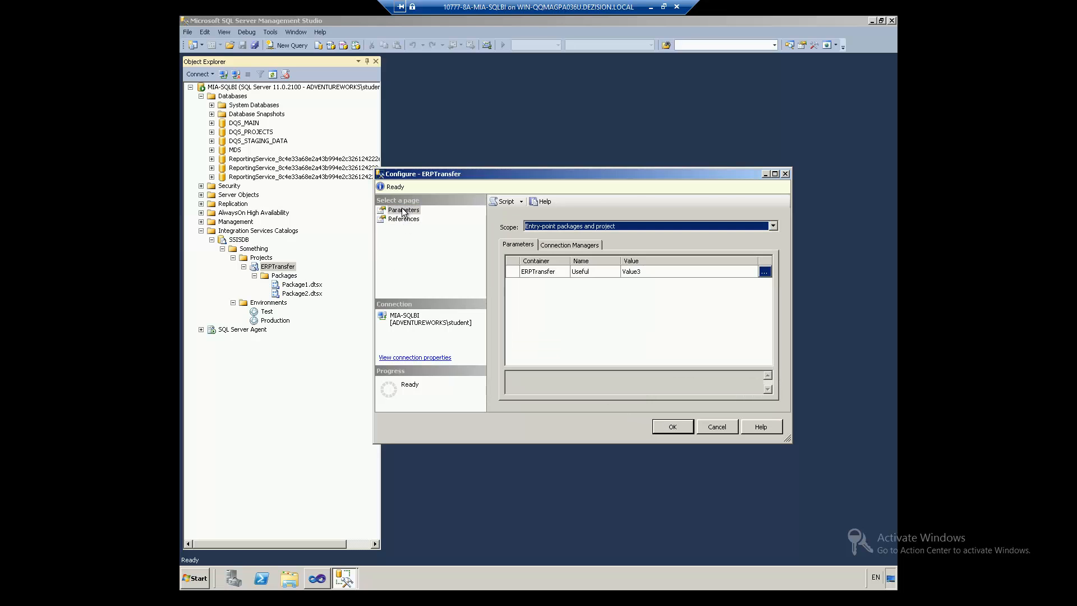
{"action": "left_click", "coordinate": [551, 271]}
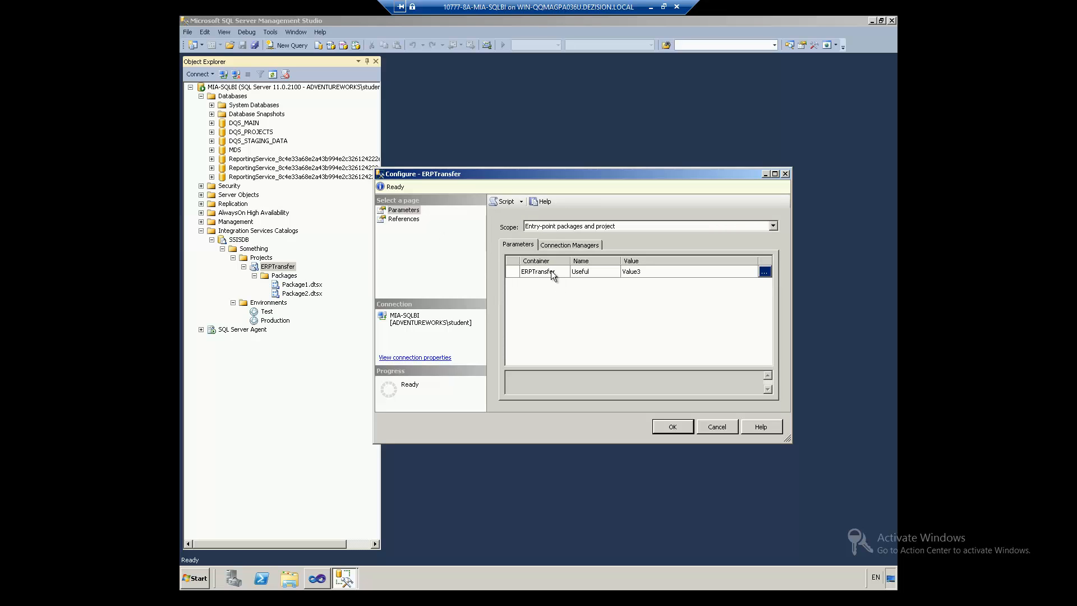
{"action": "left_click", "coordinate": [763, 271]}
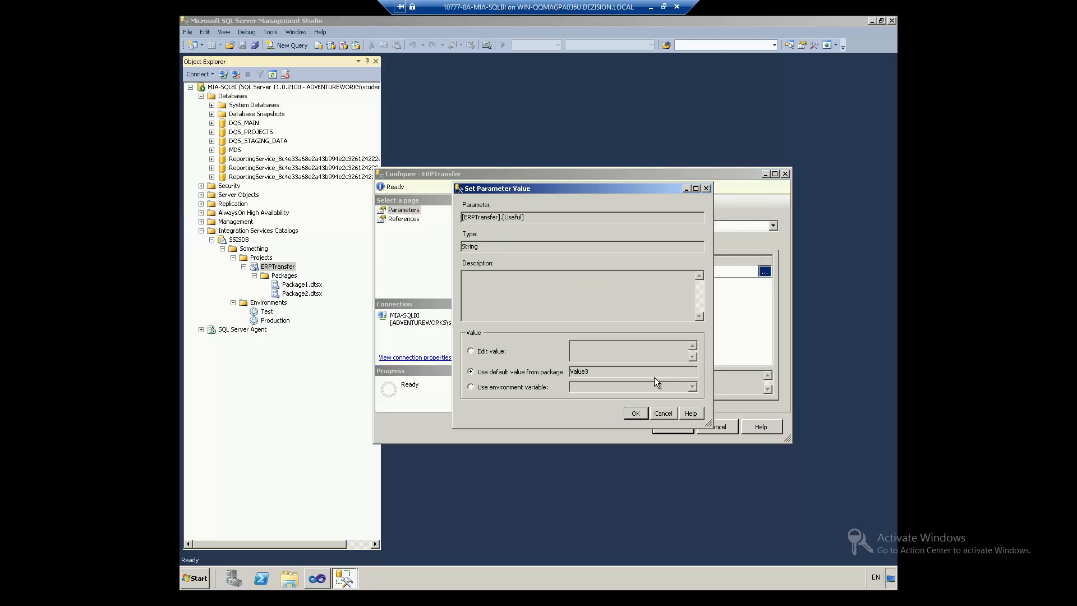
{"action": "left_click", "coordinate": [493, 387]}
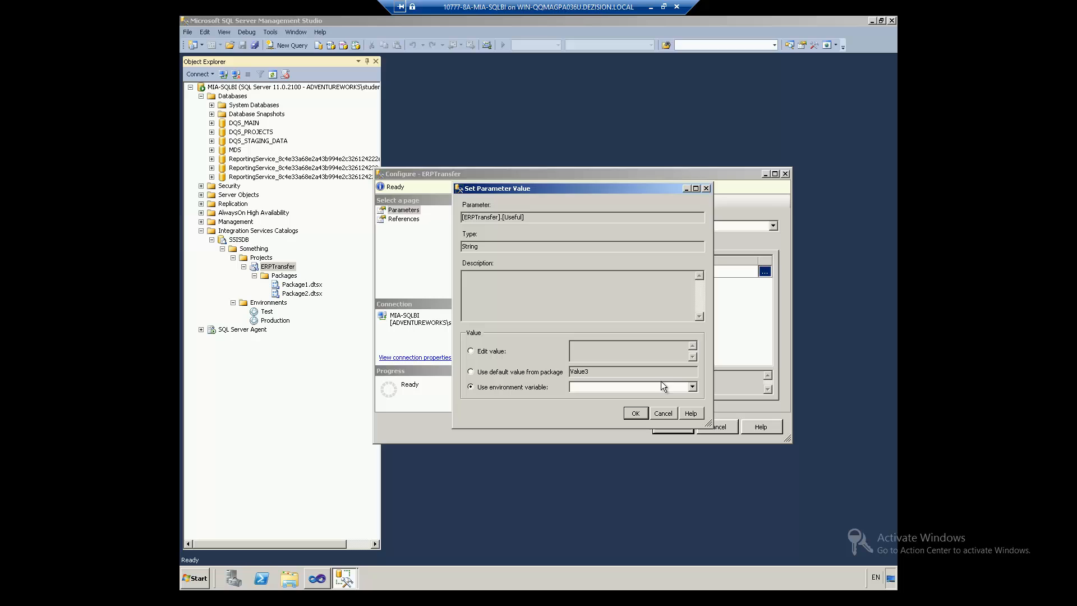
{"action": "left_click", "coordinate": [692, 387]}
{"action": "left_click", "coordinate": [604, 397]}
{"action": "left_click", "coordinate": [627, 411]}
{"action": "left_click", "coordinate": [658, 422]}
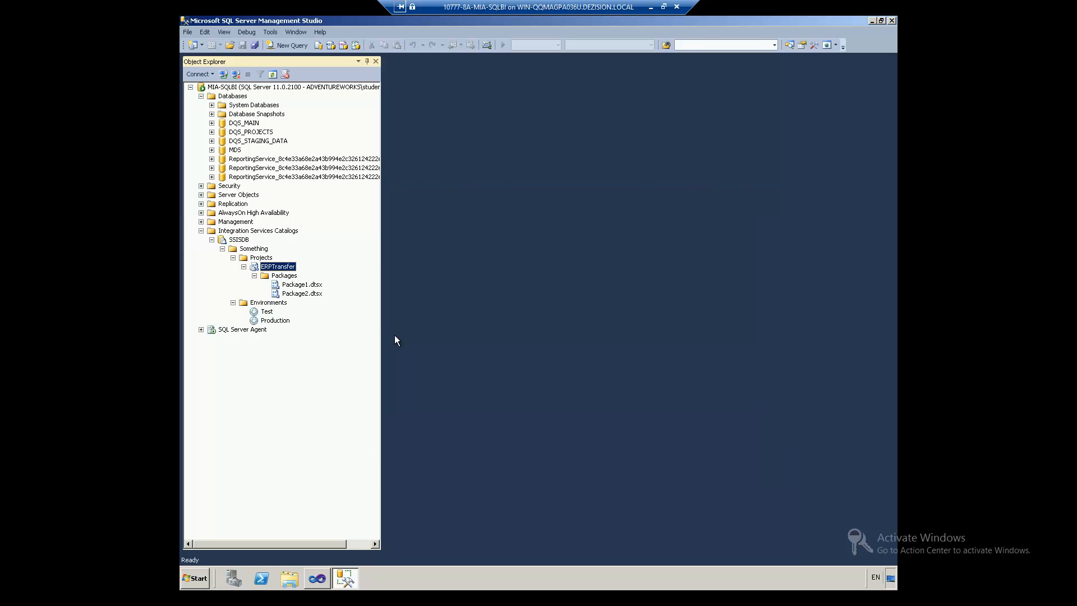
{"action": "left_click", "coordinate": [254, 276]}
{"action": "left_click", "coordinate": [260, 312]}
Step: Add a Production environment reference to the ERPTransfer project configuration
{"action": "right_click", "coordinate": [273, 268]}
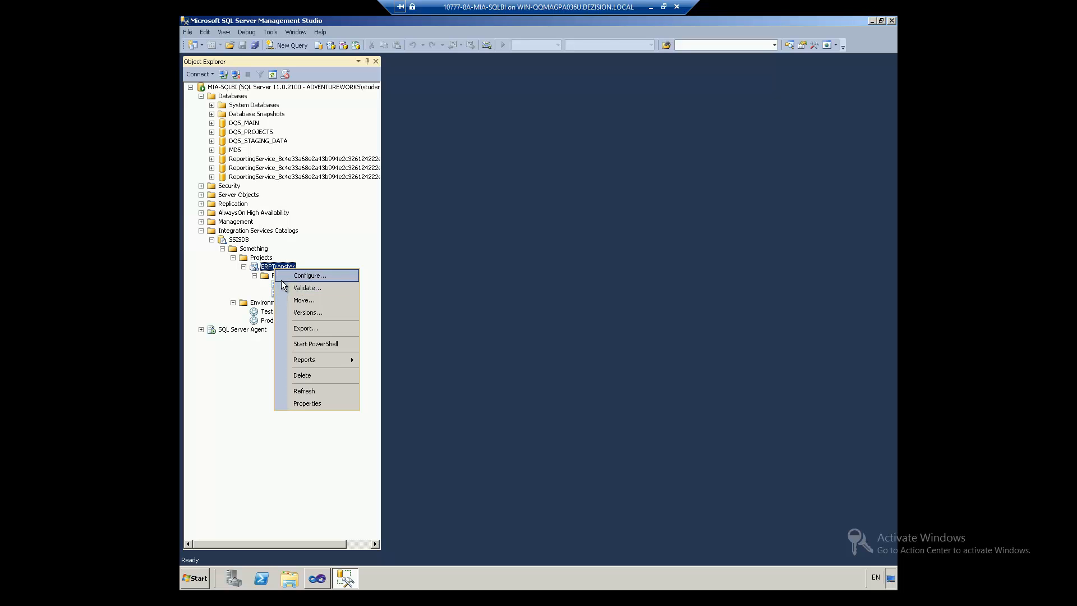
{"action": "left_click", "coordinate": [281, 279]}
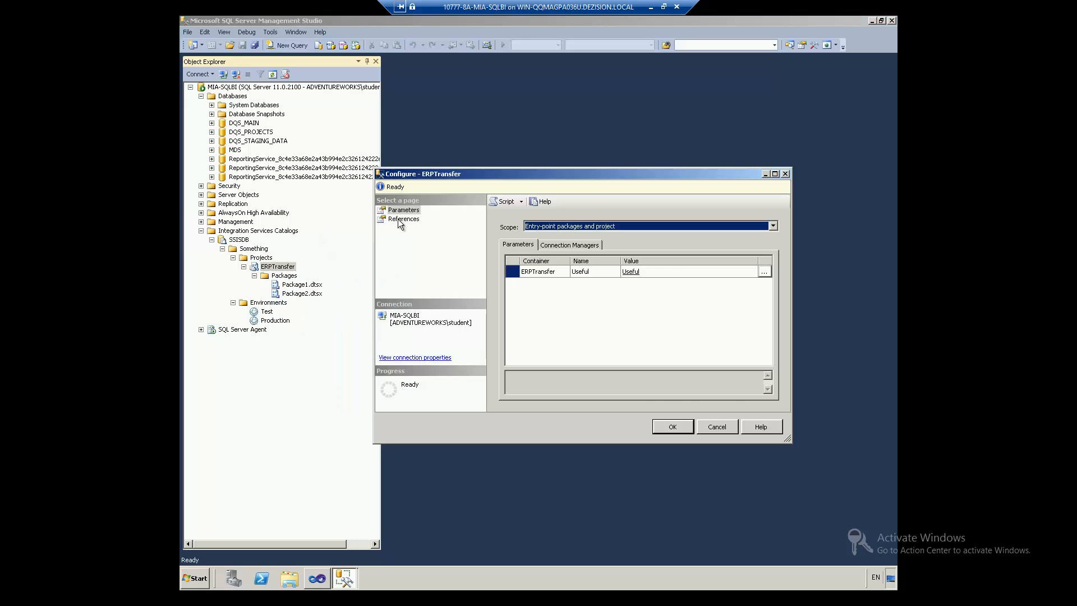
{"action": "left_click", "coordinate": [403, 219]}
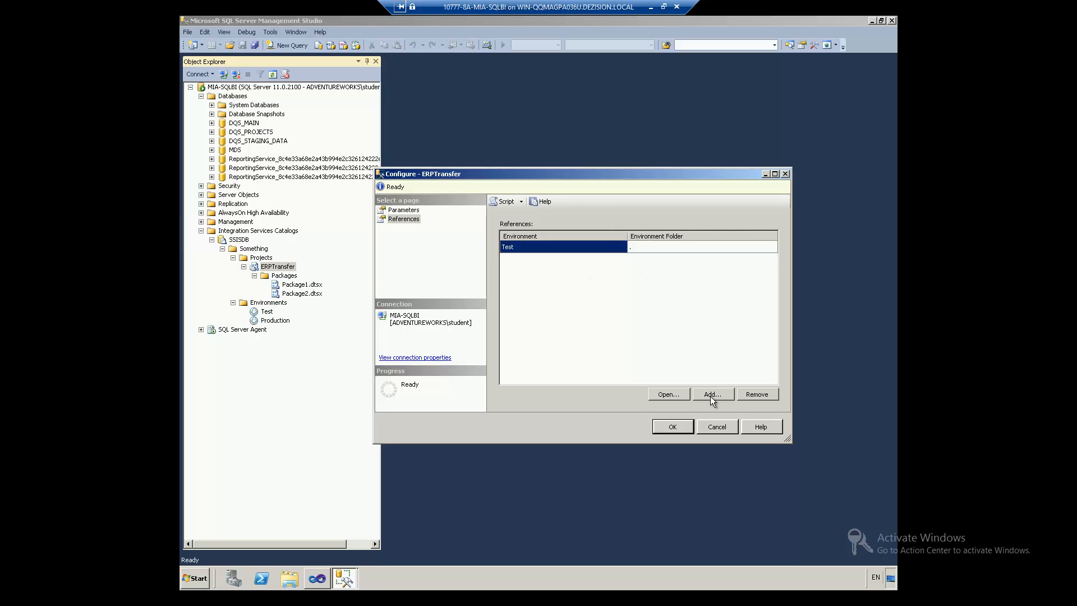
{"action": "left_click", "coordinate": [718, 394]}
{"action": "left_click", "coordinate": [557, 257]}
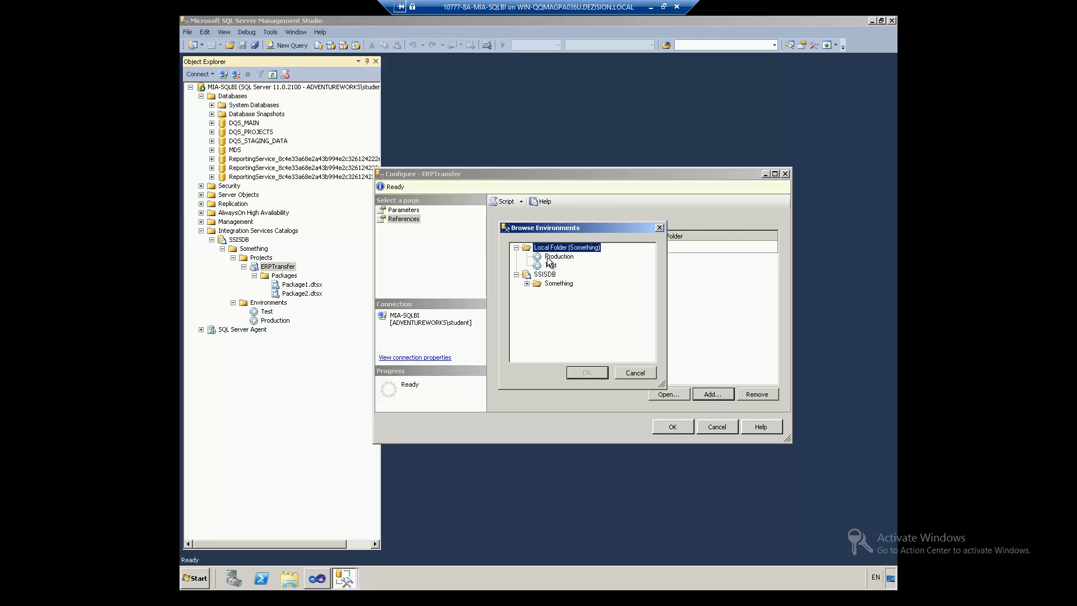
{"action": "left_click", "coordinate": [585, 373]}
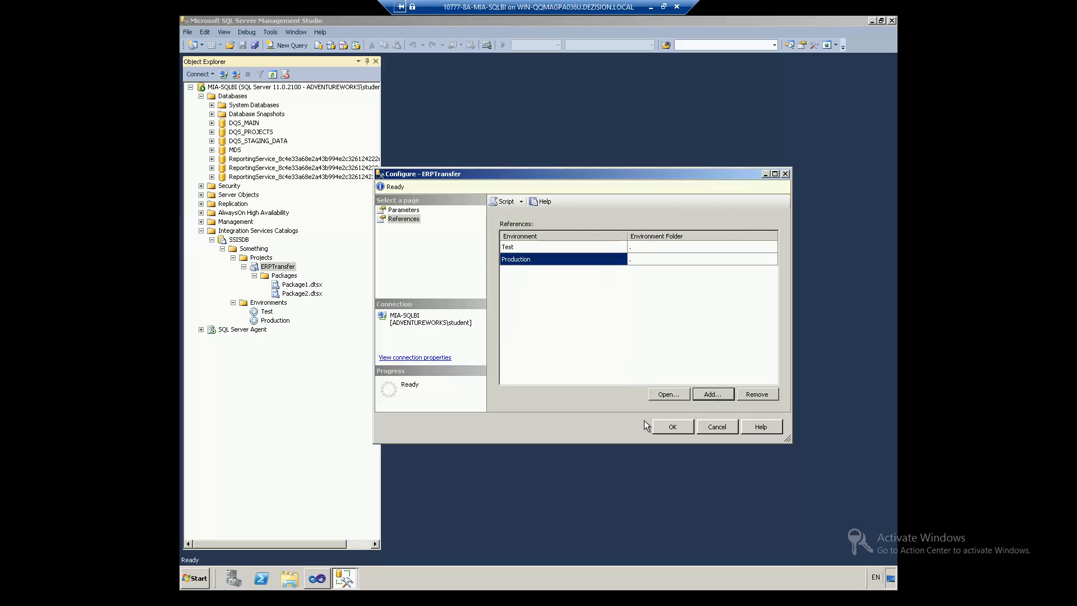
Step: Bind the Useful parameter to the Useful environment variable and save the configuration
{"action": "left_click", "coordinate": [412, 211]}
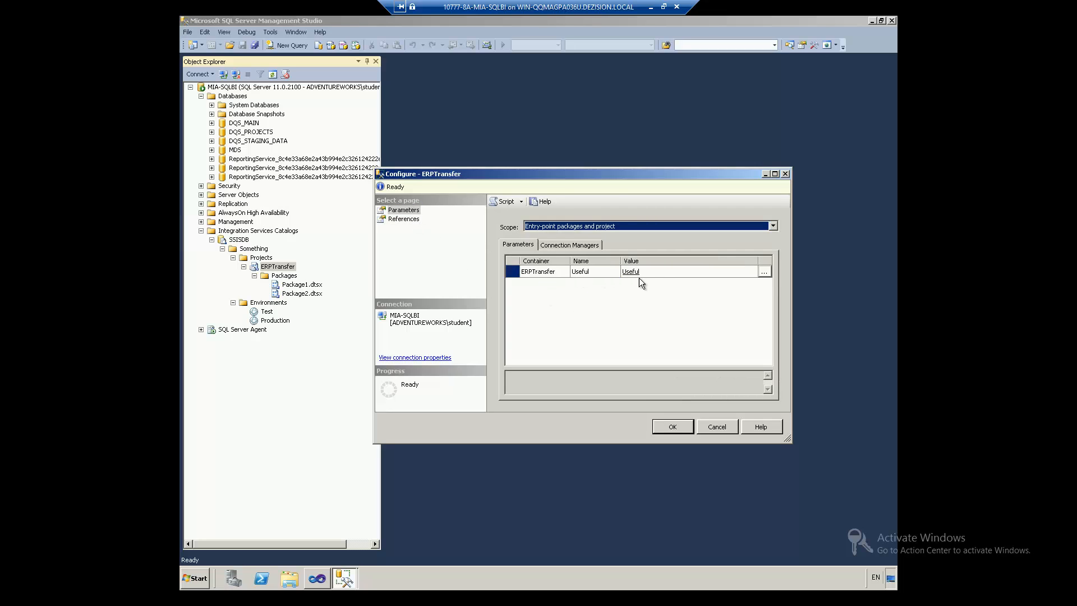
{"action": "left_click", "coordinate": [762, 272]}
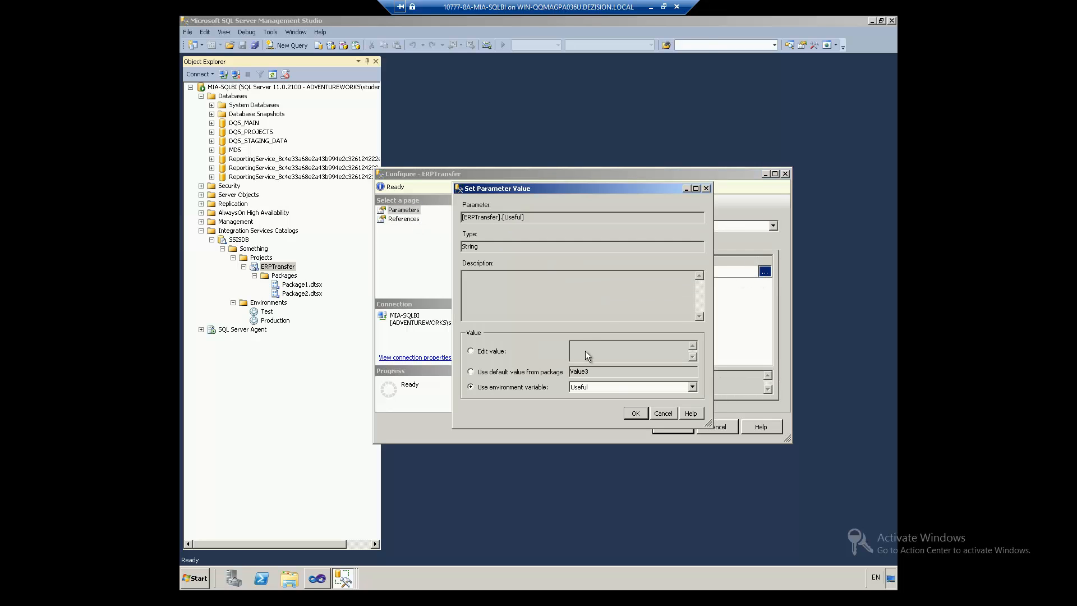
{"action": "left_click", "coordinate": [620, 388]}
{"action": "left_click", "coordinate": [613, 396]}
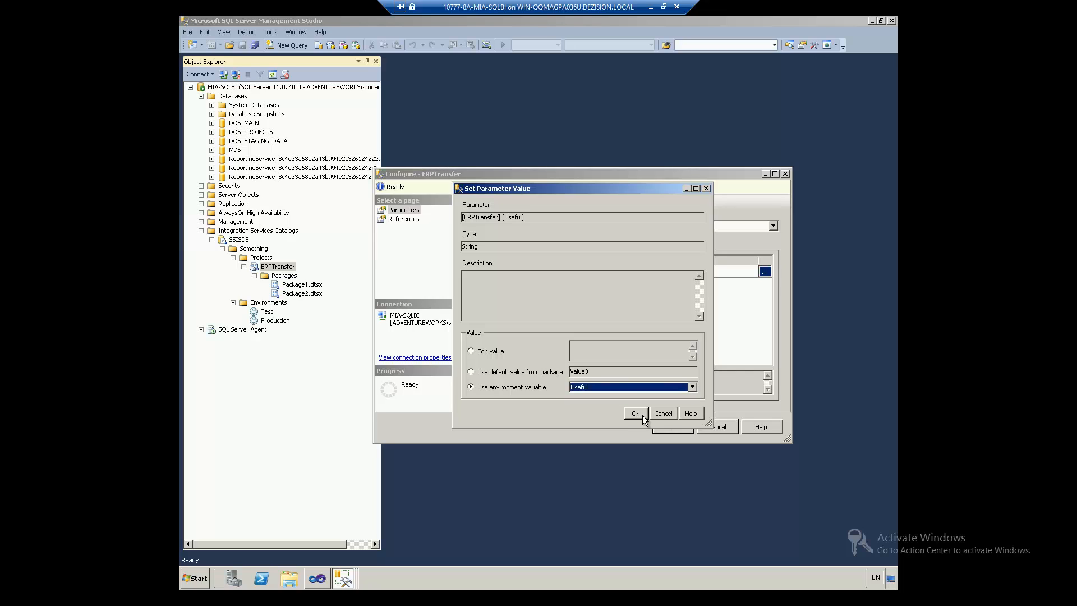
{"action": "left_click", "coordinate": [639, 413]}
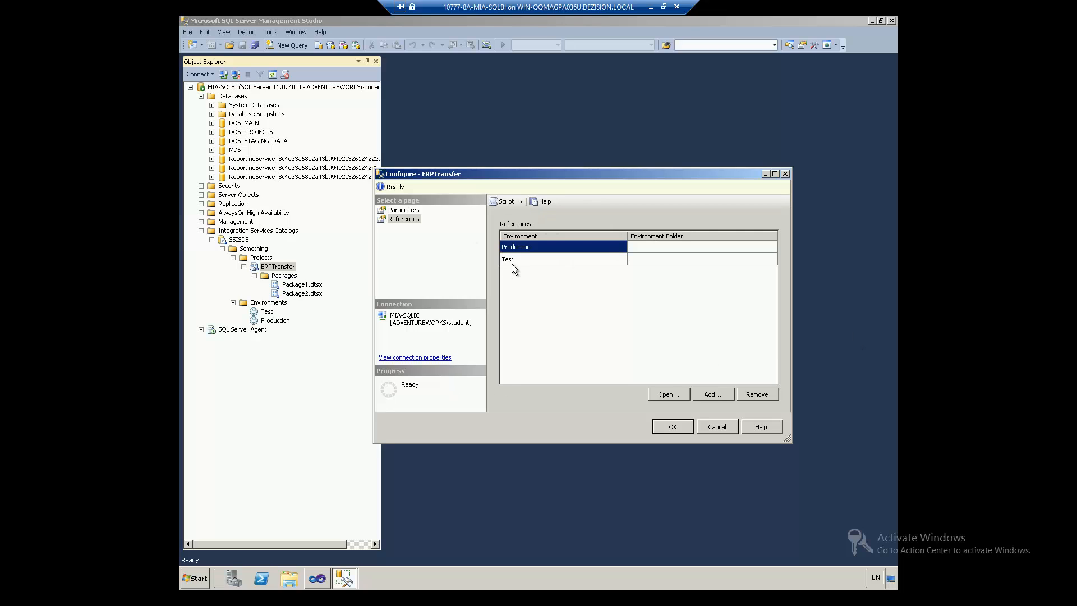
{"action": "left_click", "coordinate": [672, 427]}
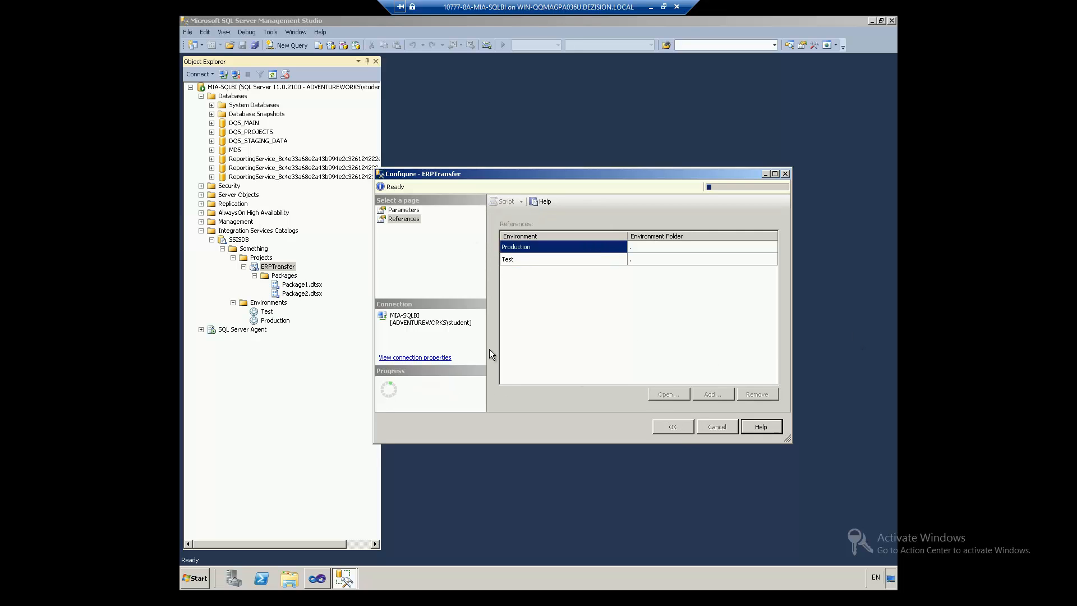
Step: Close the configuration and prepare to execute Package2.dtsx with the Production environment
{"action": "left_click", "coordinate": [293, 293]}
{"action": "right_click", "coordinate": [292, 290]}
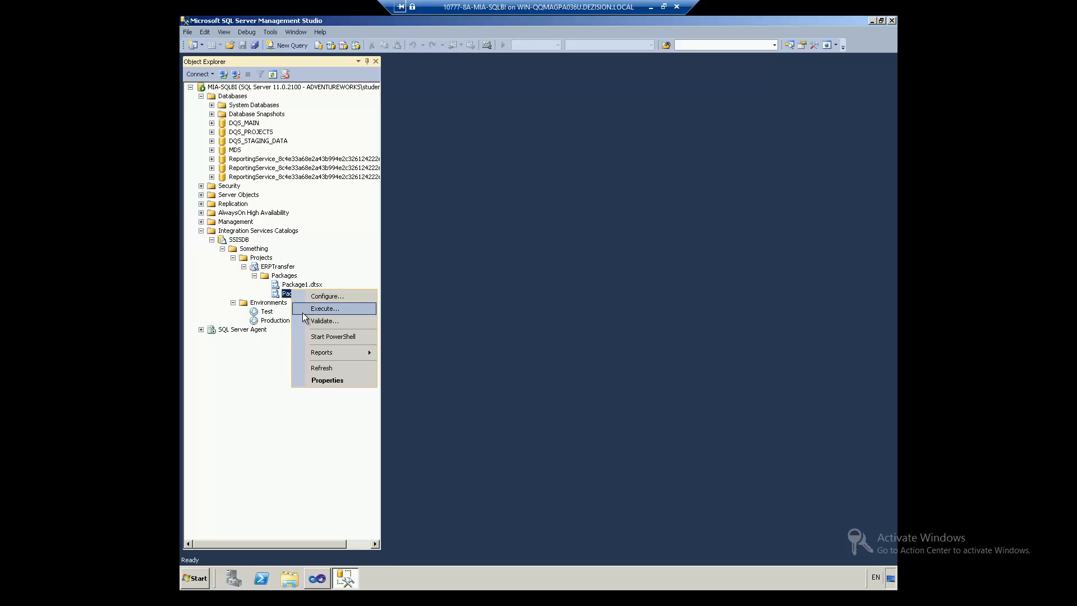
{"action": "left_click", "coordinate": [324, 308]}
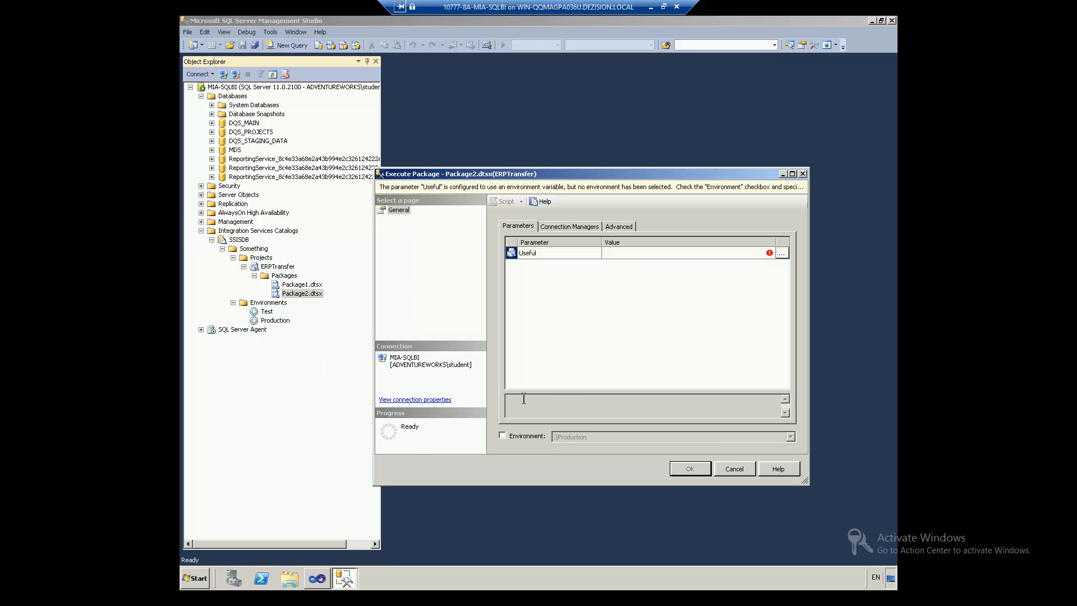
{"action": "left_click", "coordinate": [523, 435]}
{"action": "left_click", "coordinate": [564, 437]}
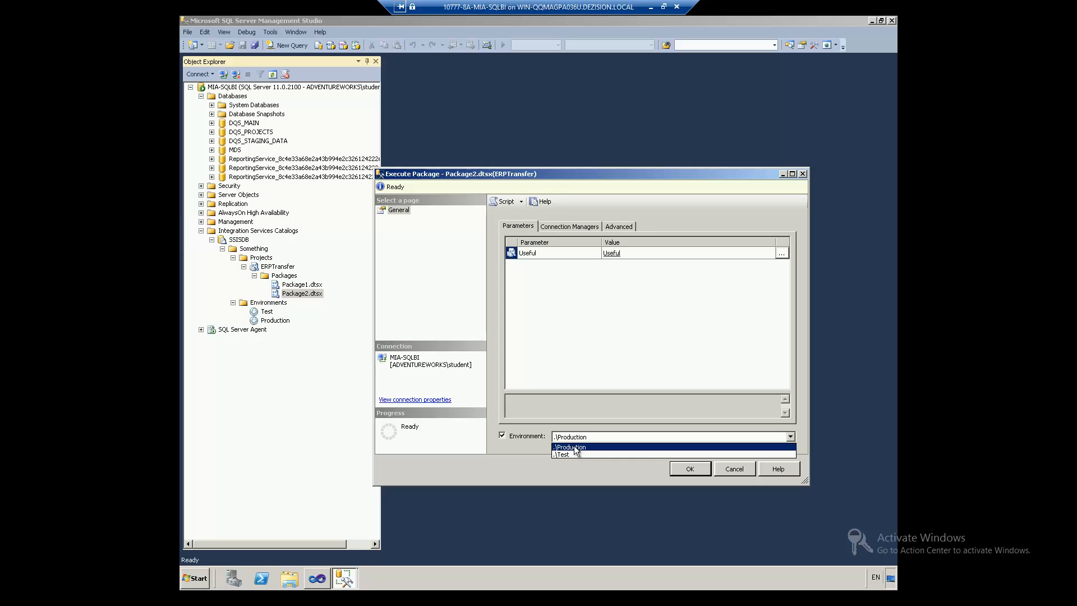
{"action": "left_click", "coordinate": [587, 473]}
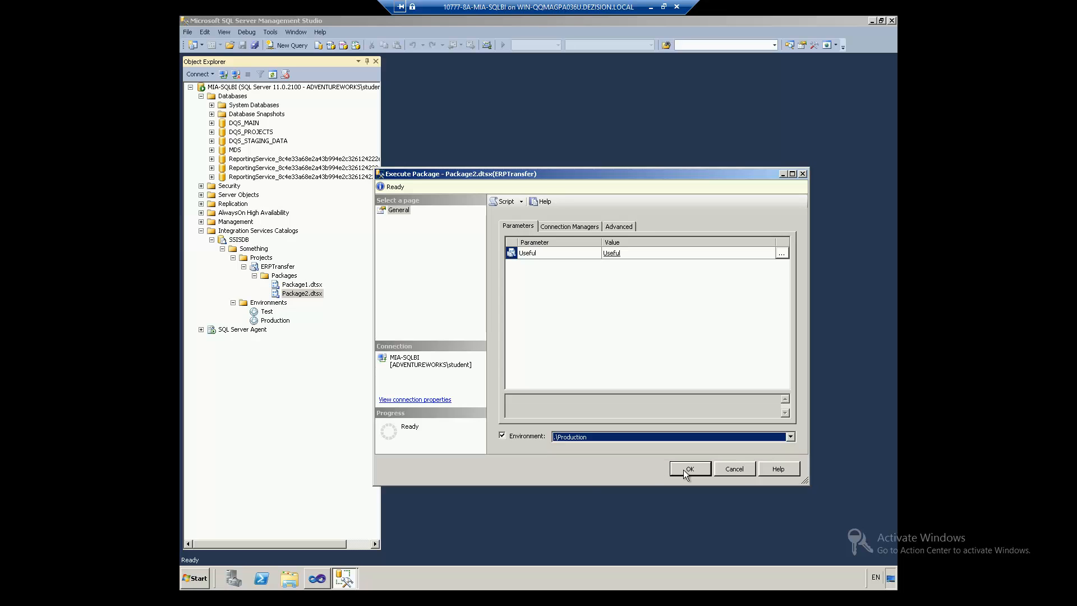
Step: Cancel the Package2.dtsx execution and expand SQL Server Agent to its Jobs folder
{"action": "left_click", "coordinate": [734, 469]}
{"action": "left_click", "coordinate": [201, 329]}
{"action": "left_click", "coordinate": [235, 339]}
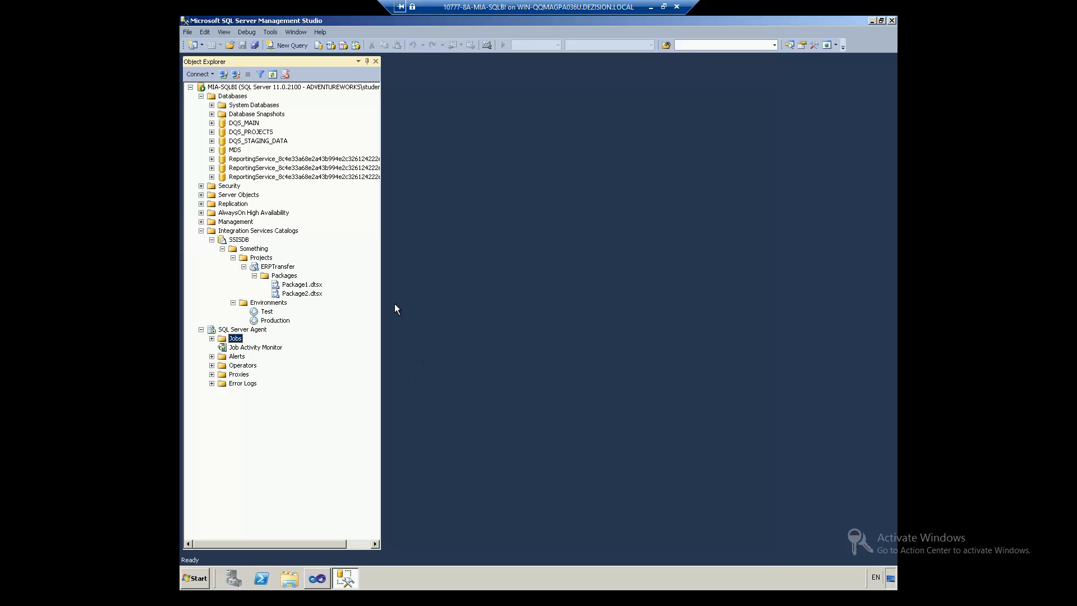
Step: Create a new SQL Server Agent job and add a new step to it
{"action": "left_click", "coordinate": [211, 338]}
{"action": "right_click", "coordinate": [226, 341]}
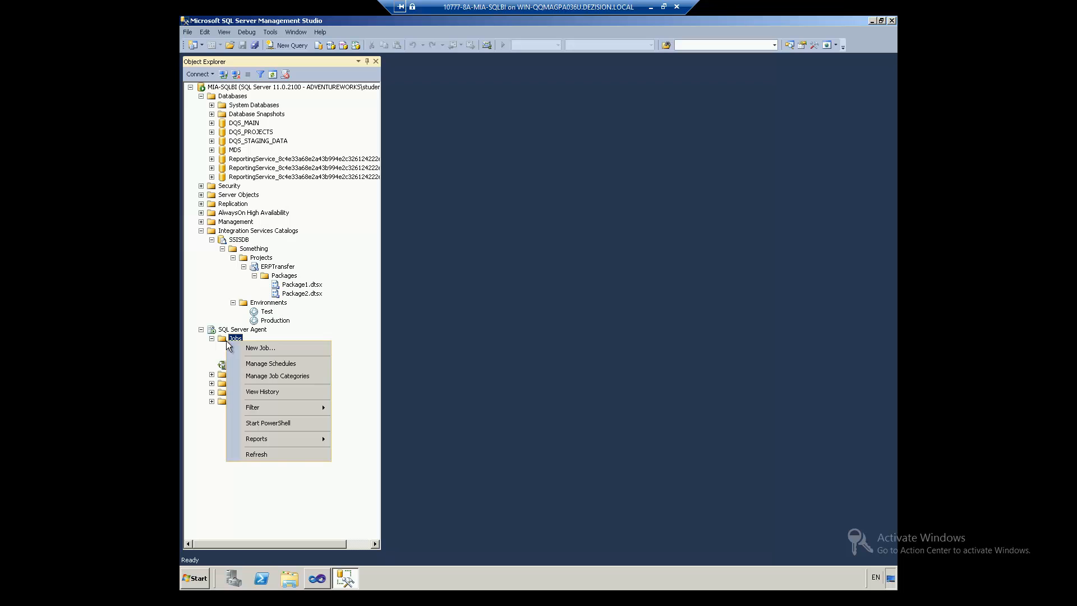
{"action": "left_click", "coordinate": [247, 349]}
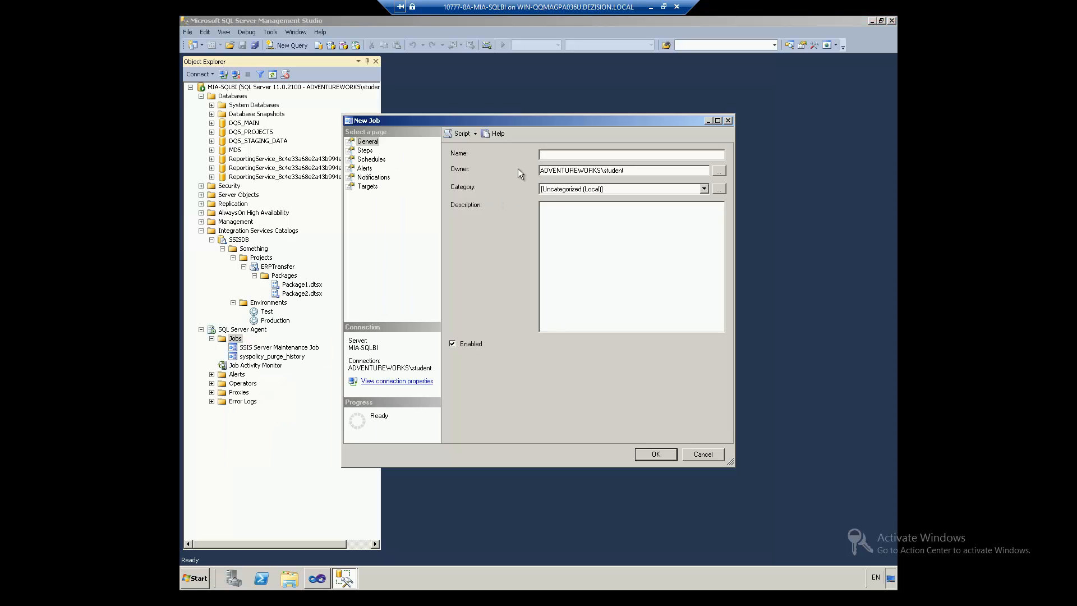
{"action": "left_click", "coordinate": [365, 150]}
{"action": "left_click", "coordinate": [483, 429]}
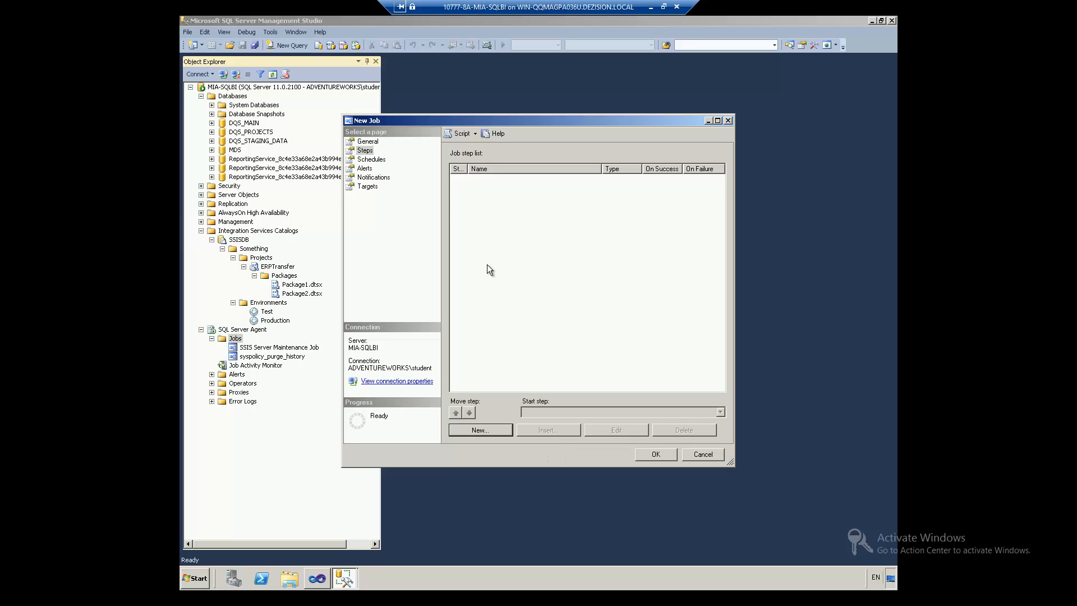
Step: Name the step 'kkk' as an SSIS package step sourced from SSIS Catalog
{"action": "type", "text": "kkk"}
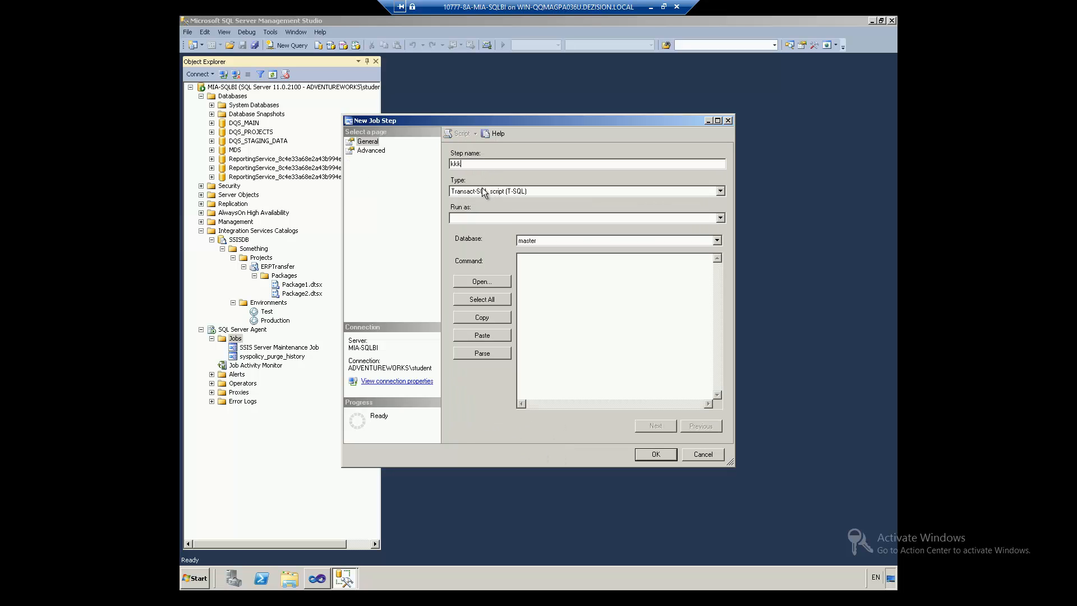
{"action": "left_click", "coordinate": [483, 190]}
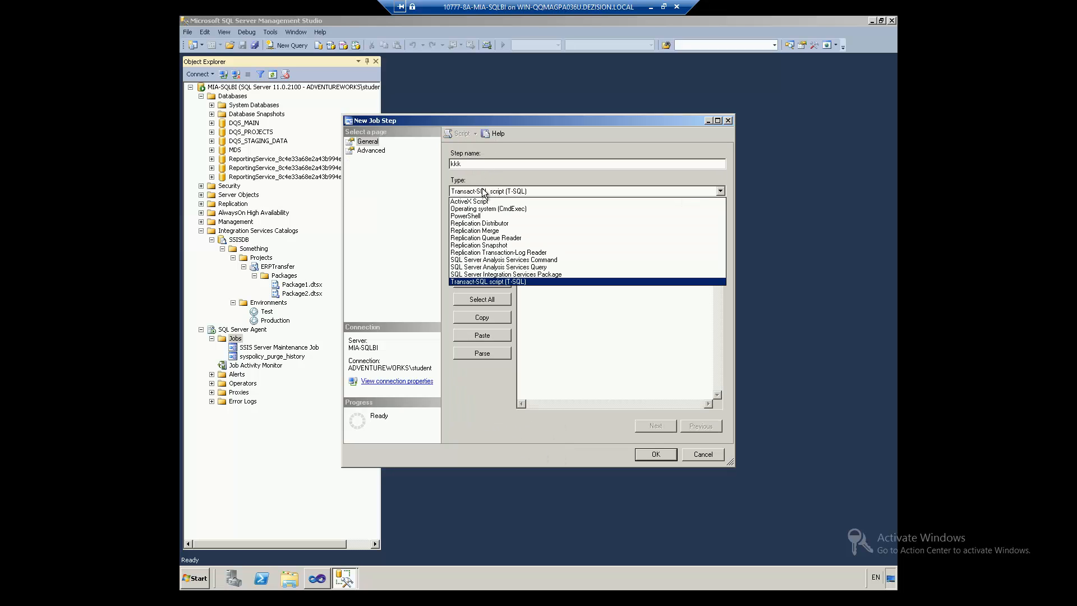
{"action": "left_click", "coordinate": [518, 275]}
{"action": "left_click", "coordinate": [565, 271]}
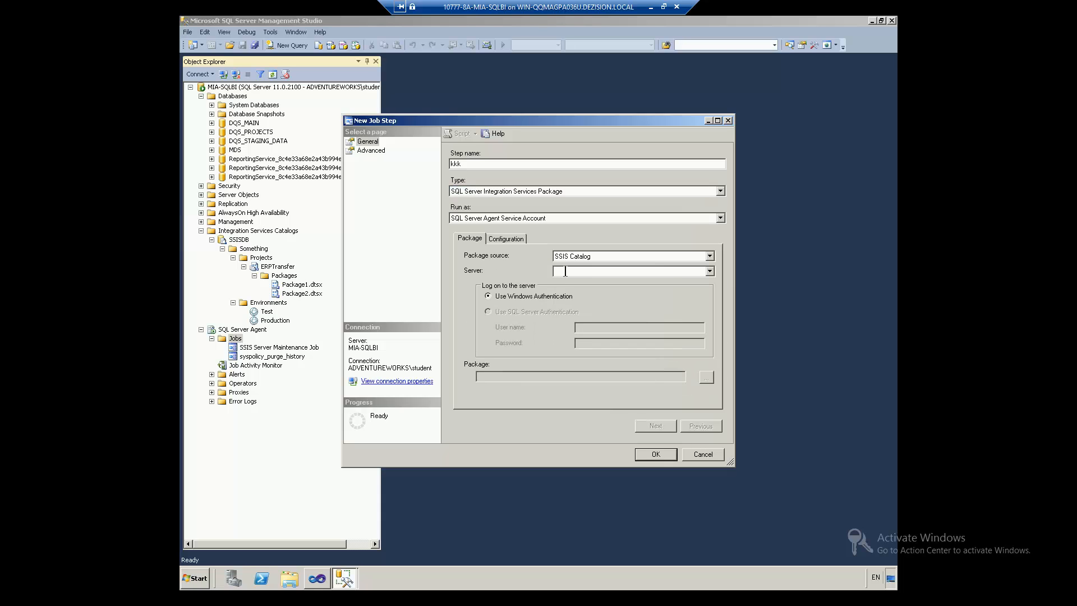
{"action": "left_click", "coordinate": [571, 257]}
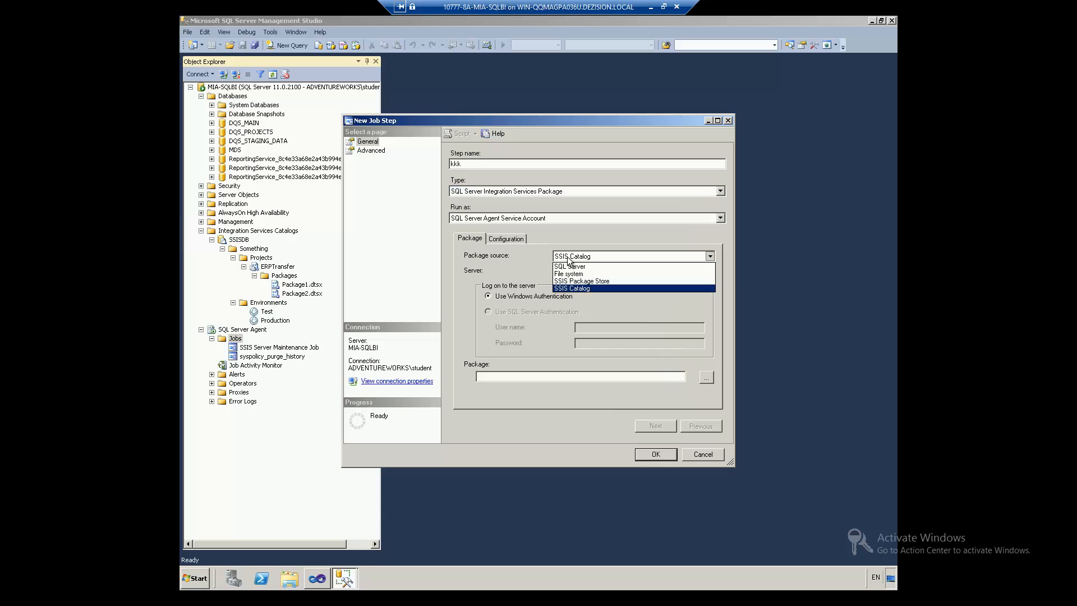
{"action": "left_click", "coordinate": [590, 288]}
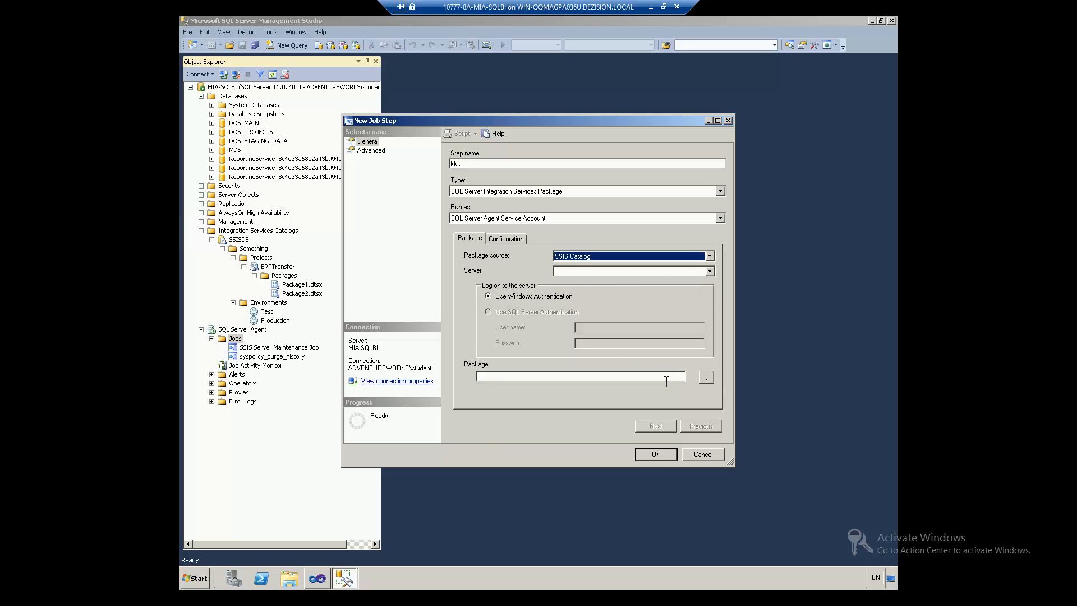
Step: Choose SSISDB > Something > ERPTransfer > Package1.dtsx as the job step's package
{"action": "left_click", "coordinate": [706, 377]}
{"action": "left_click", "coordinate": [475, 241]}
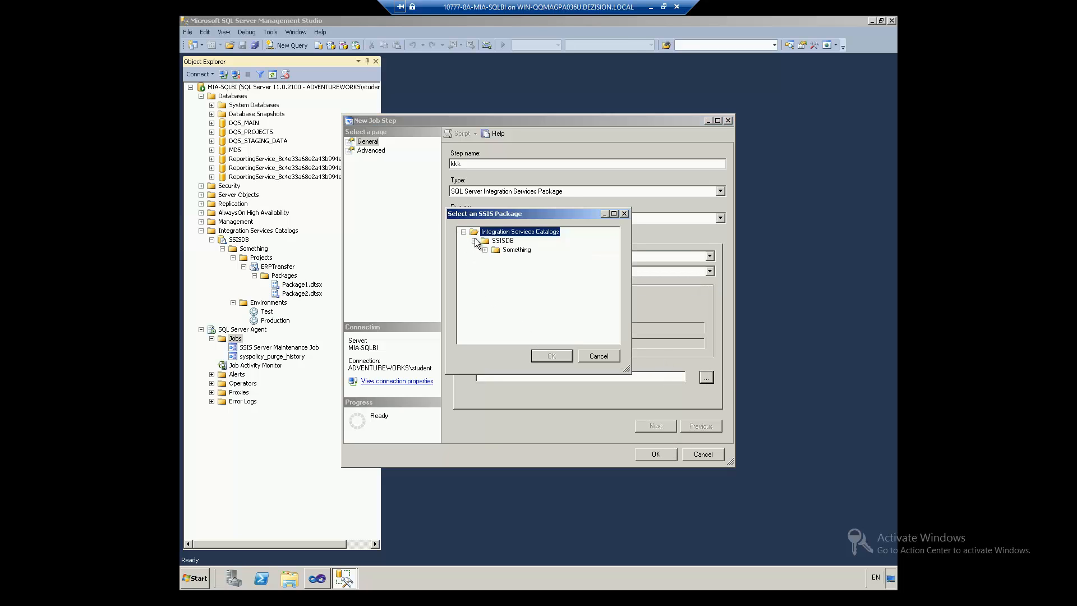
{"action": "left_click", "coordinate": [484, 250]}
{"action": "left_click", "coordinate": [495, 259]}
{"action": "left_click", "coordinate": [530, 268]}
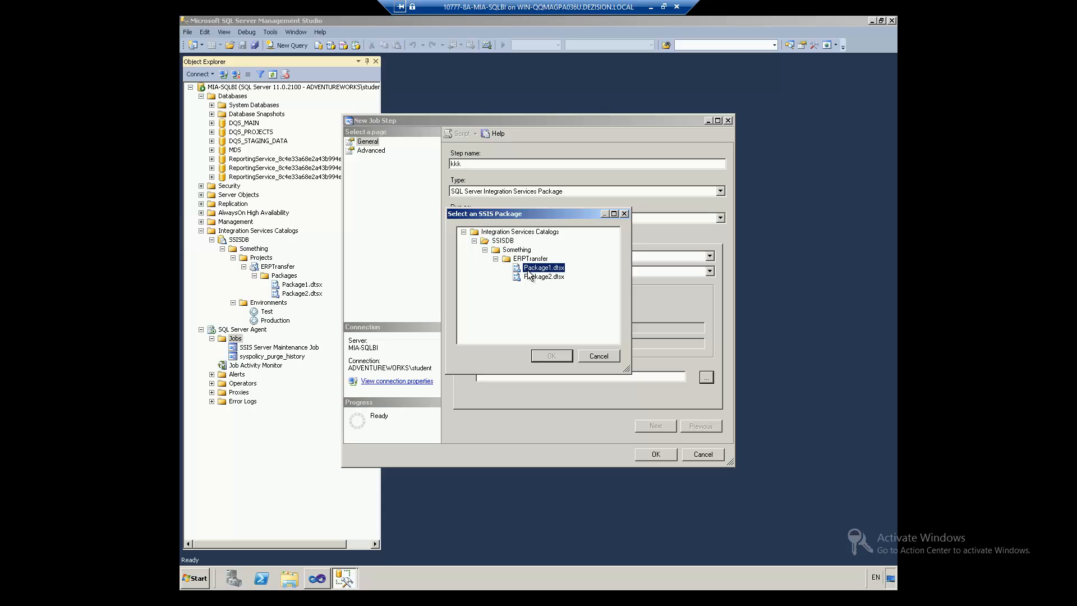
{"action": "left_click", "coordinate": [551, 355]}
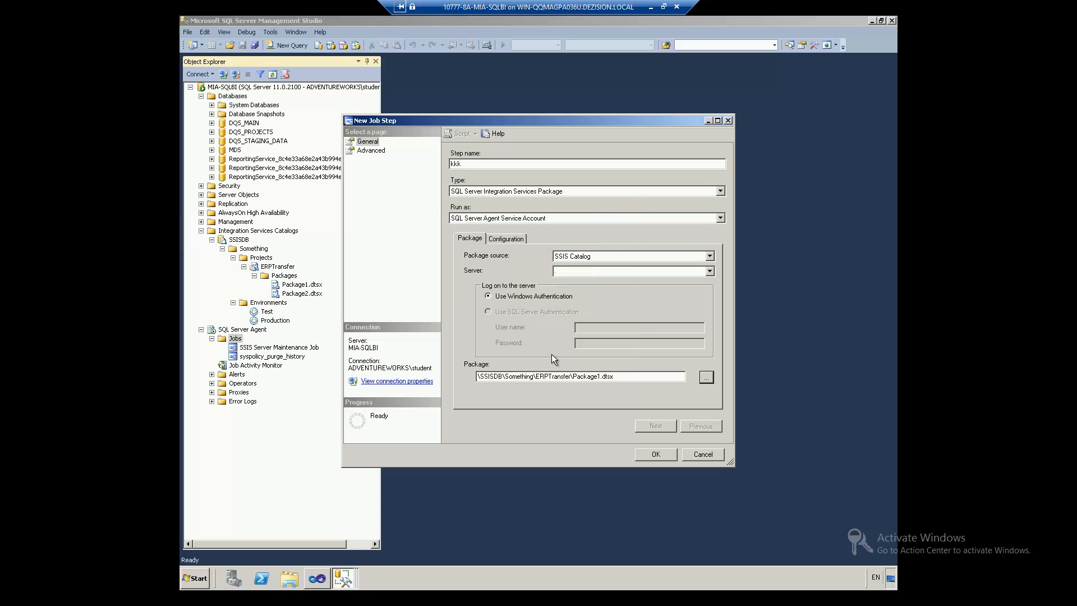
Step: Set the step's environment to .\Production, review connection managers, then cancel the step and job
{"action": "left_click", "coordinate": [505, 242]}
{"action": "left_click", "coordinate": [624, 288]}
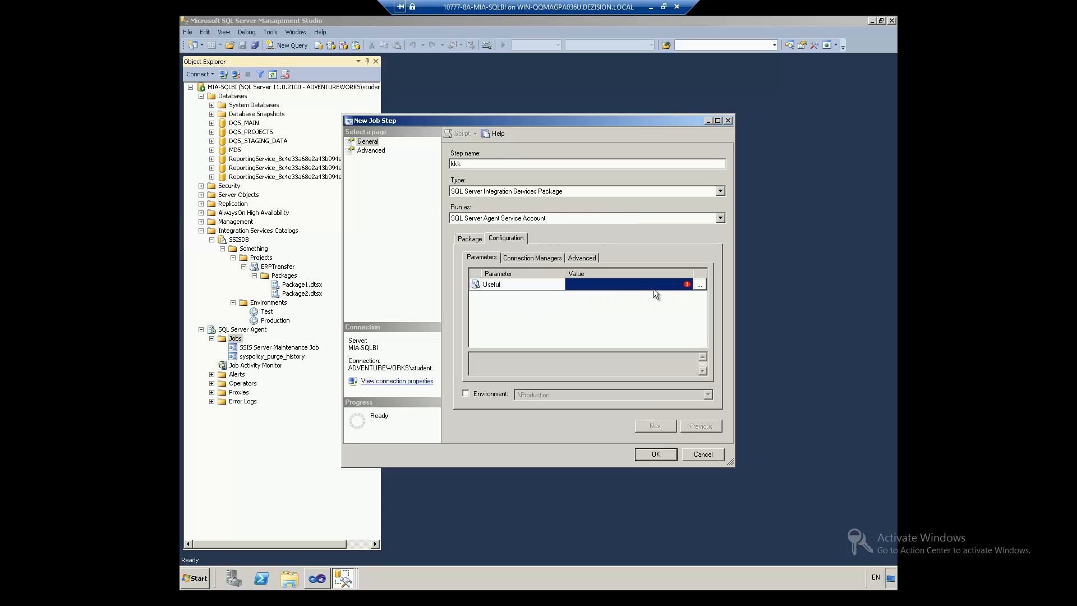
{"action": "left_click", "coordinate": [498, 392]}
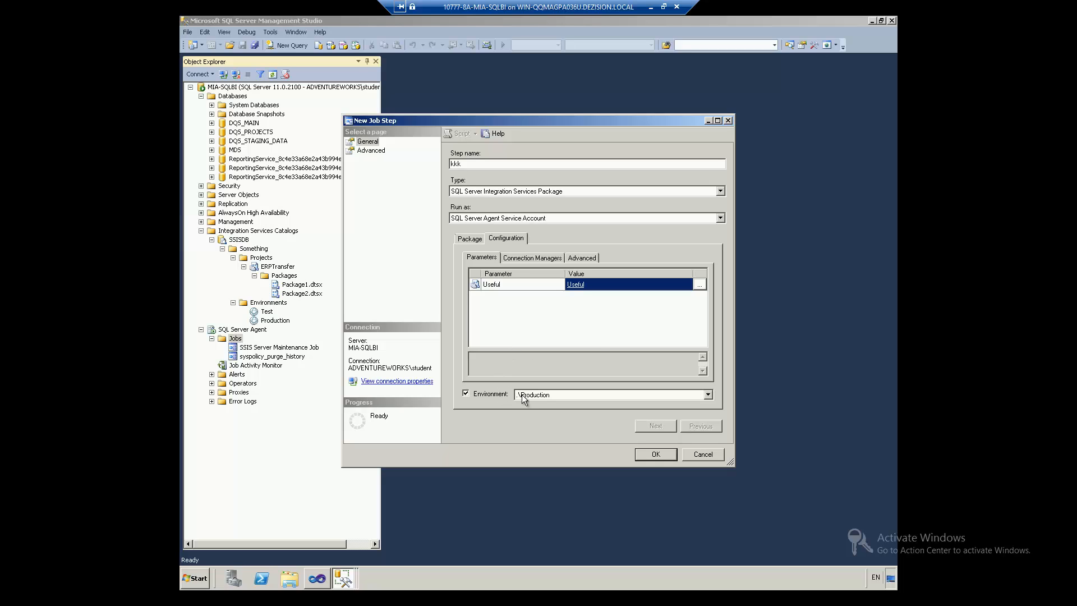
{"action": "left_click", "coordinate": [524, 394]}
{"action": "left_click", "coordinate": [548, 395]}
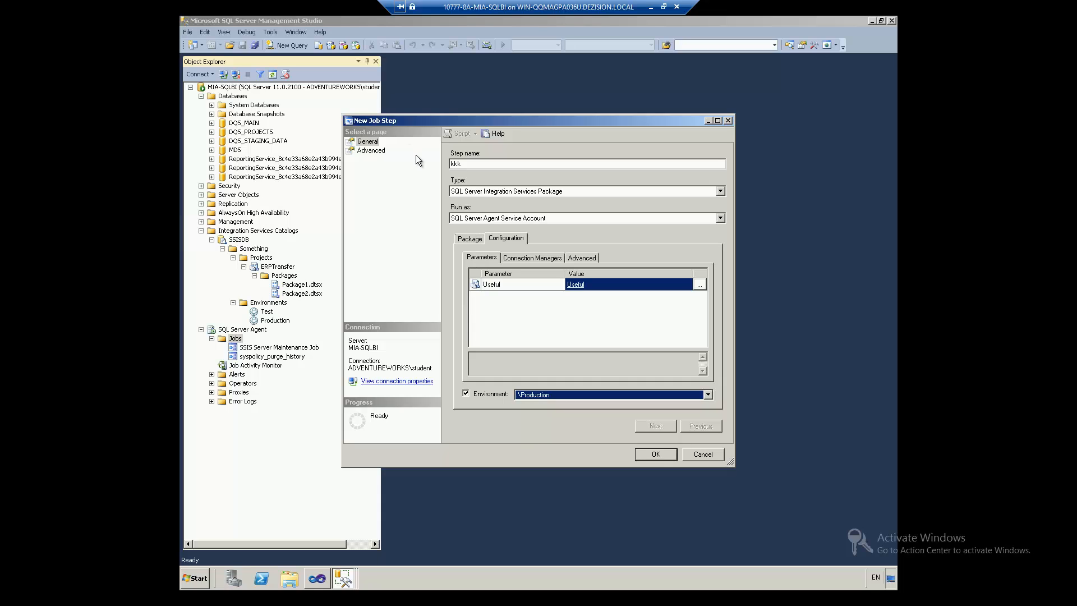
{"action": "left_click", "coordinate": [520, 259]}
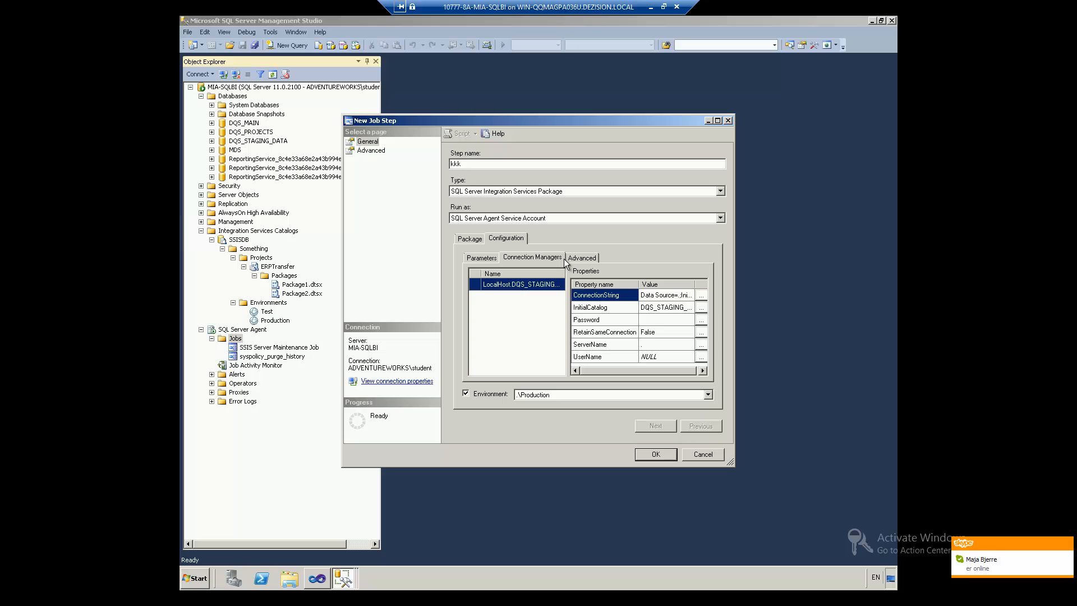
{"action": "left_click", "coordinate": [692, 454]}
{"action": "left_click", "coordinate": [691, 457]}
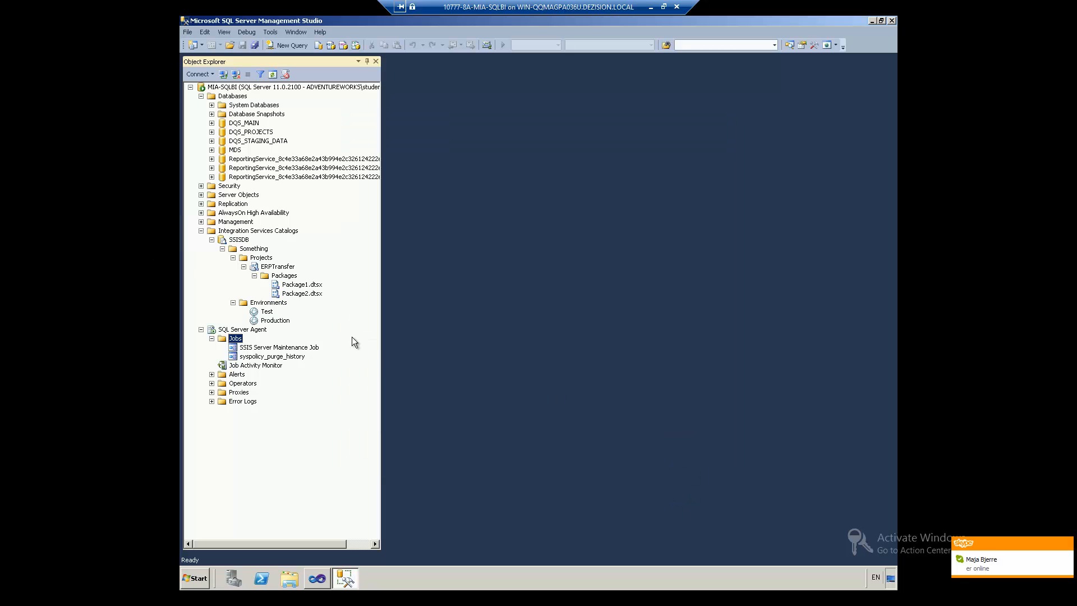
Step: Execute Package1.dtsx with the .\Production environment and open its Overview report showing success
{"action": "right_click", "coordinate": [301, 288]}
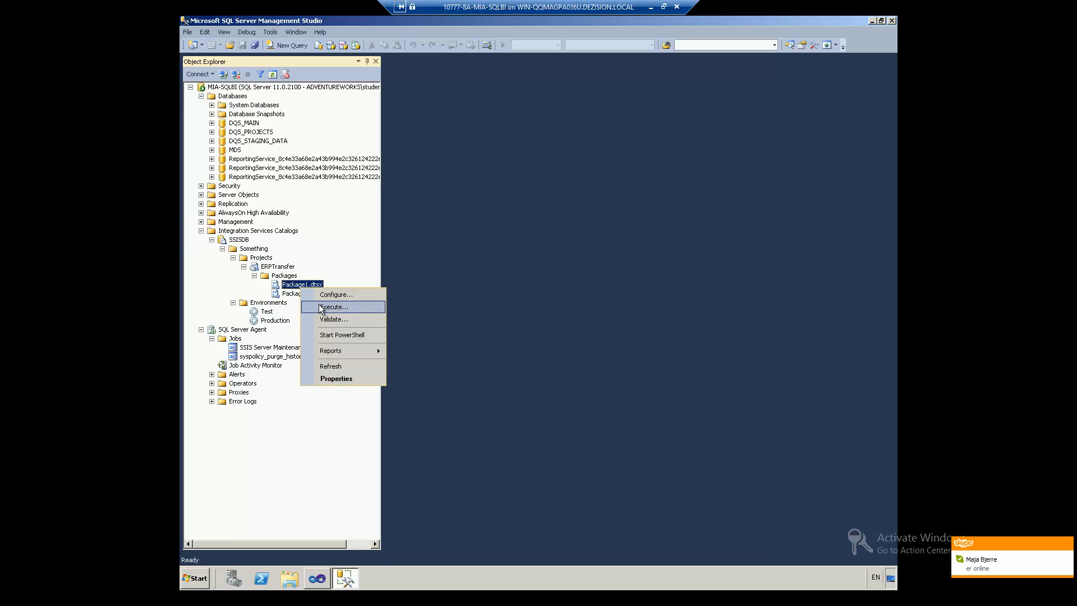
{"action": "left_click", "coordinate": [321, 308]}
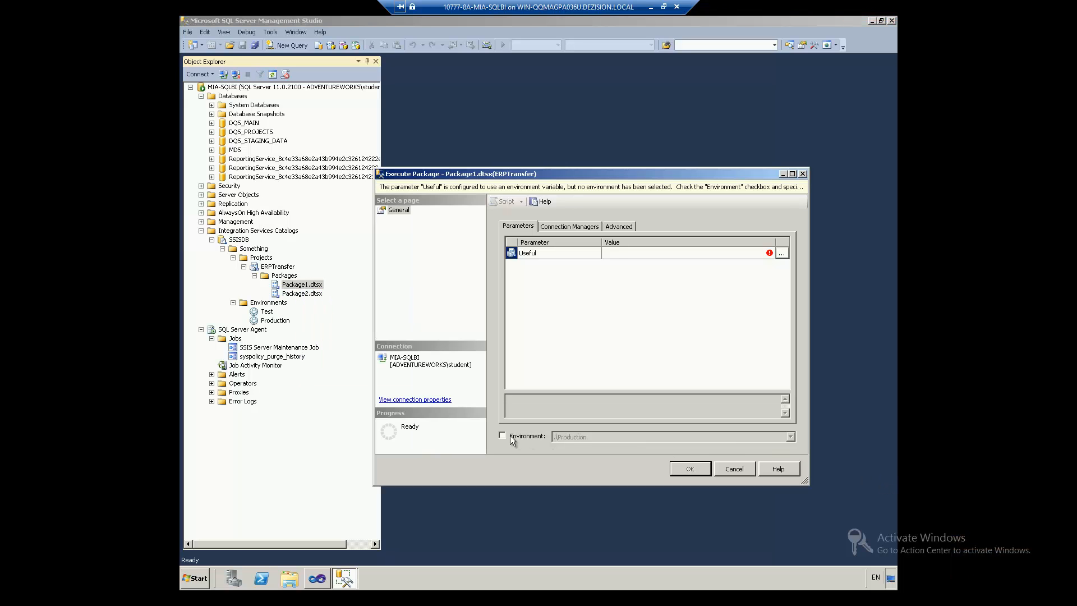
{"action": "left_click", "coordinate": [509, 435]}
{"action": "left_click", "coordinate": [692, 466]}
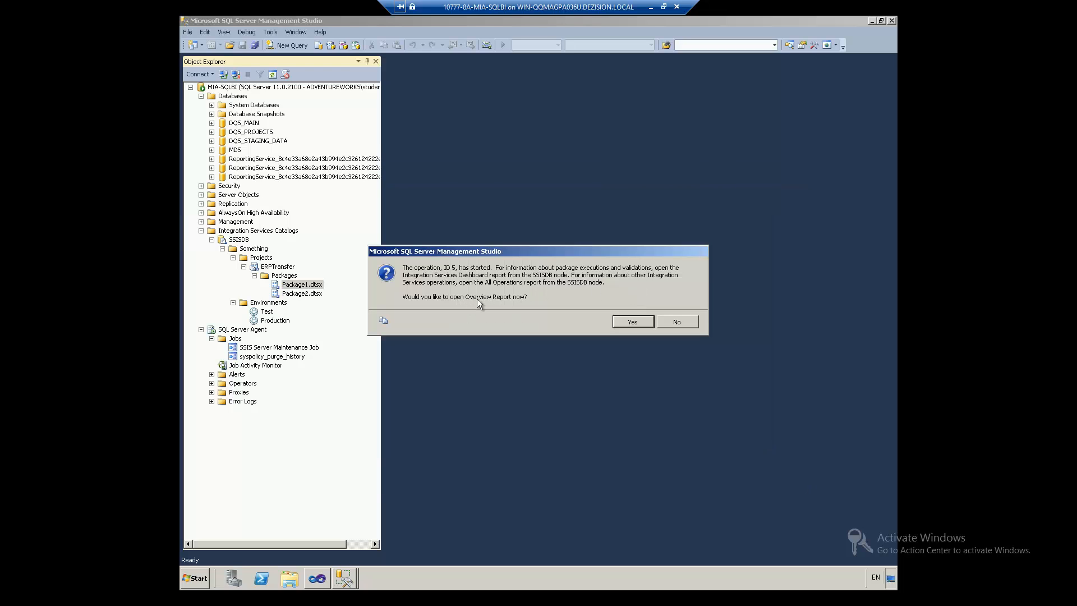
{"action": "left_click", "coordinate": [636, 326]}
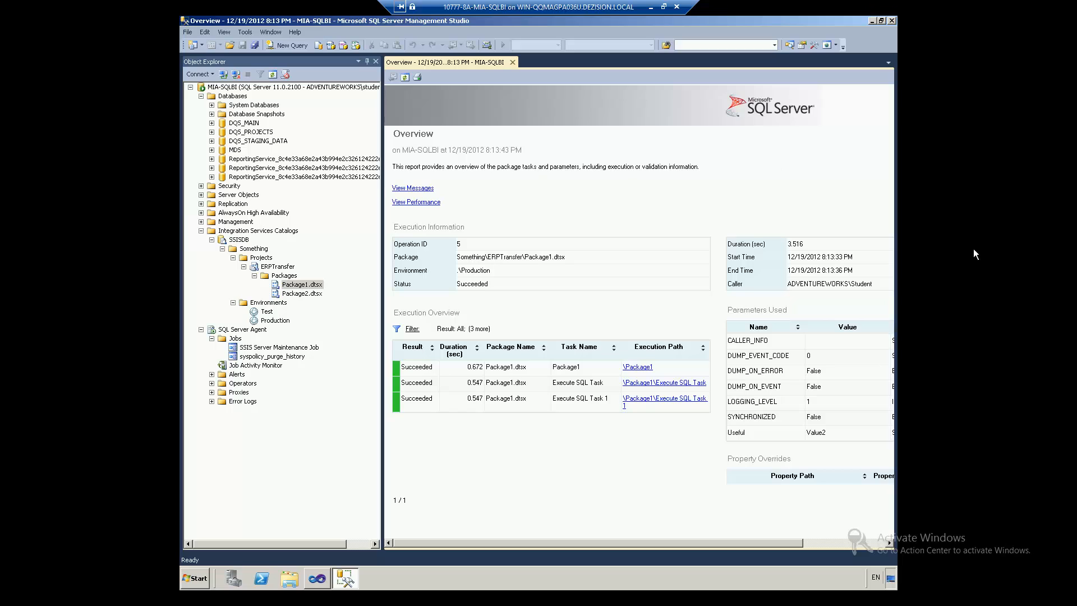
Step: Open SSISDB's Standard Reports > Integration Services Dashboard
{"action": "right_click", "coordinate": [236, 240]}
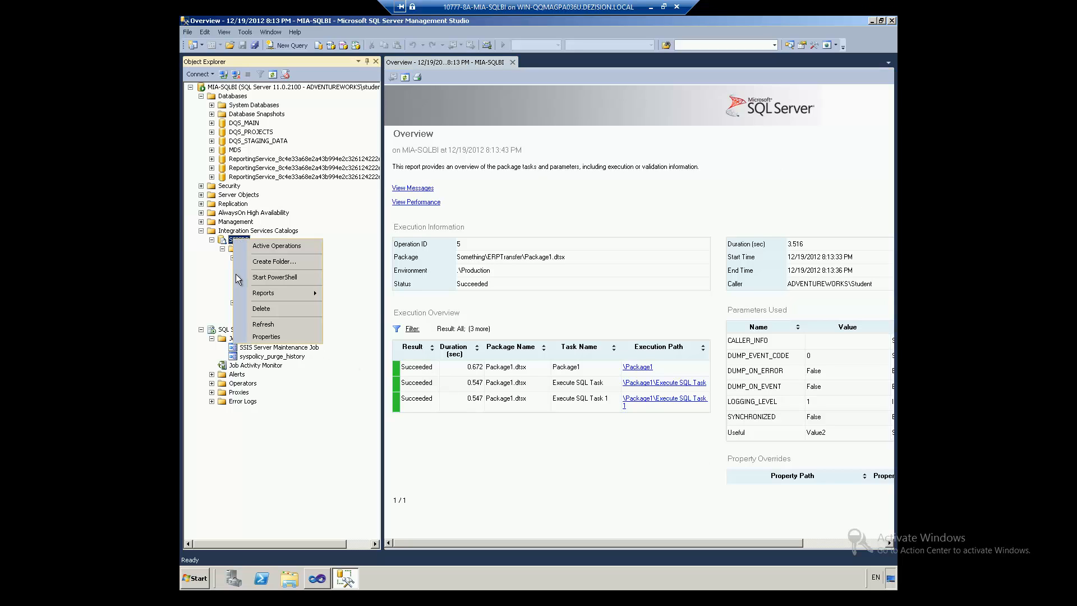
{"action": "mouse_move", "coordinate": [292, 293]}
{"action": "mouse_move", "coordinate": [344, 297]}
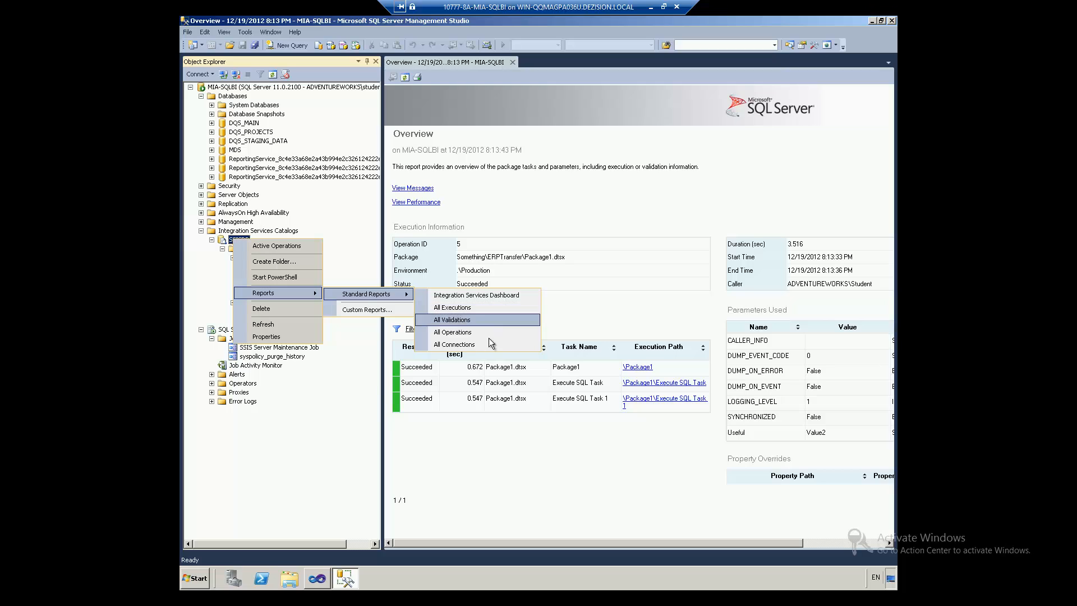
{"action": "left_click", "coordinate": [479, 295]}
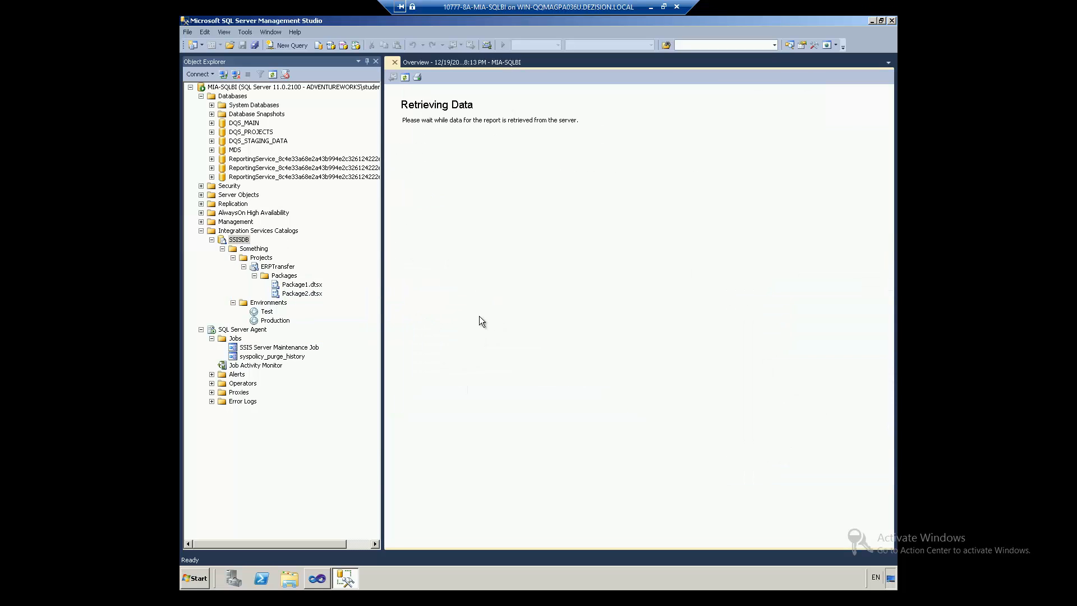